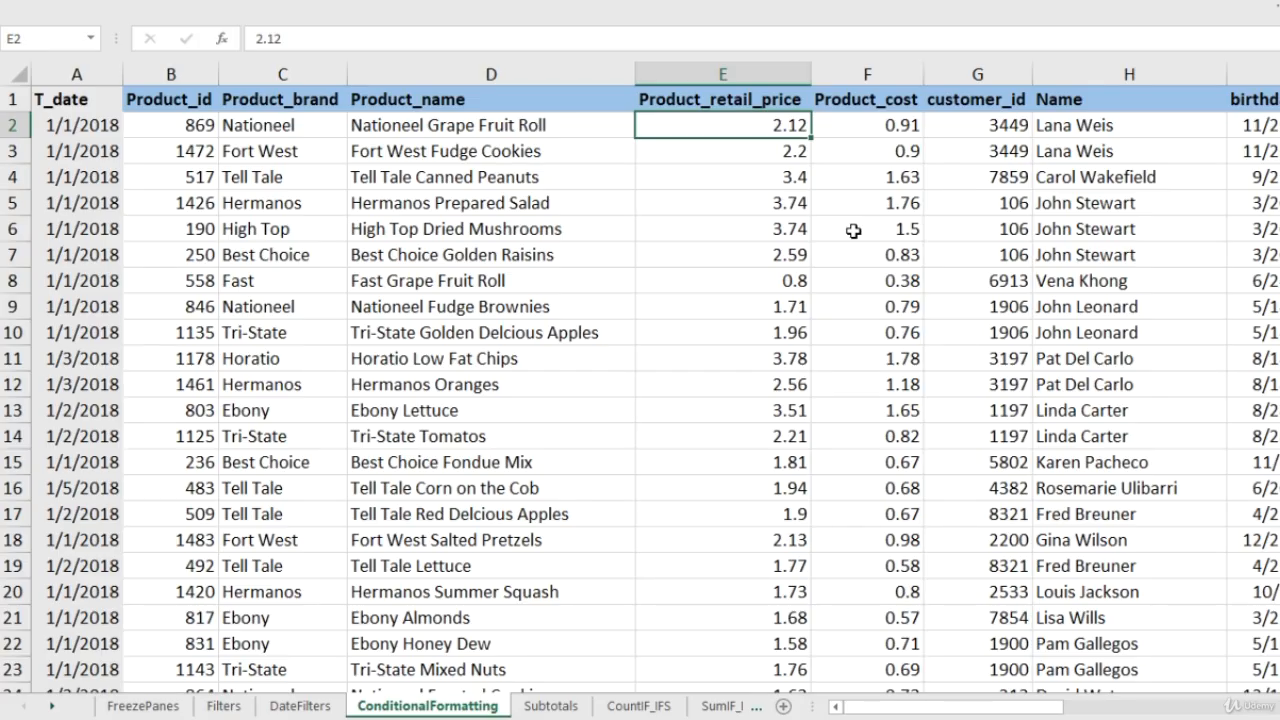
Look through the values of the Product_retail_price column on the ConditionalFormatting sheet.
key(Down)
key(Down)
key(Down)
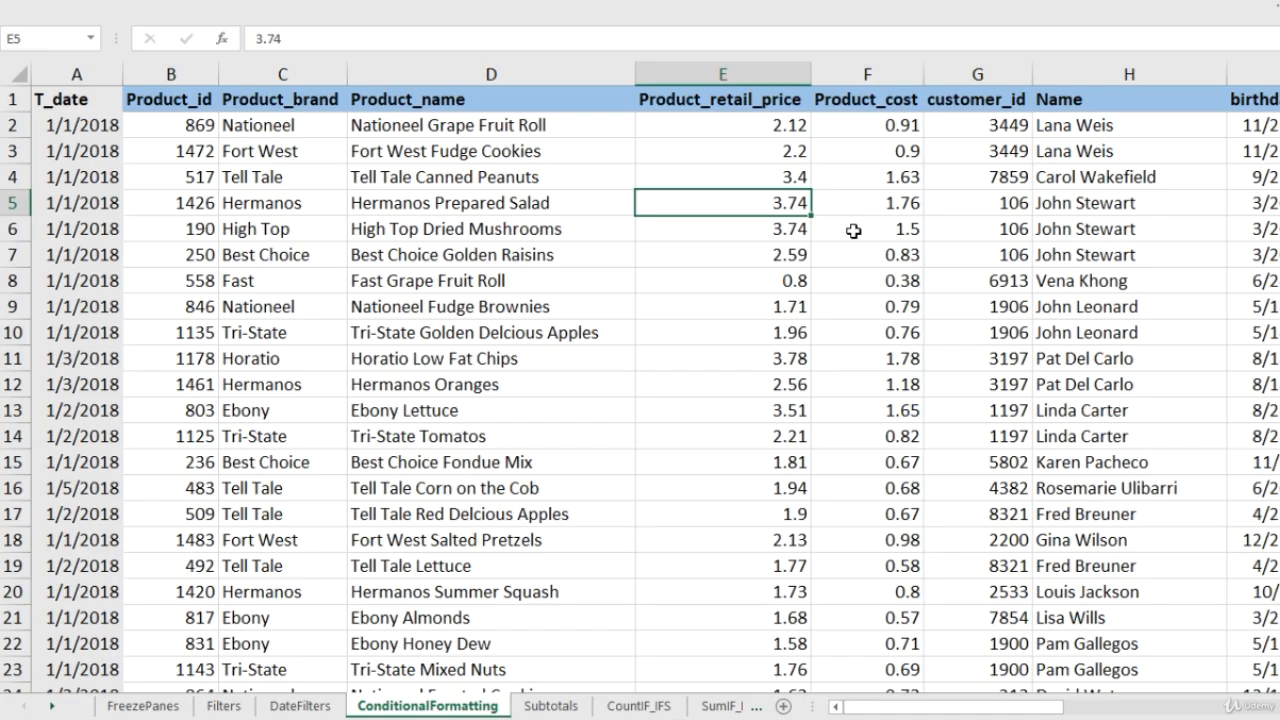
key(Page_Down)
key(Page_Down)
key(Page_Down)
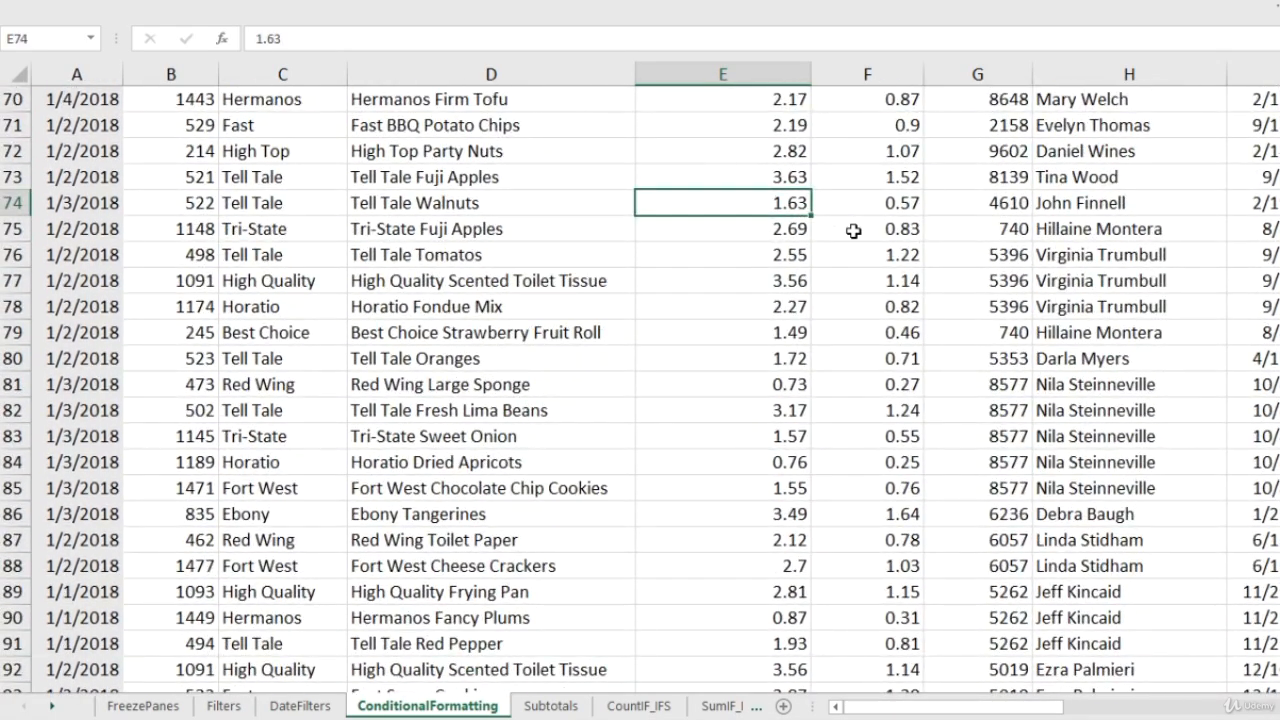
key(Page_Up)
key(Page_Up)
key(Page_Up)
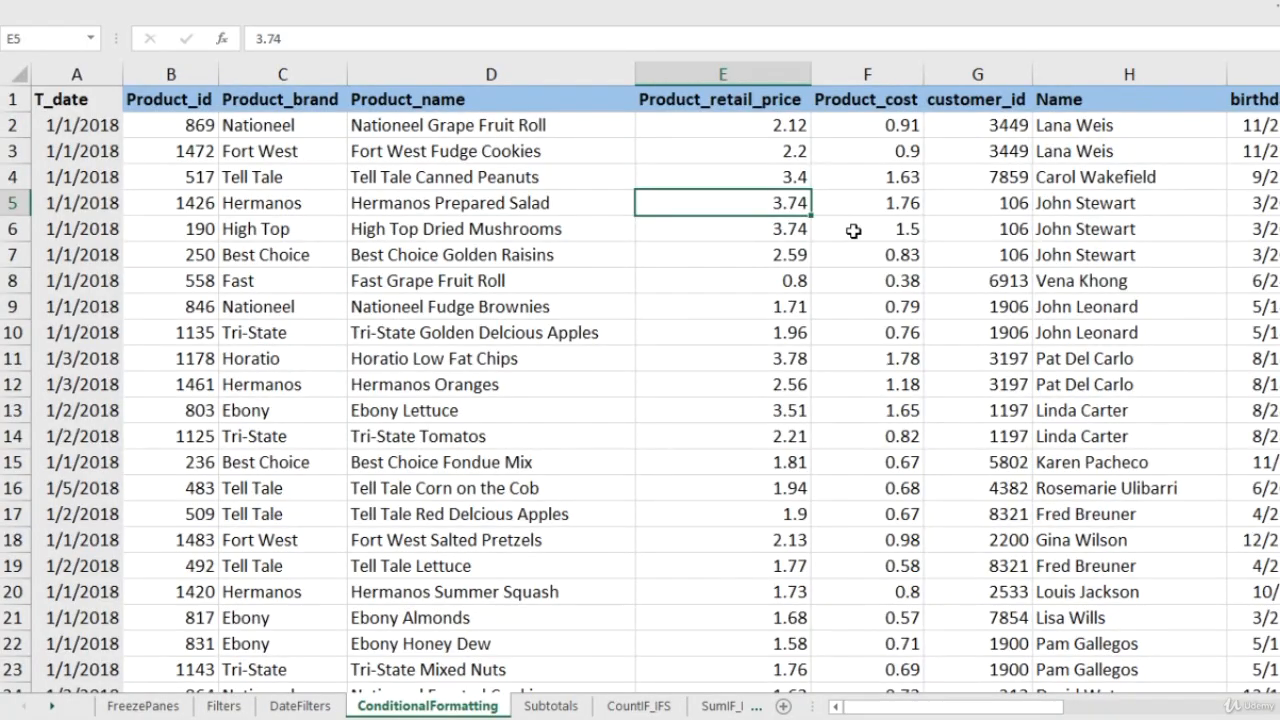
Start a Top 10 Items conditional formatting rule on the Product_retail_price data, from the header down to the last filled row.
key(Up)
key(Up)
key(Up)
key(Up)
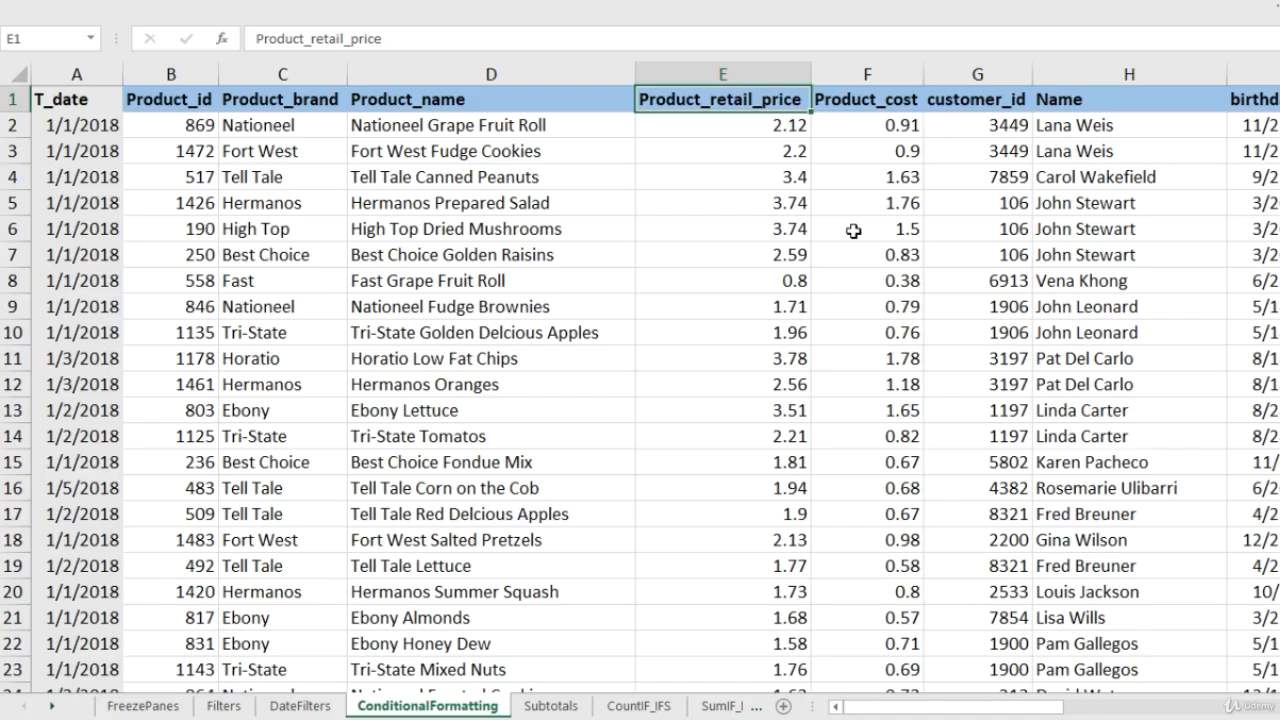
key(ctrl+shift+Down)
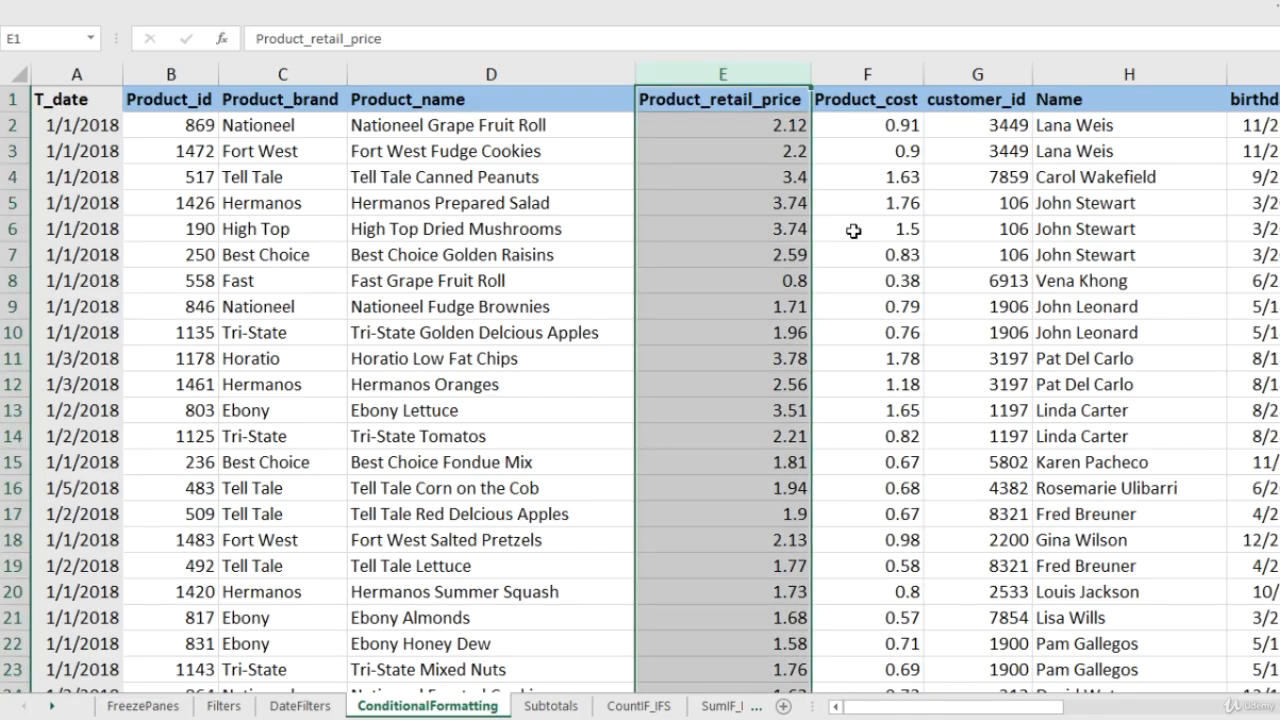
key(alt)
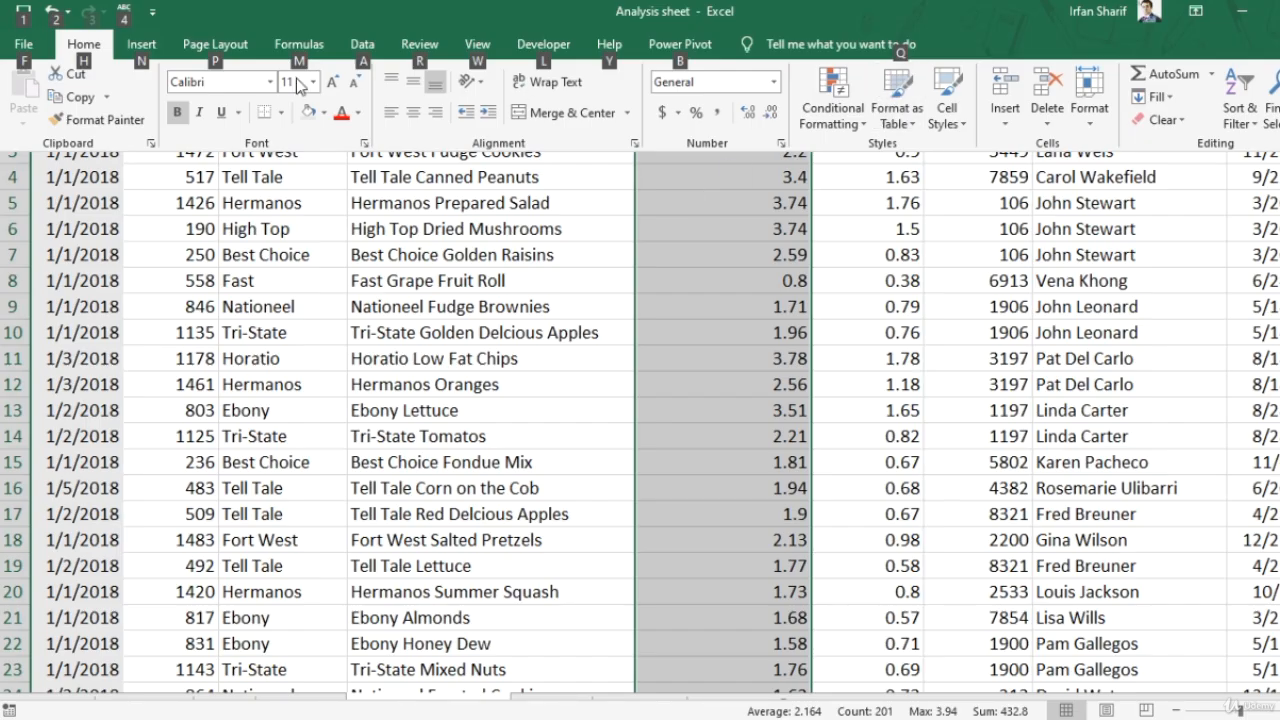
click(836, 118)
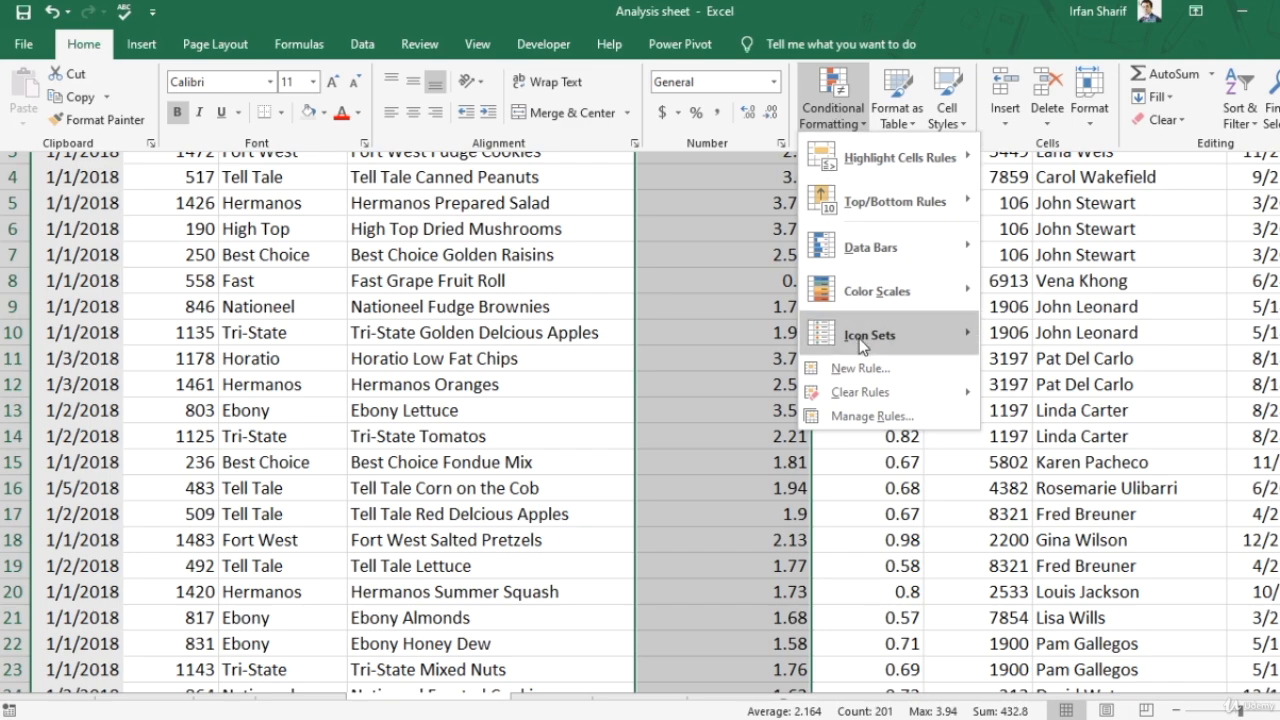
mouse_move(880, 205)
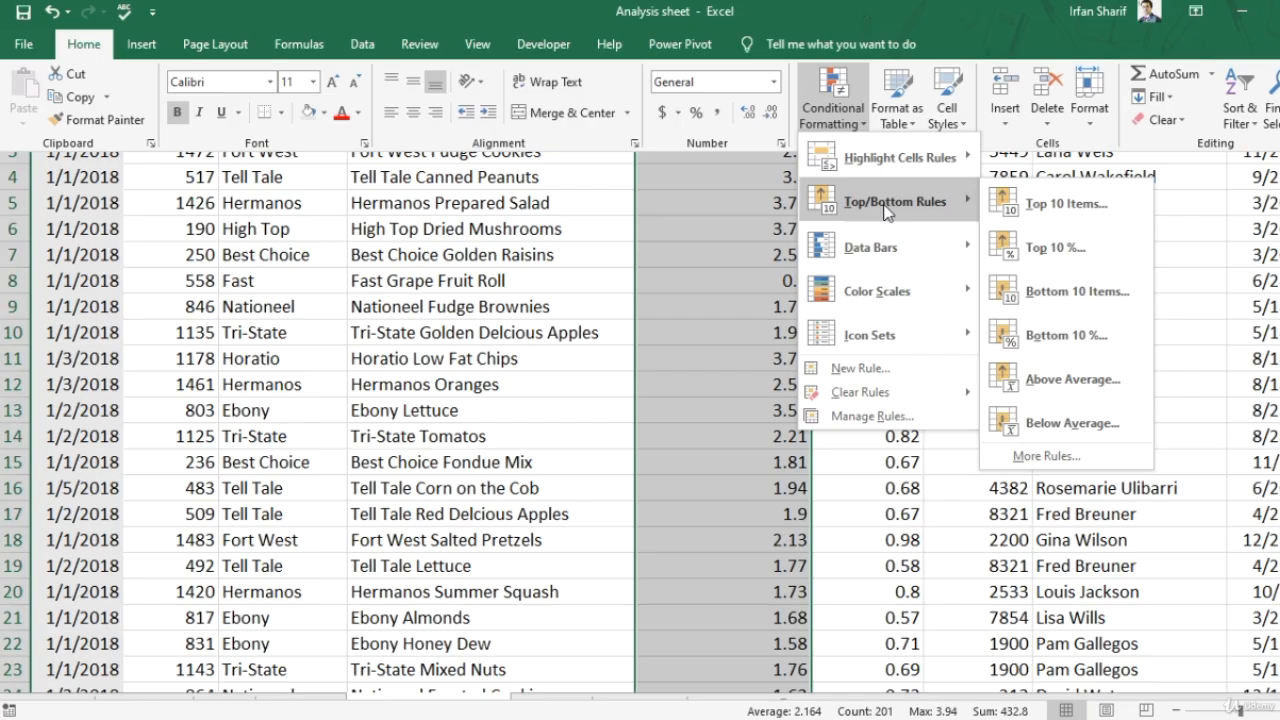
click(1102, 200)
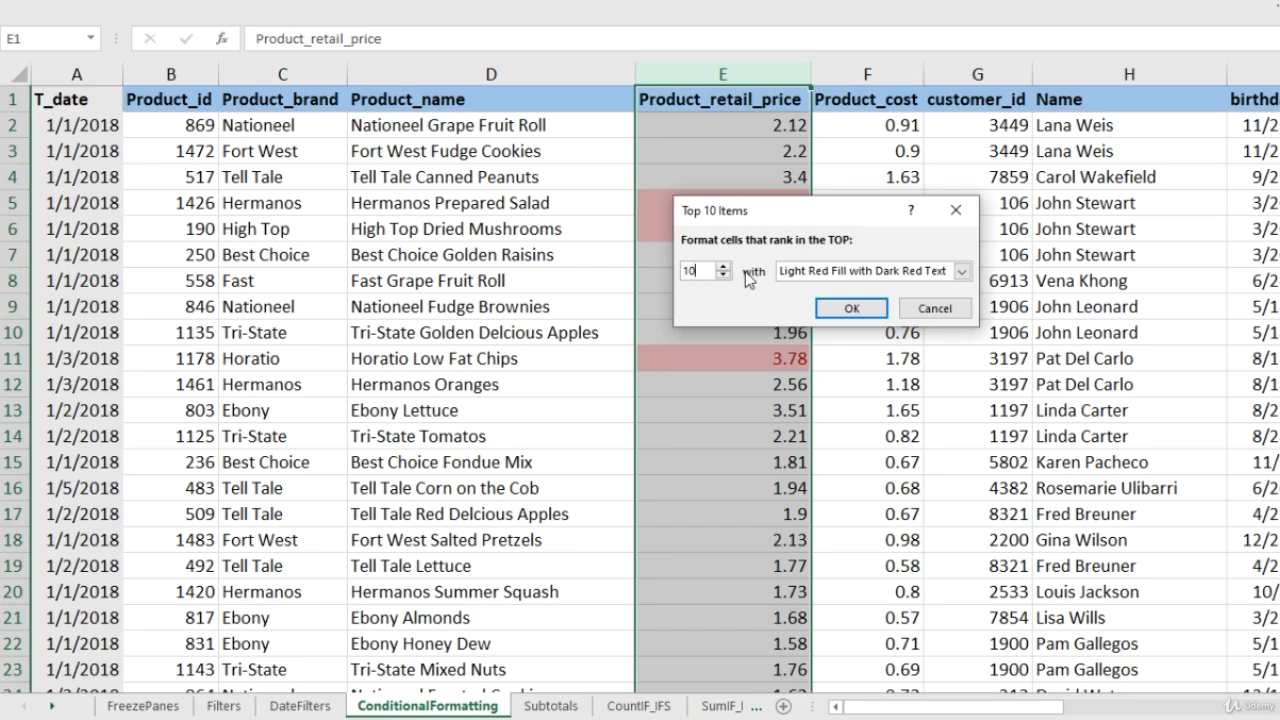
Set the rule to format the top 3 items with Light Red Fill with Dark Red Text and apply it.
key(BackSpace)
key(BackSpace)
text(3)
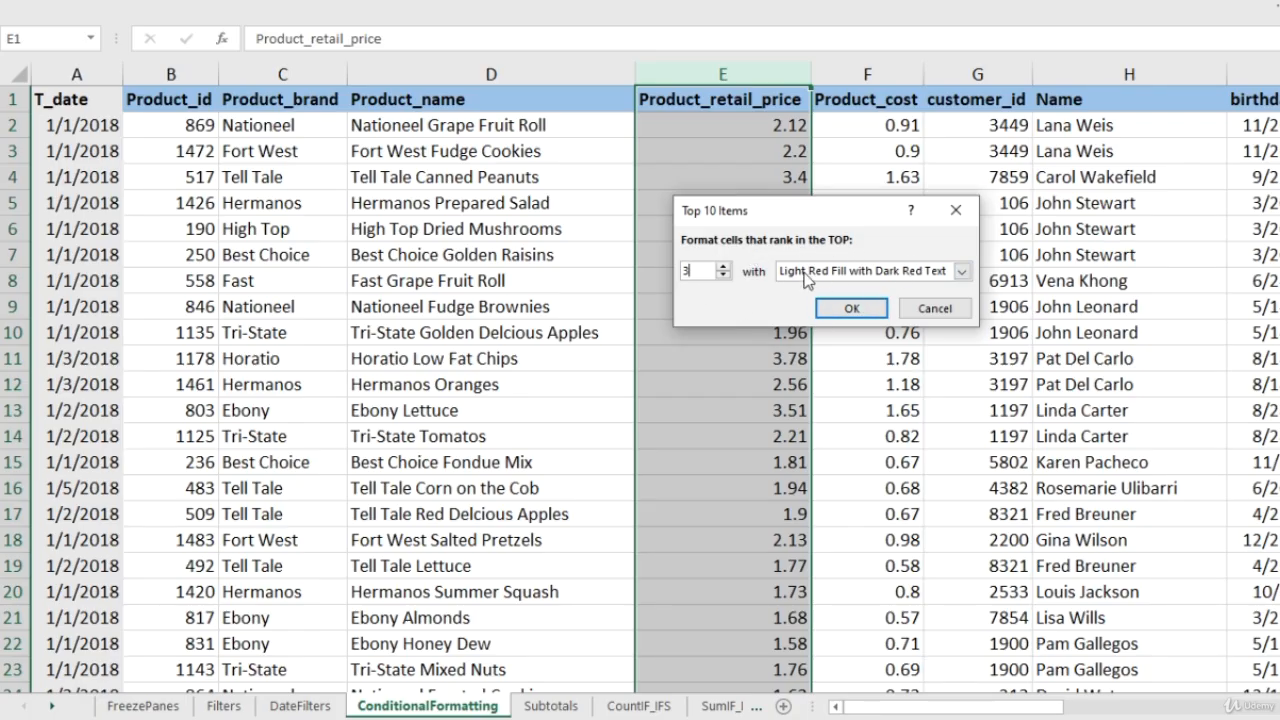
click(962, 272)
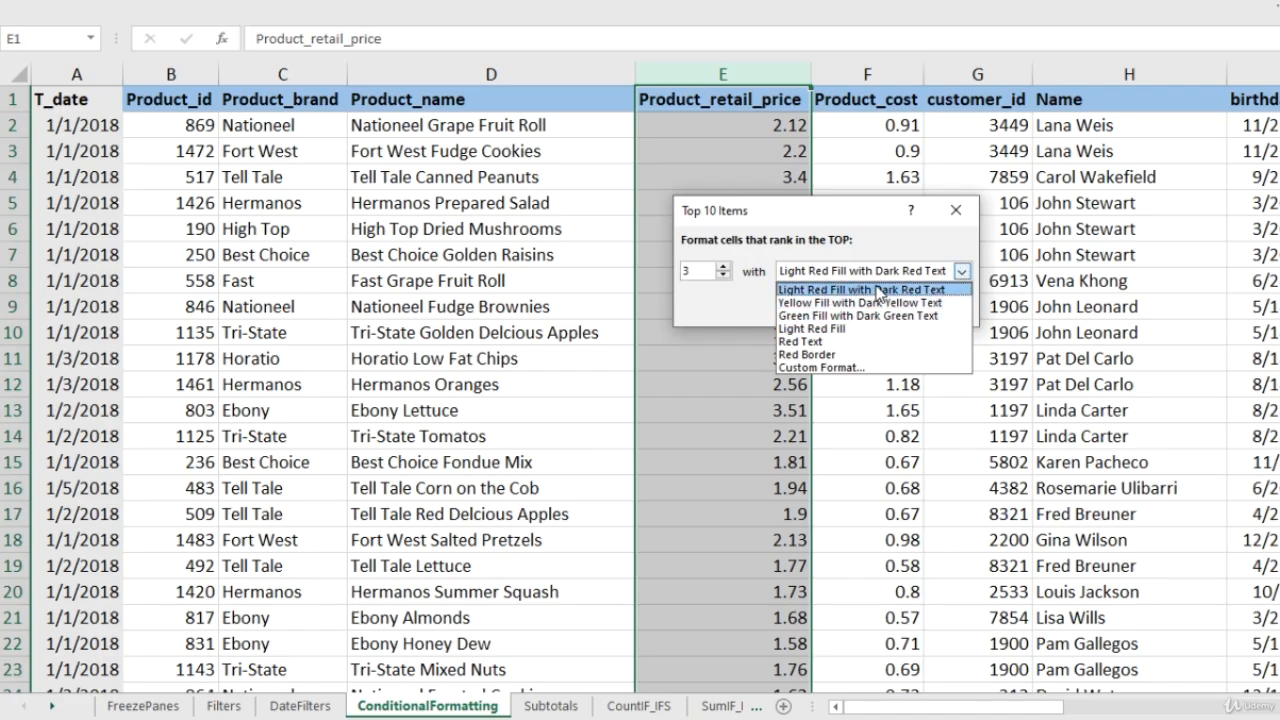
click(925, 289)
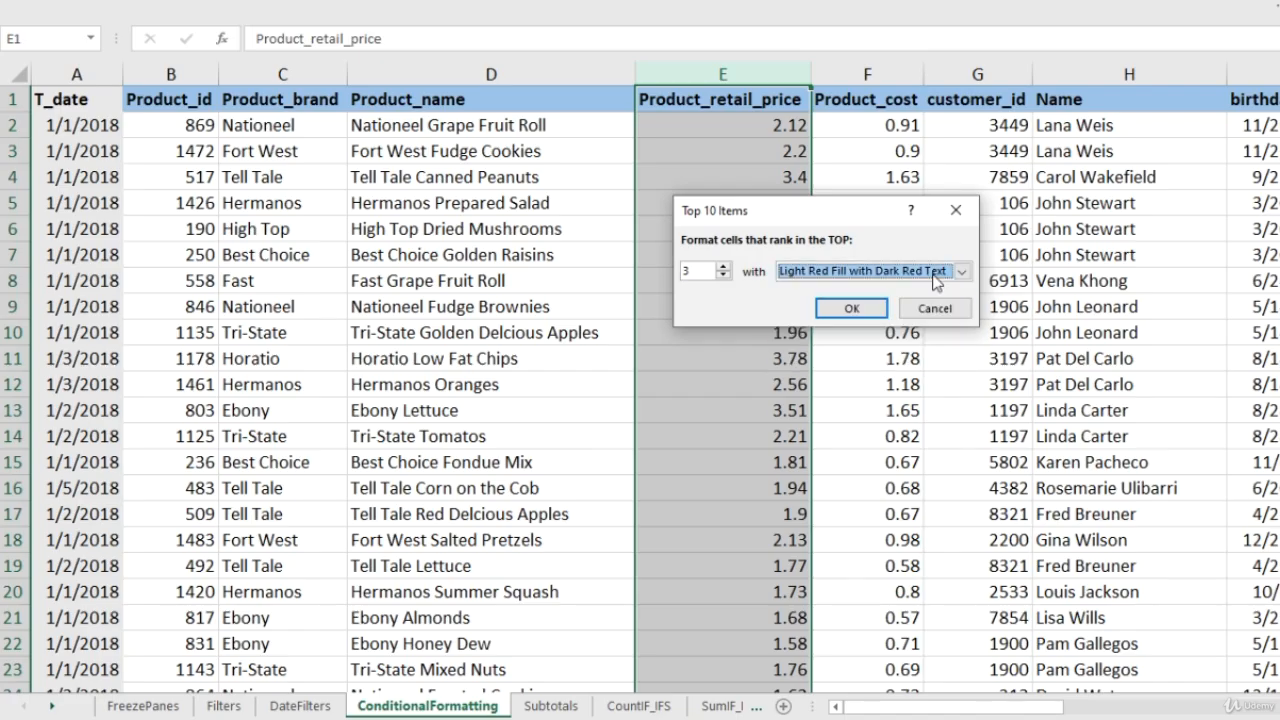
click(864, 308)
Examine the Product_retail_price column down to its last row for the cells highlighted in red, and return to its header.
click(762, 255)
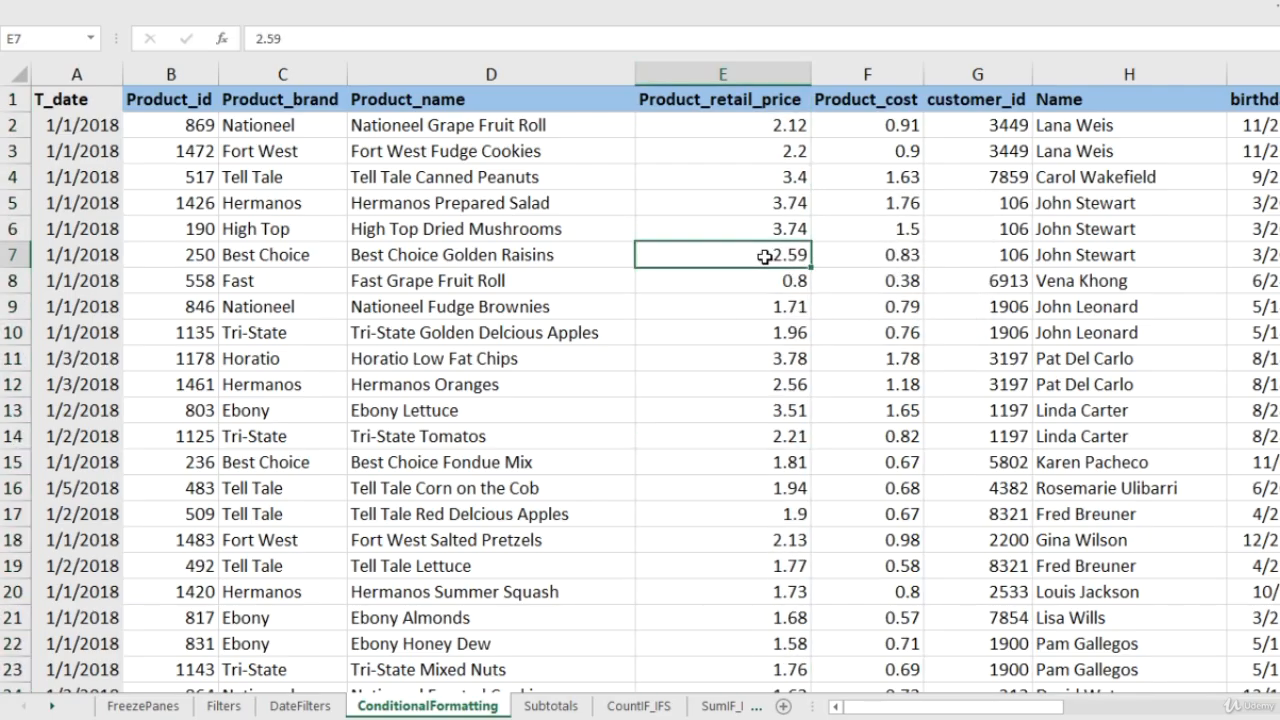
scroll(765, 257, down, 10)
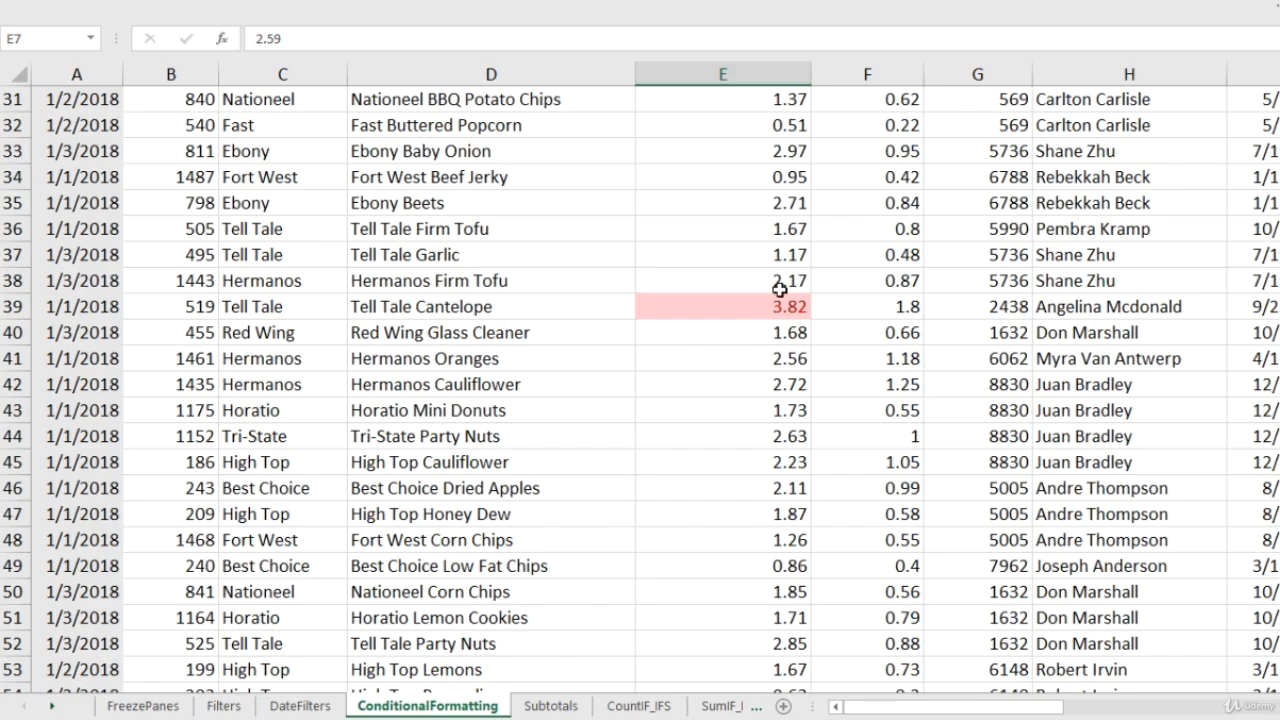
scroll(768, 332, down, 4)
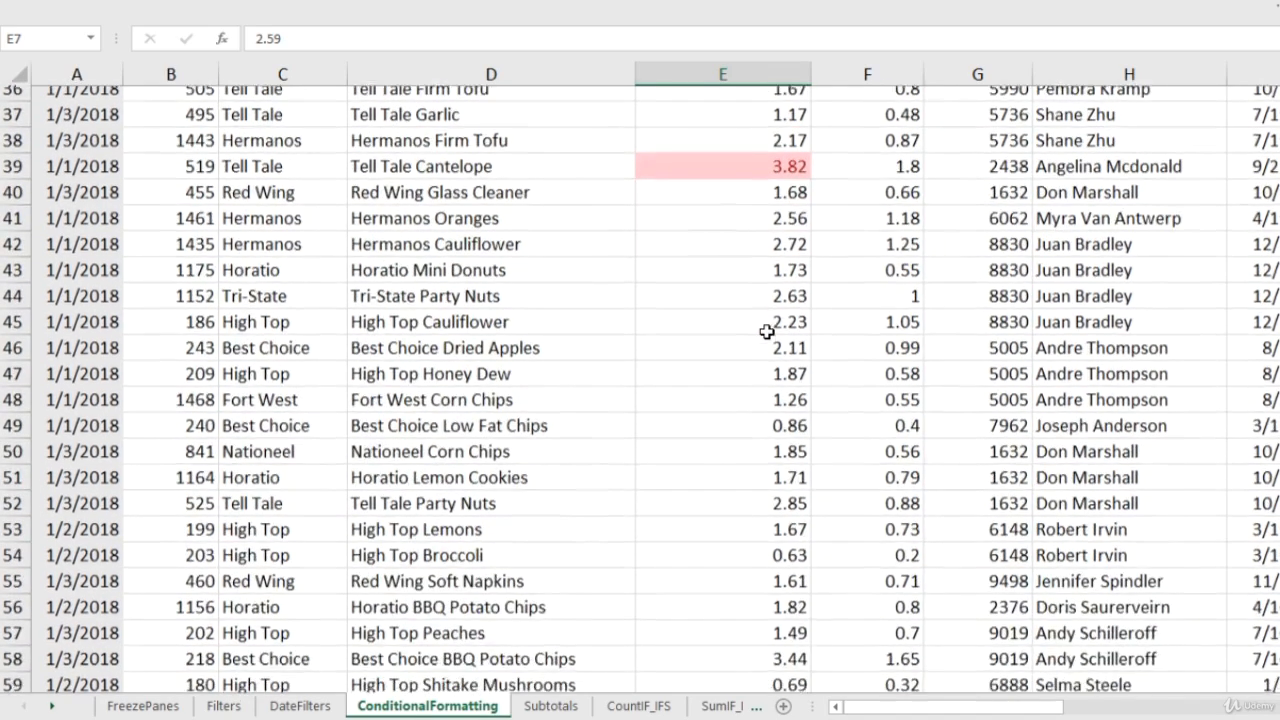
scroll(760, 345, down, 14)
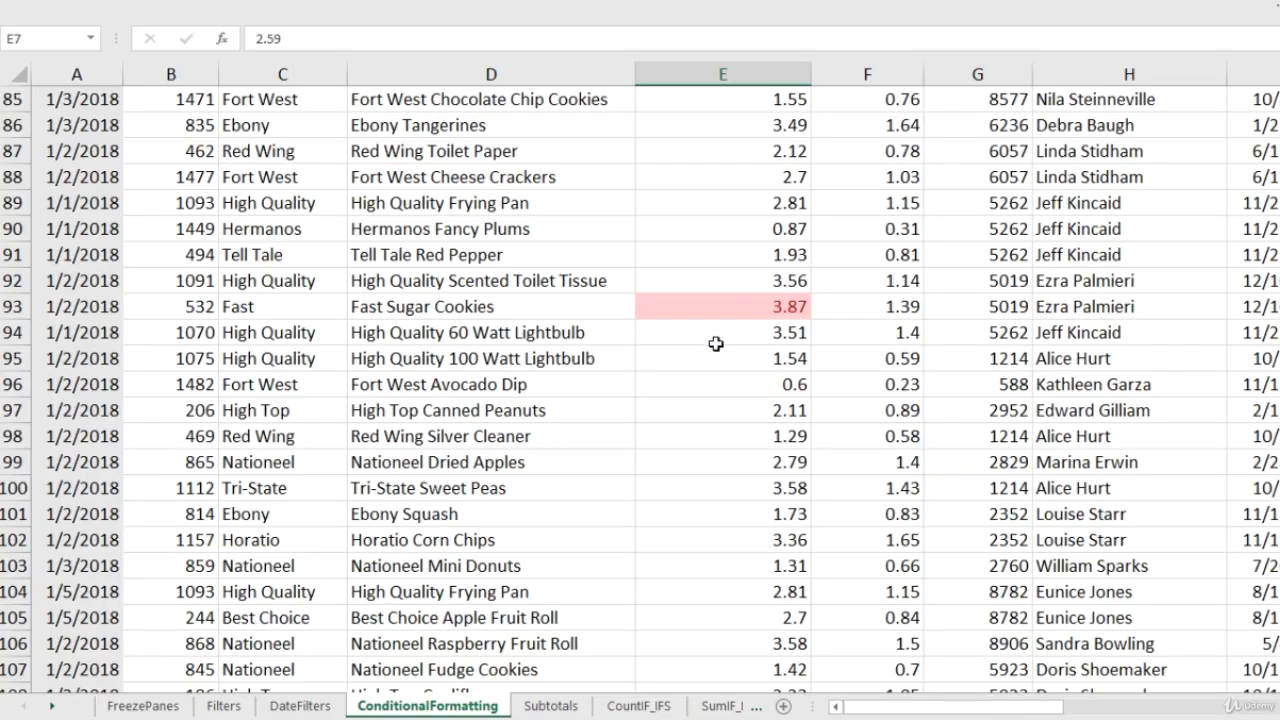
scroll(740, 345, down, 4)
scroll(758, 341, down, 20)
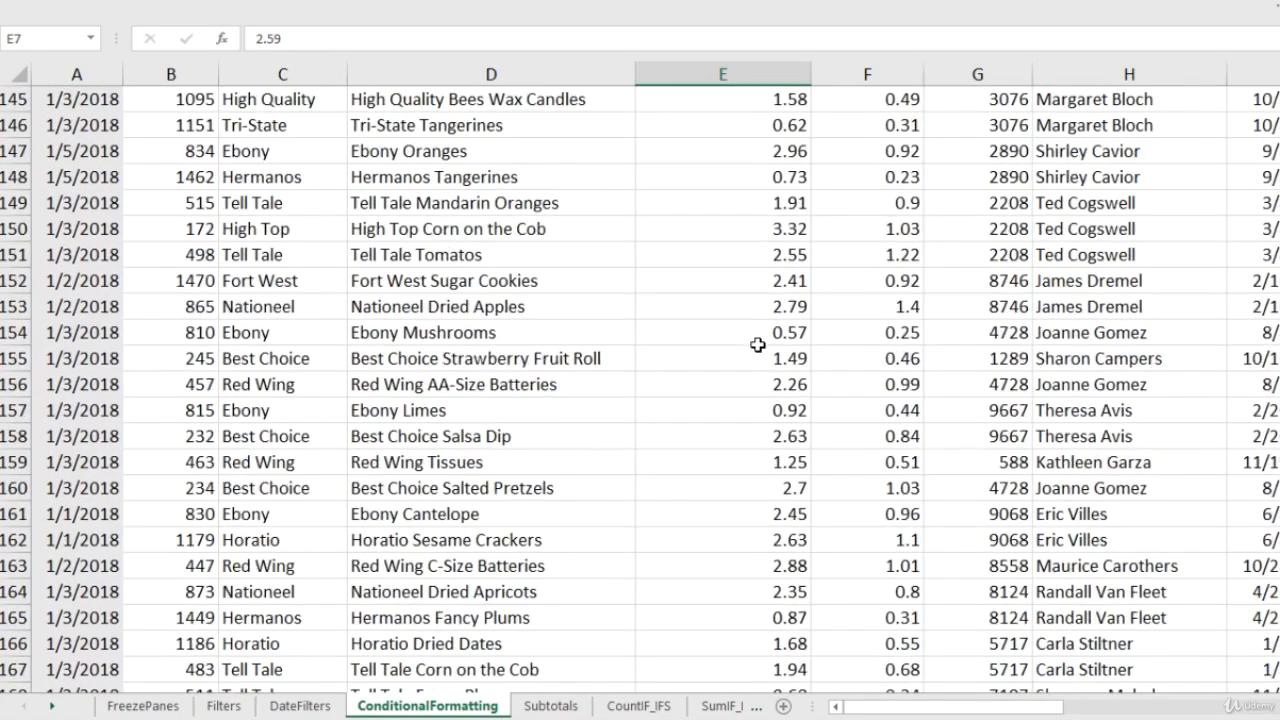
scroll(758, 345, down, 6)
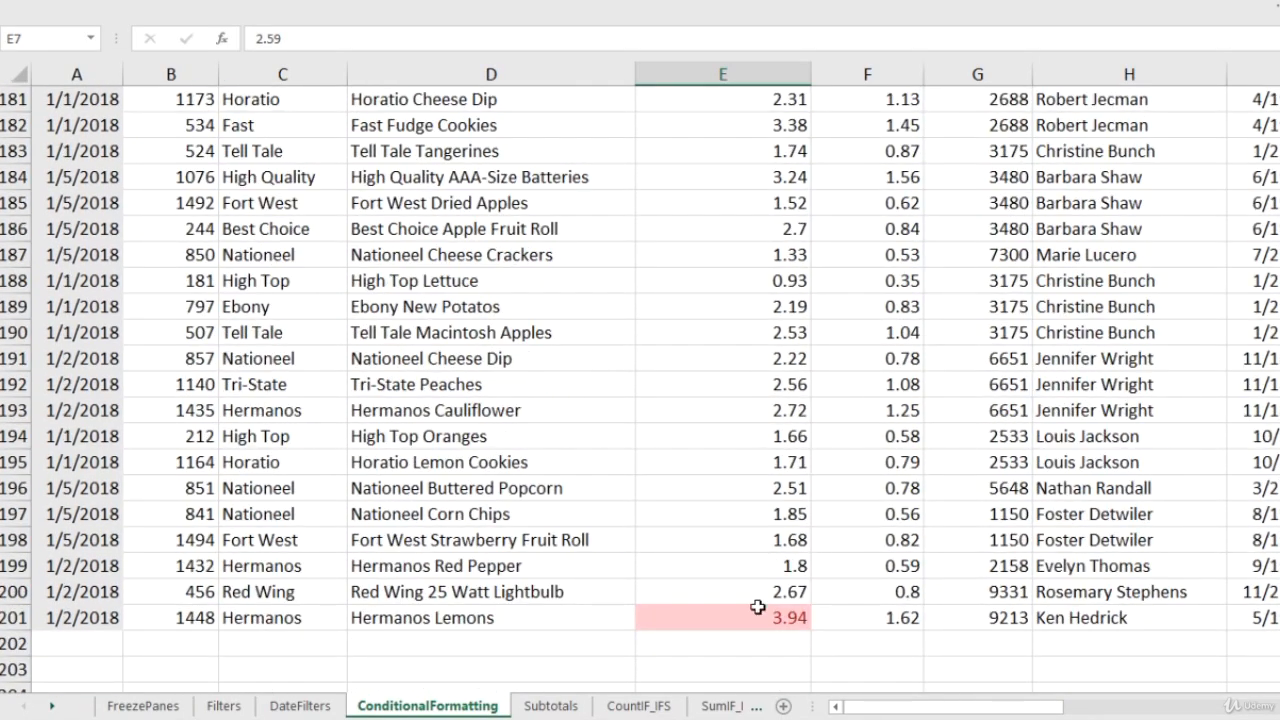
click(787, 412)
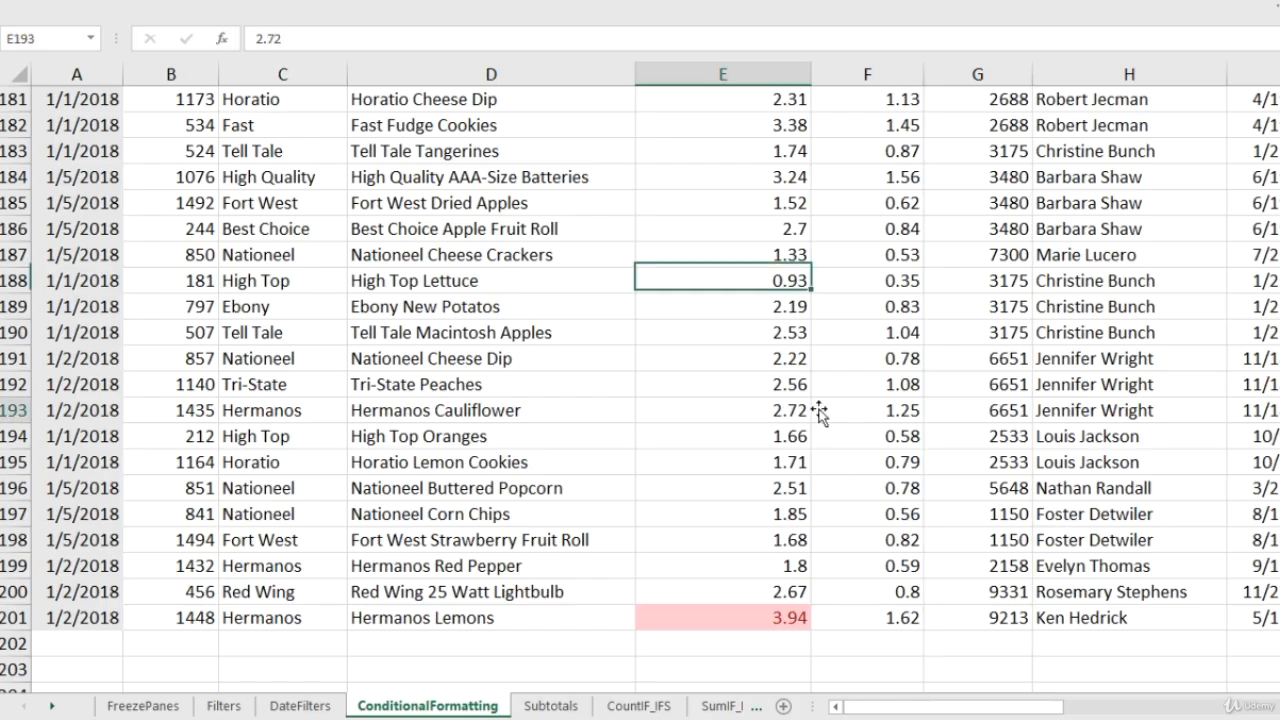
key(ctrl+Up)
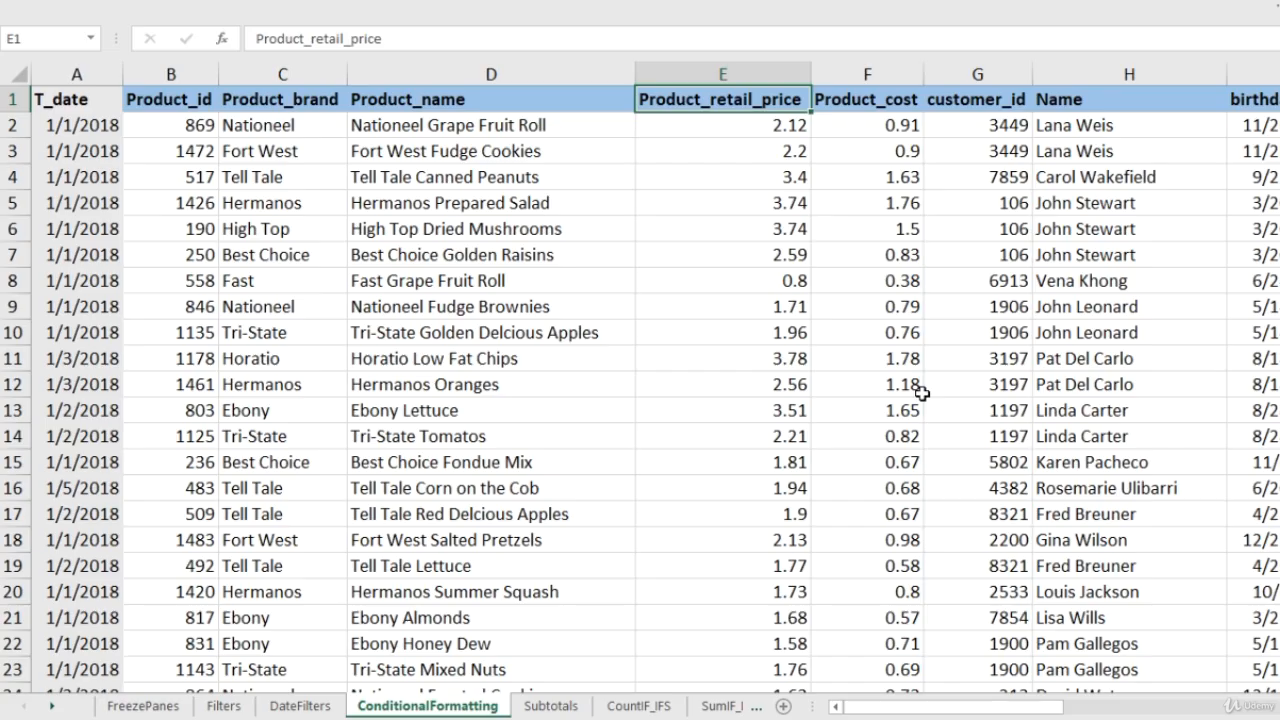
Start a Bottom 10 Items conditional formatting rule on the entire Product_retail_price column.
key(alt)
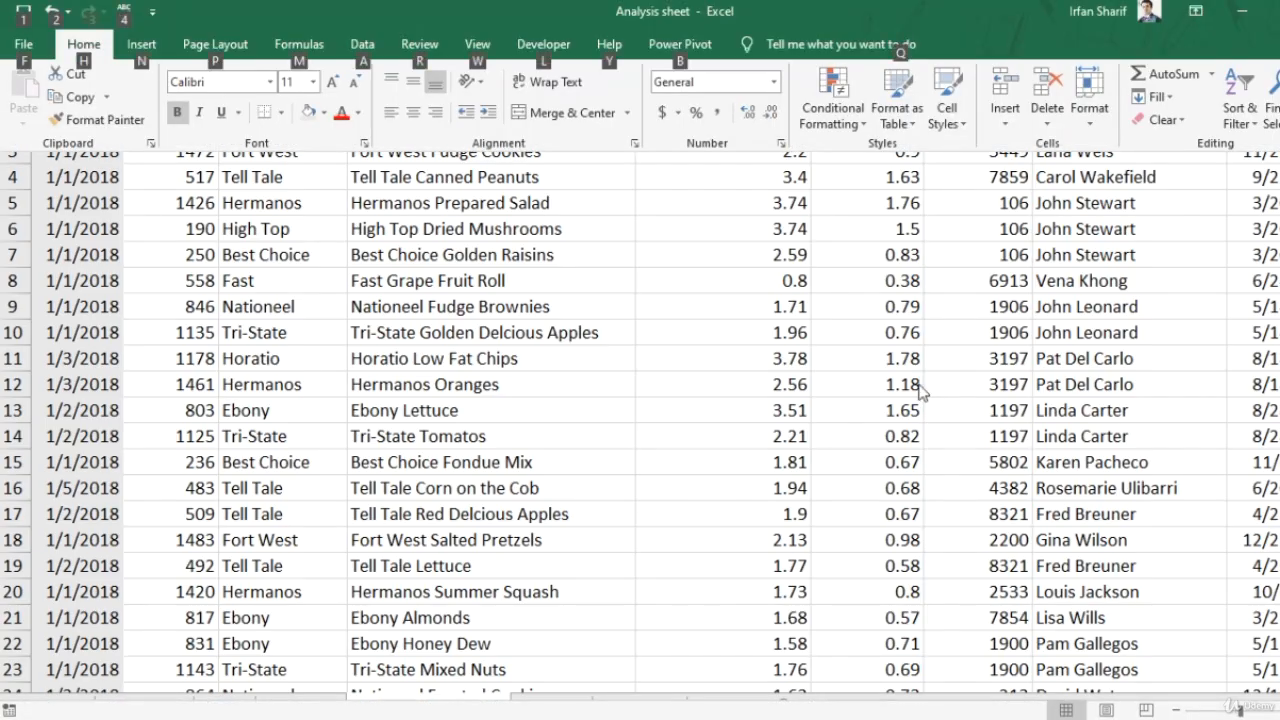
click(790, 281)
key(ctrl+space)
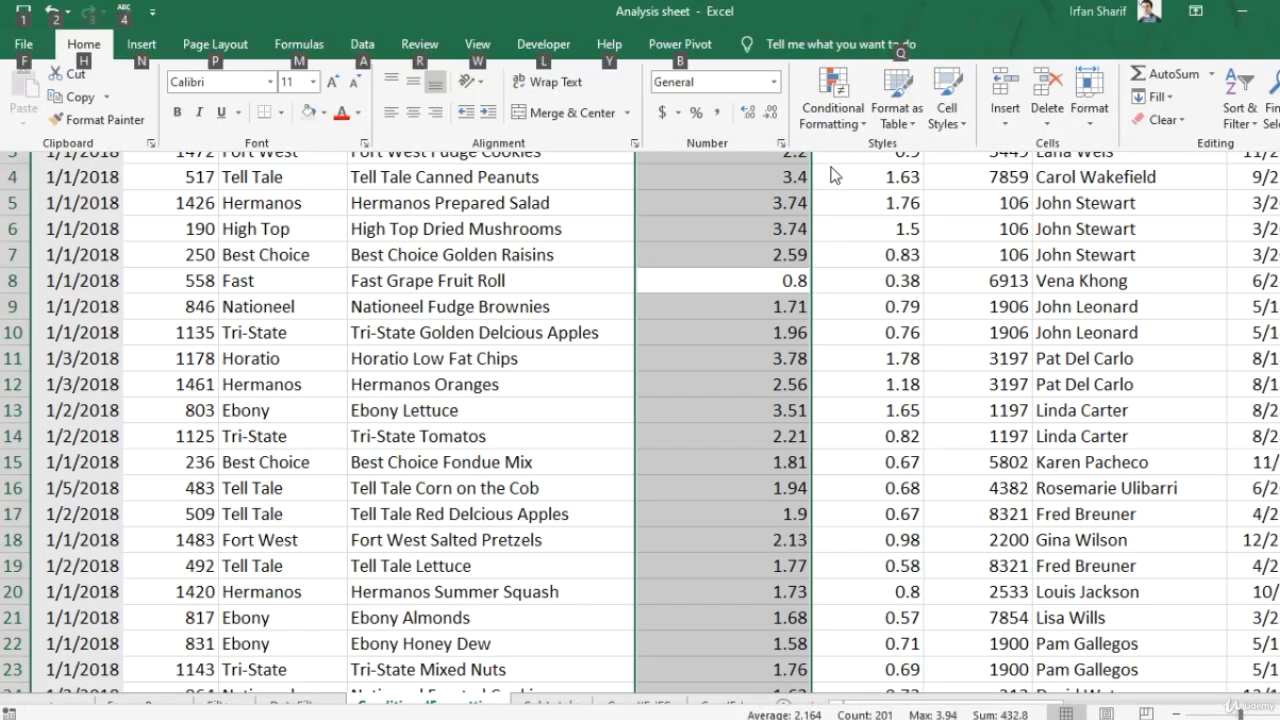
click(857, 95)
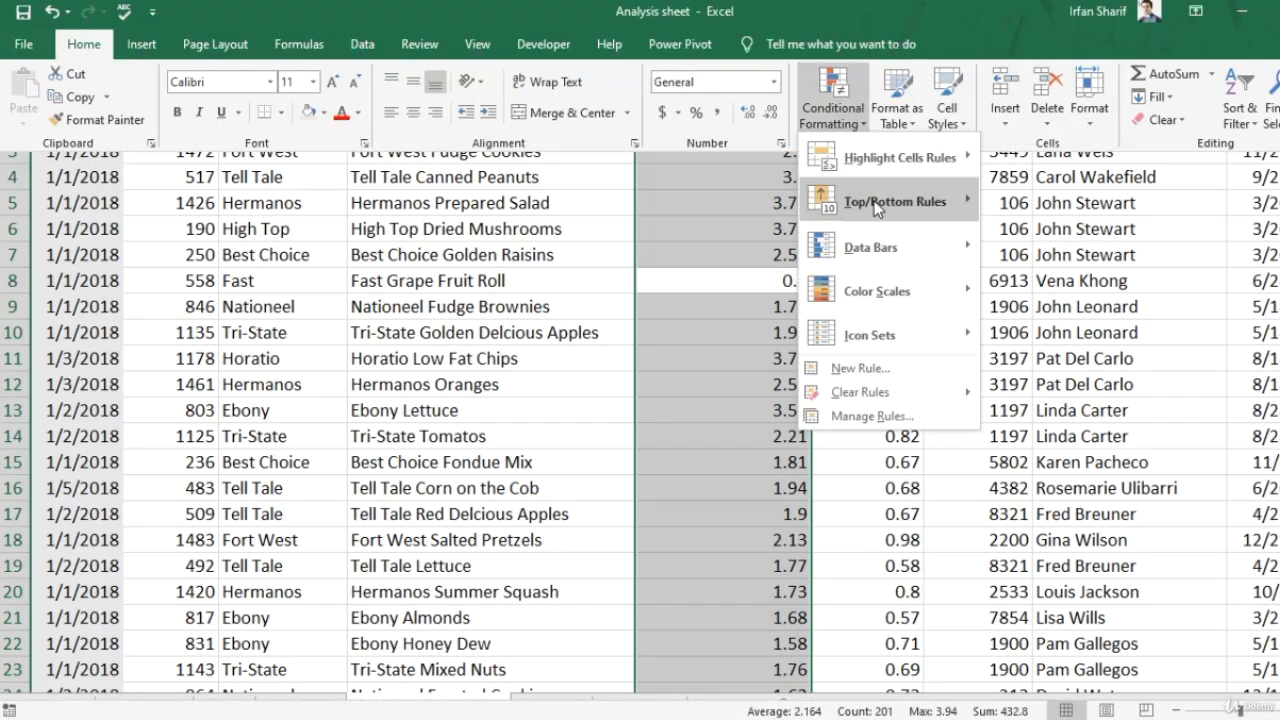
mouse_move(895, 201)
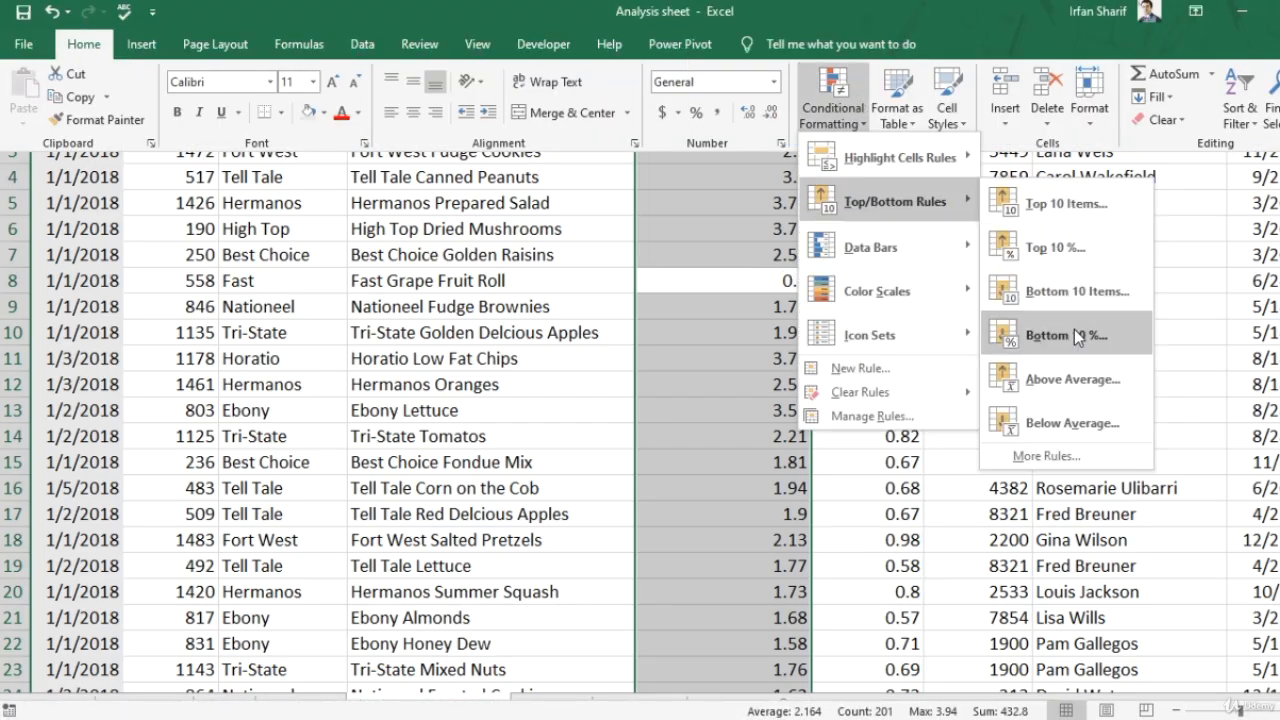
click(1074, 292)
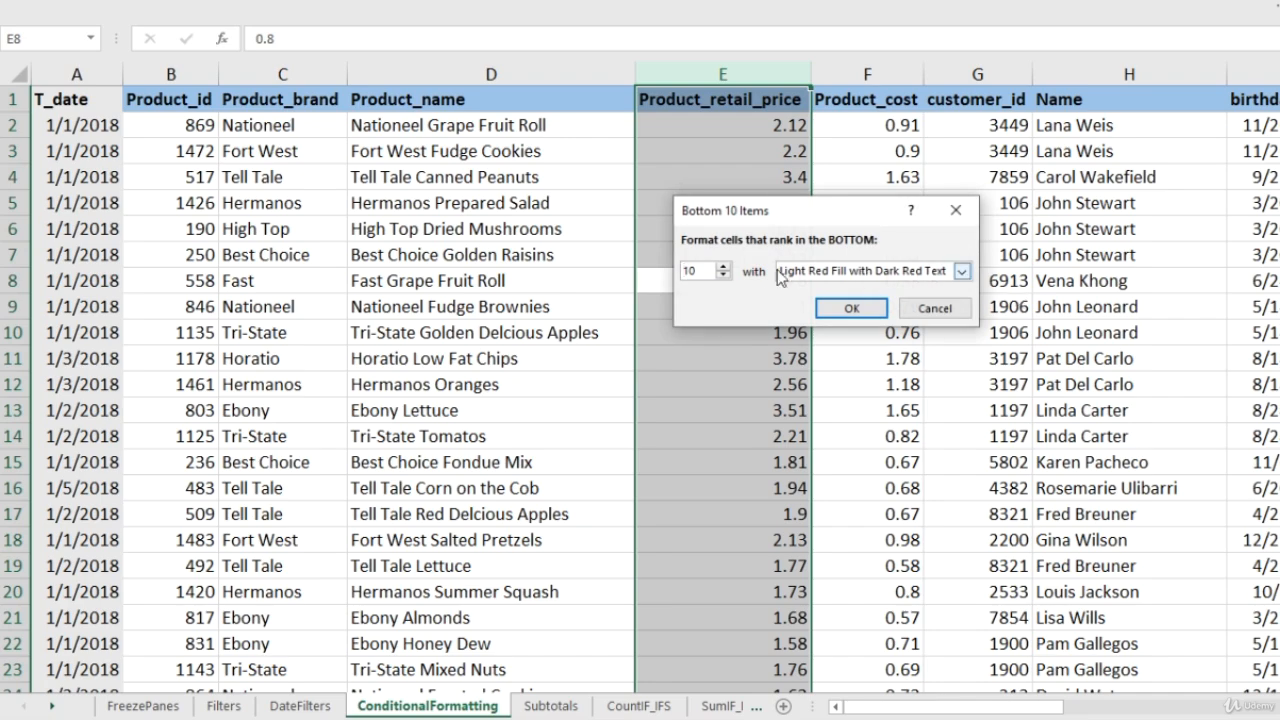
Set the rule to format the bottom 3 items with Green Fill with Dark Green Text and apply it.
click(722, 275)
click(722, 275)
click(722, 275)
click(722, 276)
click(722, 276)
click(722, 276)
click(722, 276)
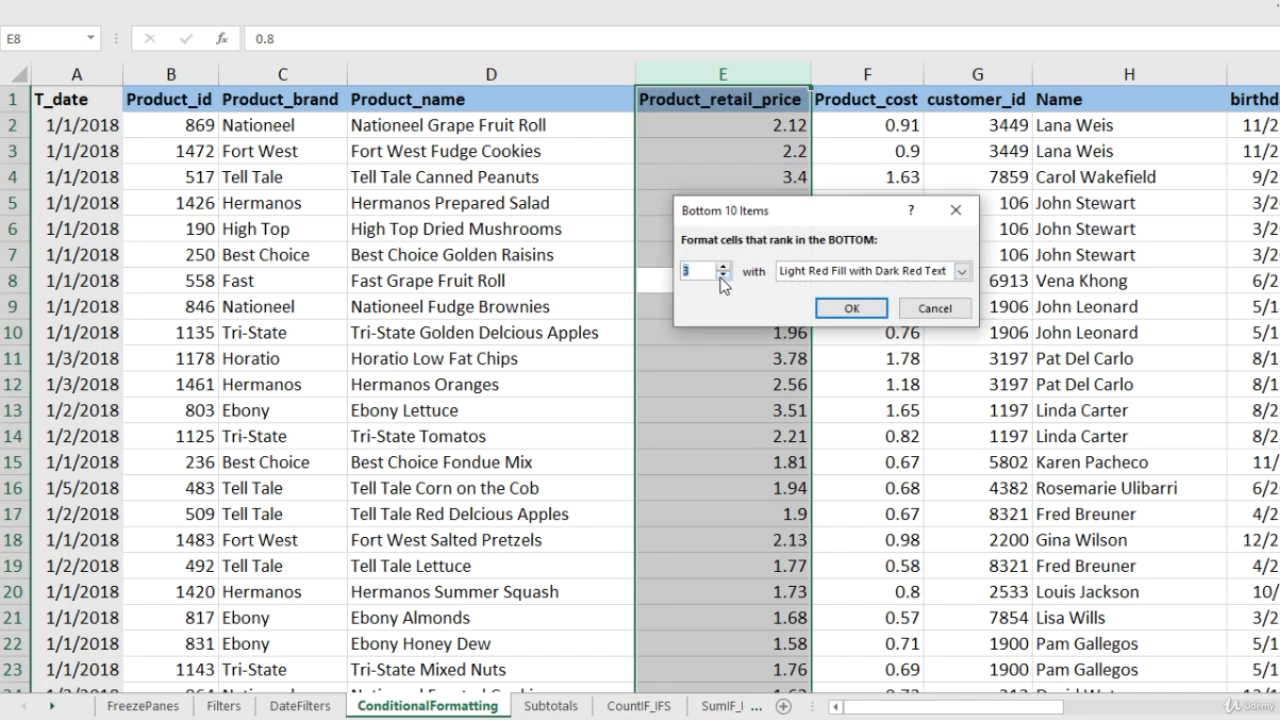
click(964, 272)
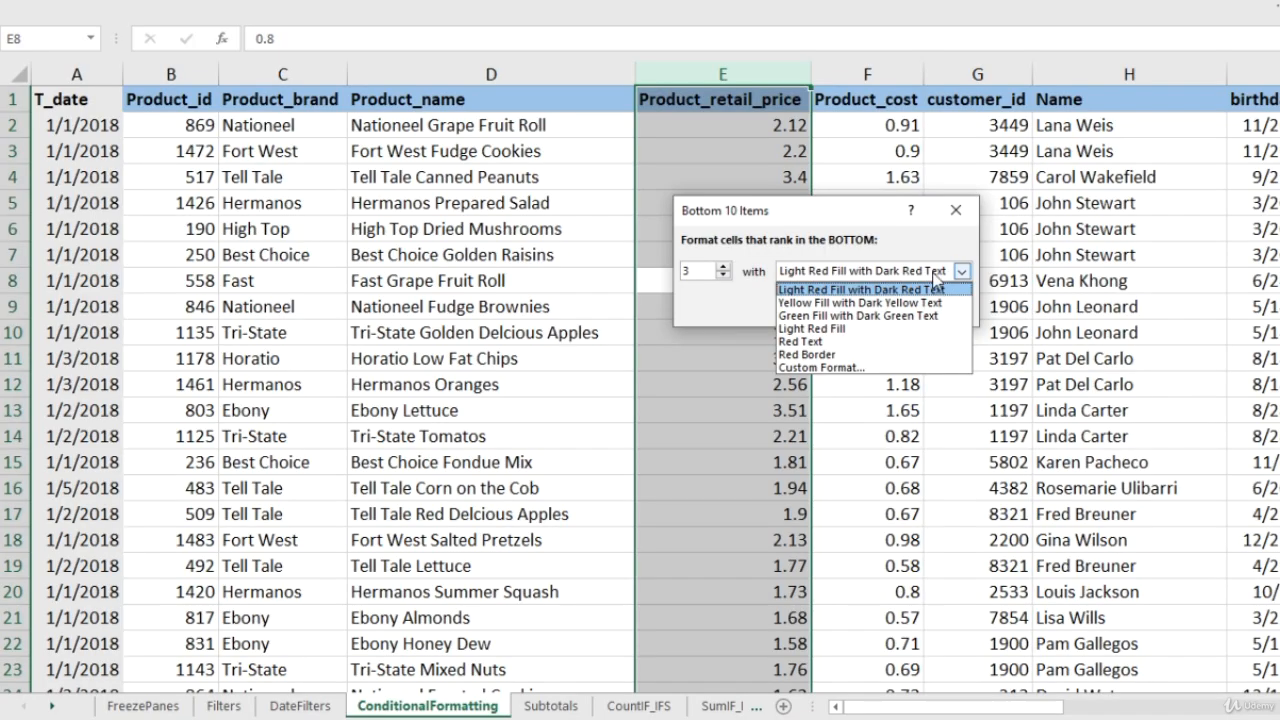
click(850, 316)
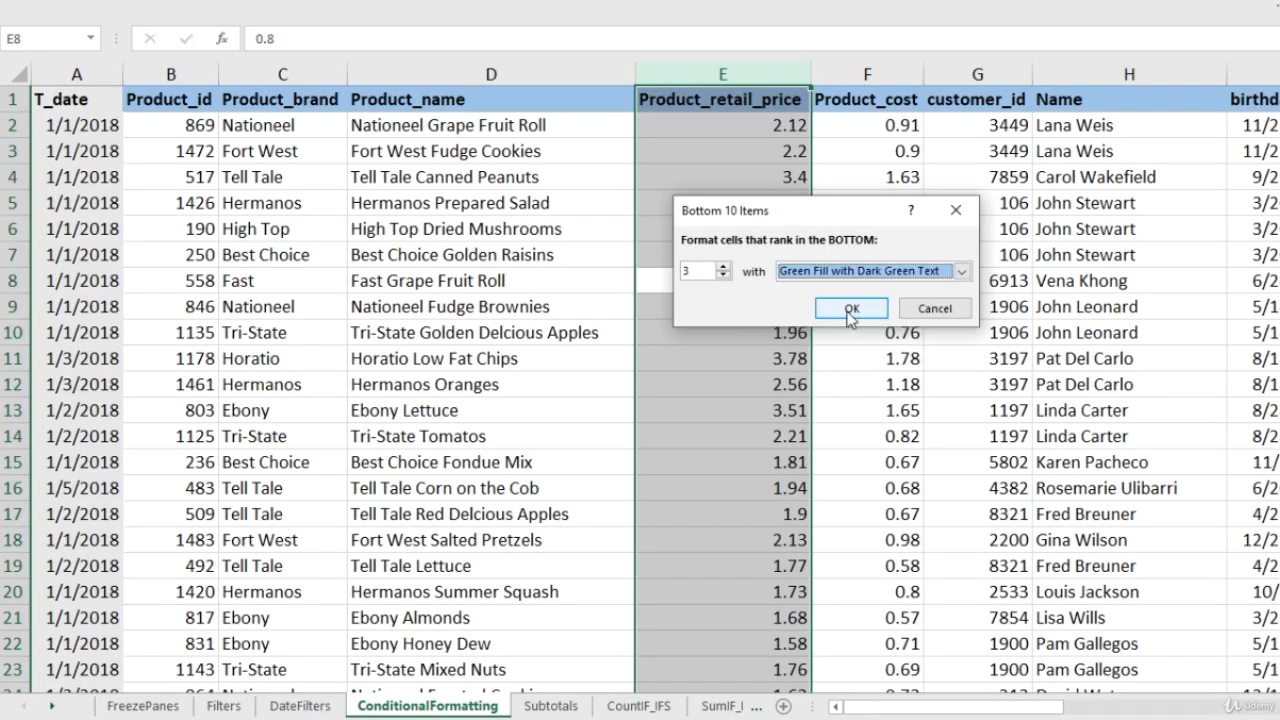
click(850, 313)
Examine the green and red highlights in the Product_retail_price column, and return to the first Product_cost value.
click(749, 254)
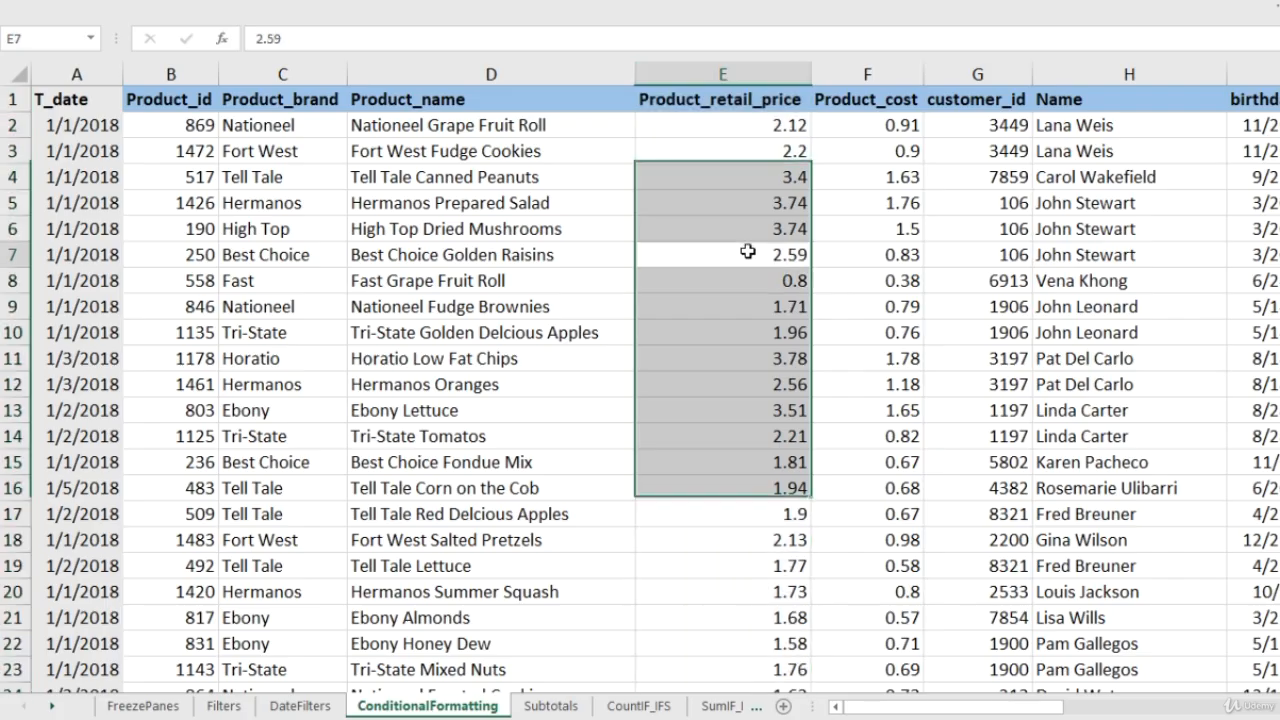
scroll(760, 260, down, 5)
scroll(763, 285, down, 3)
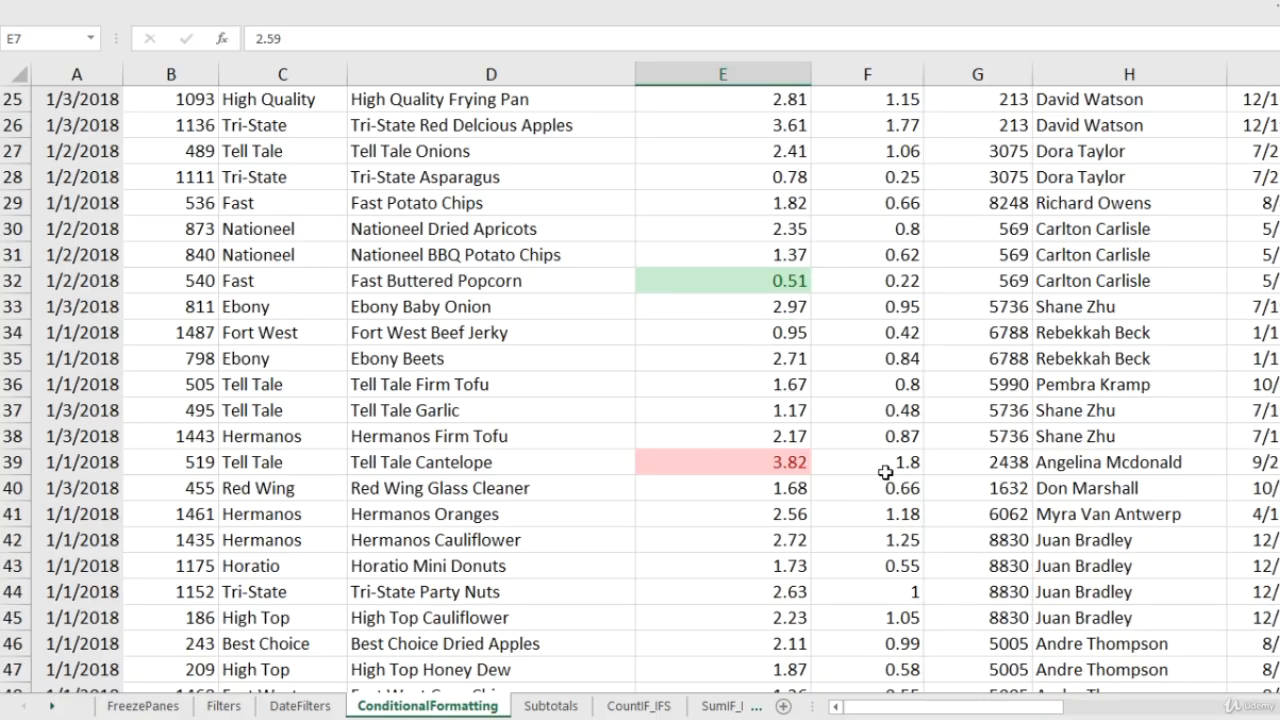
scroll(765, 429, down, 12)
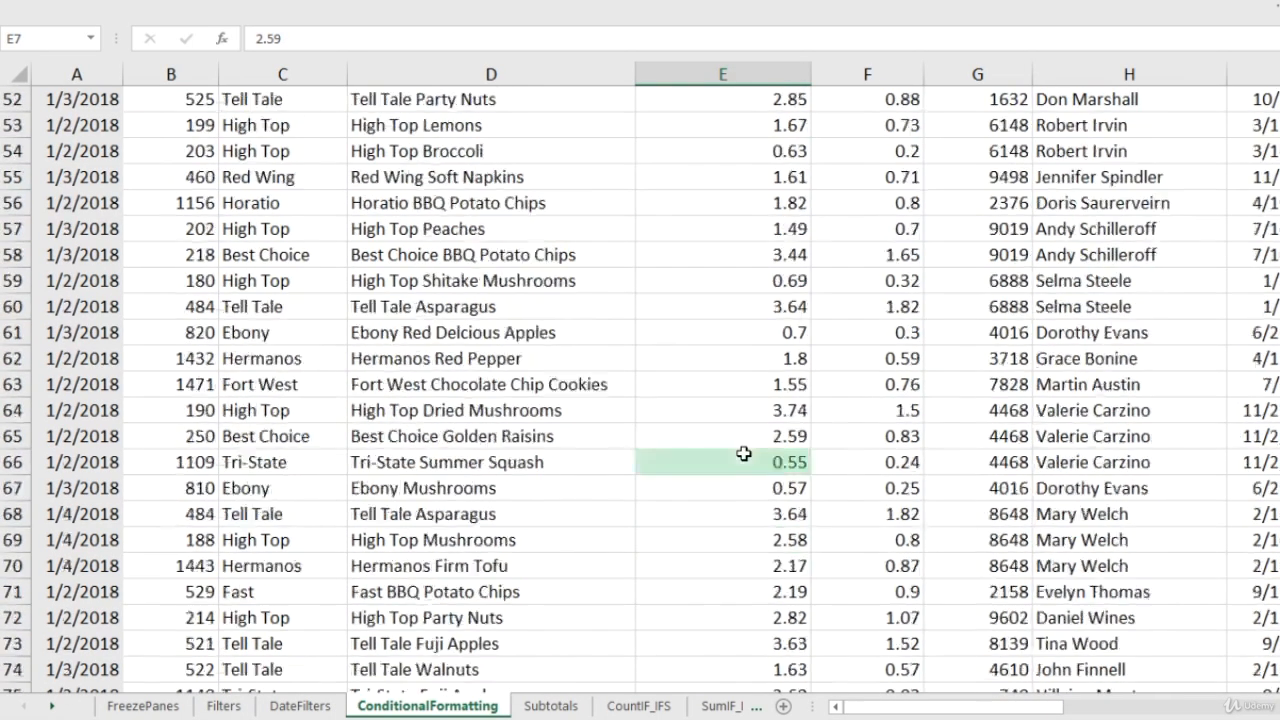
scroll(778, 292, up, 5)
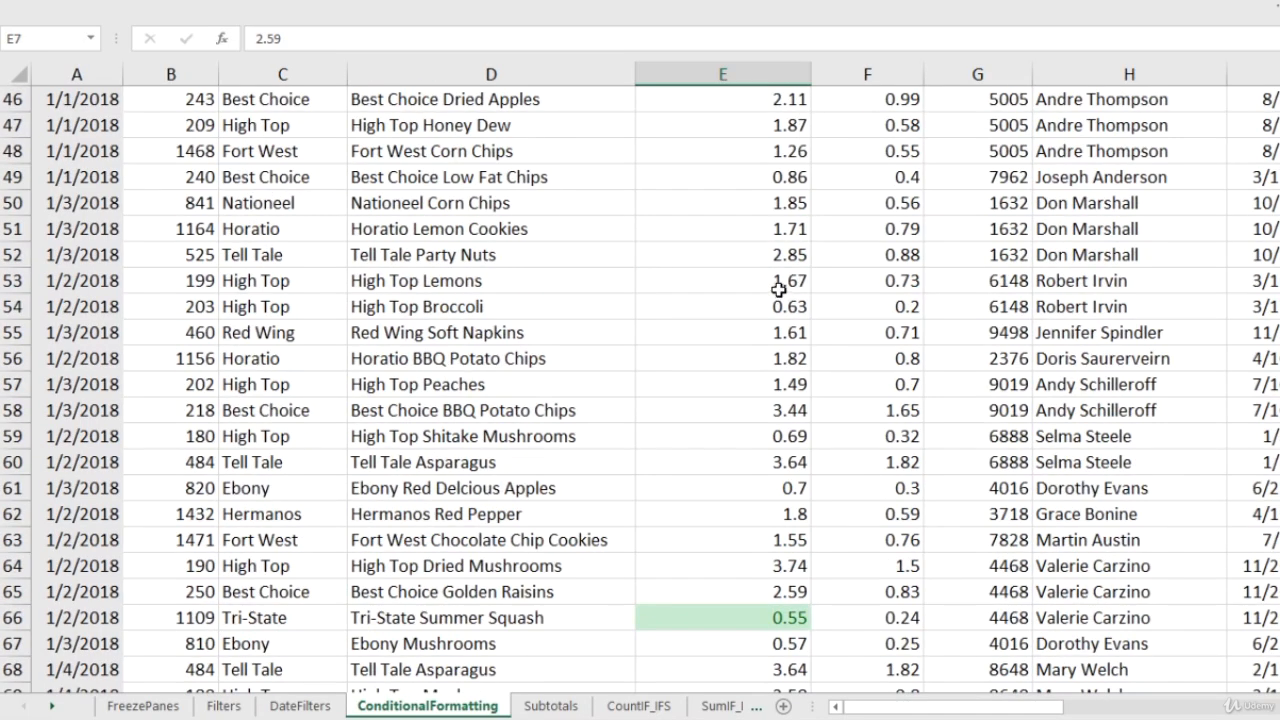
click(780, 281)
key(ctrl+Up)
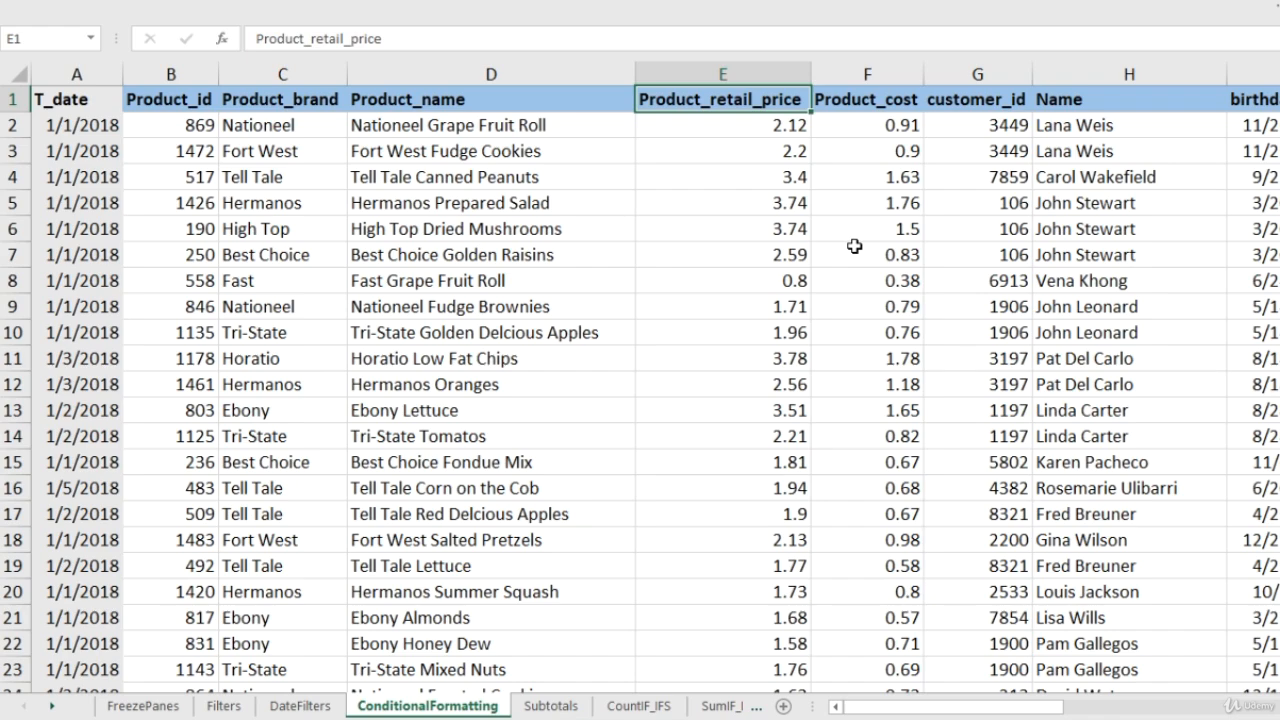
key(Down)
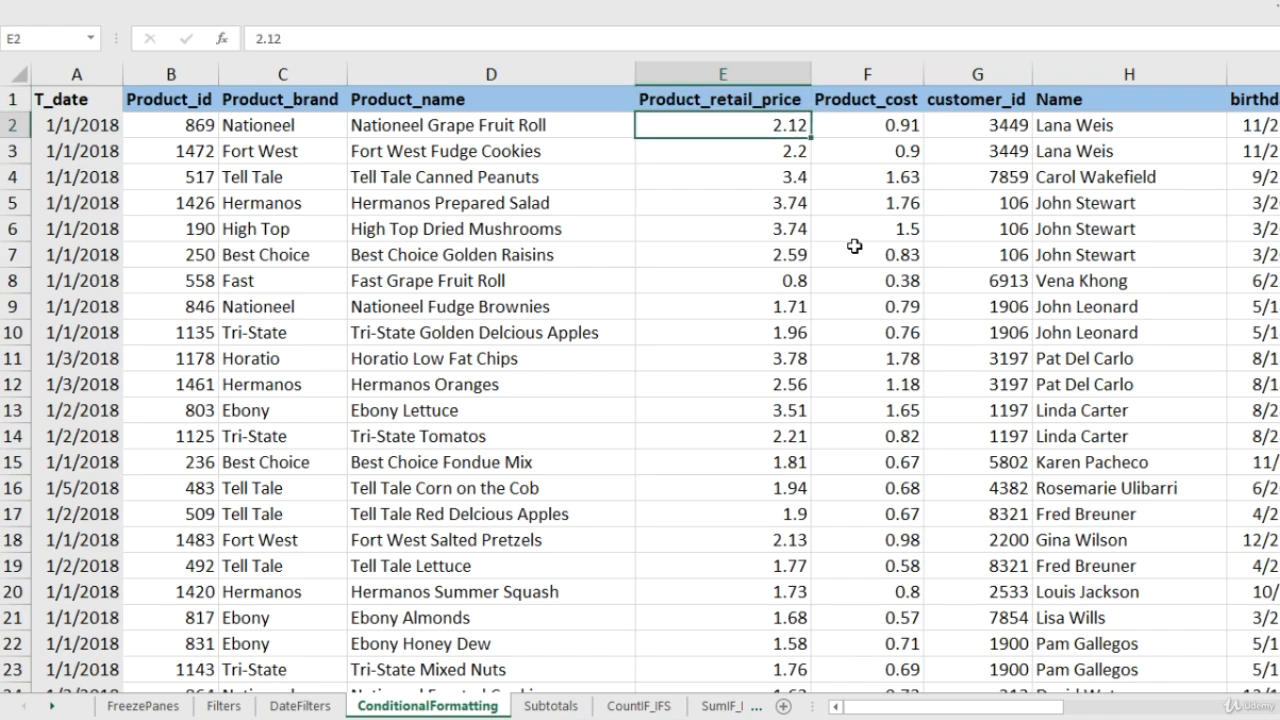
key(Right)
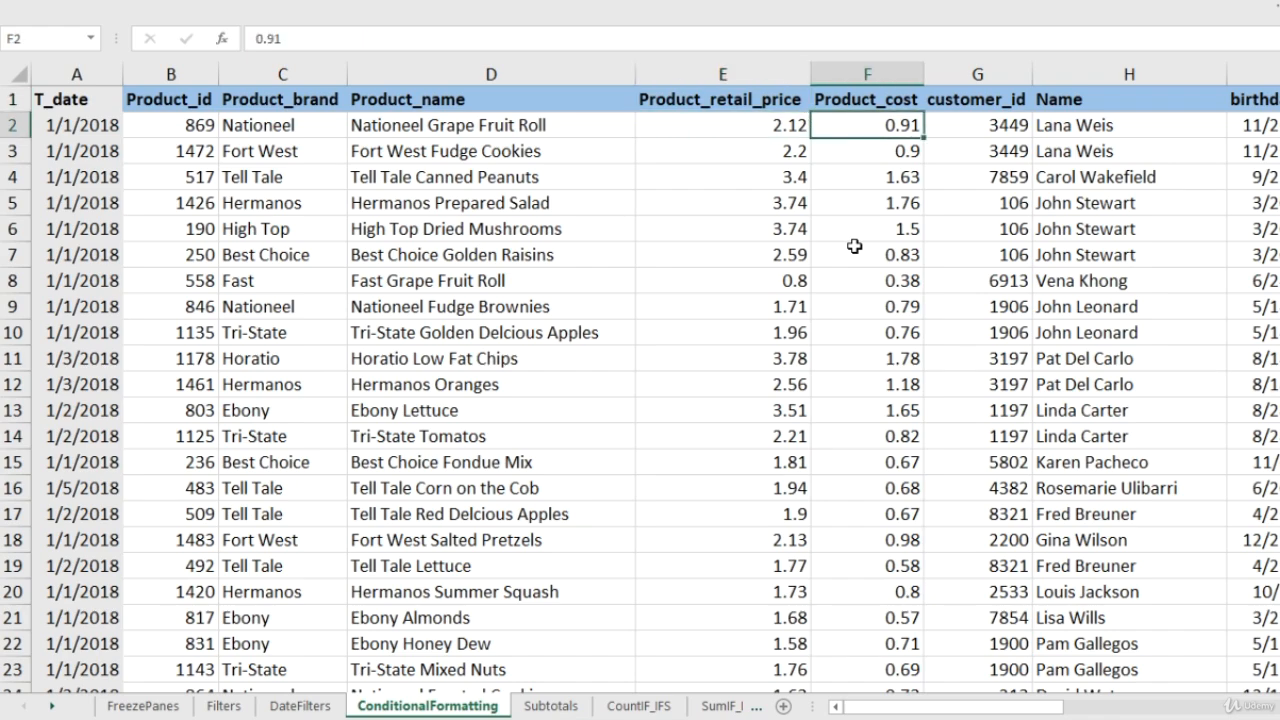
Start a Greater Than conditional formatting rule on the entire Product_cost column.
key(ctrl+shift+Down)
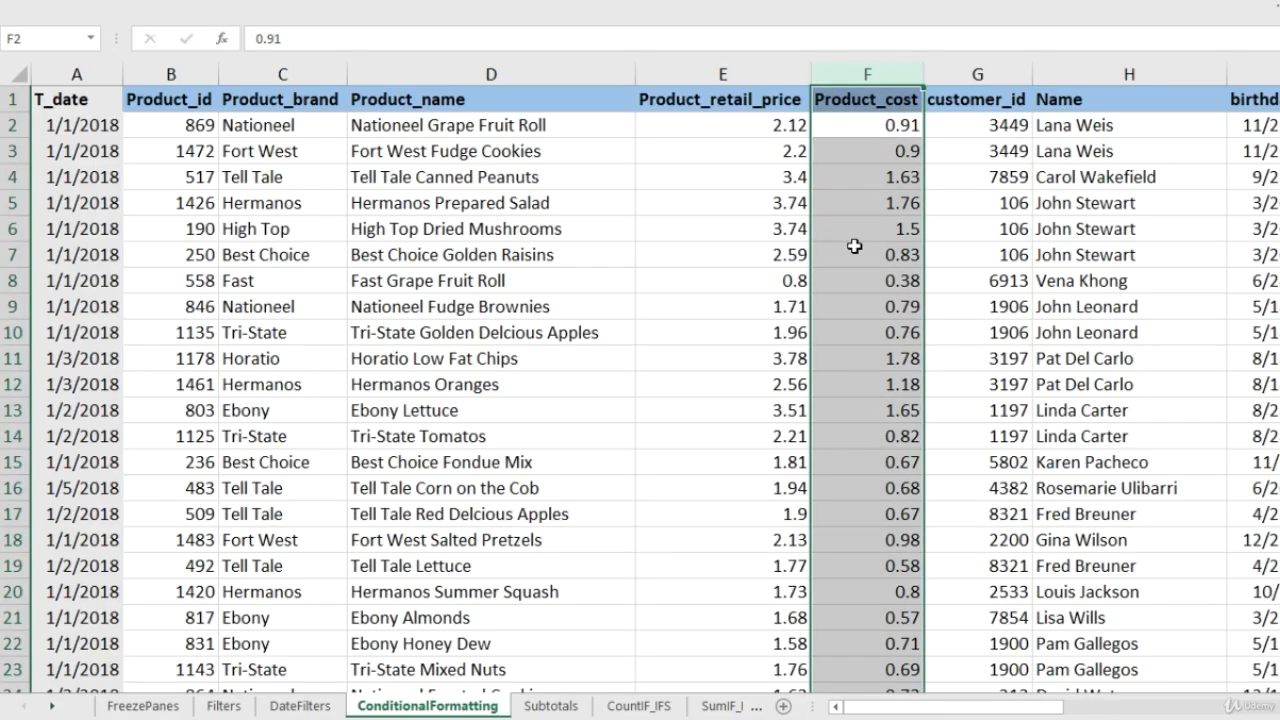
key(alt)
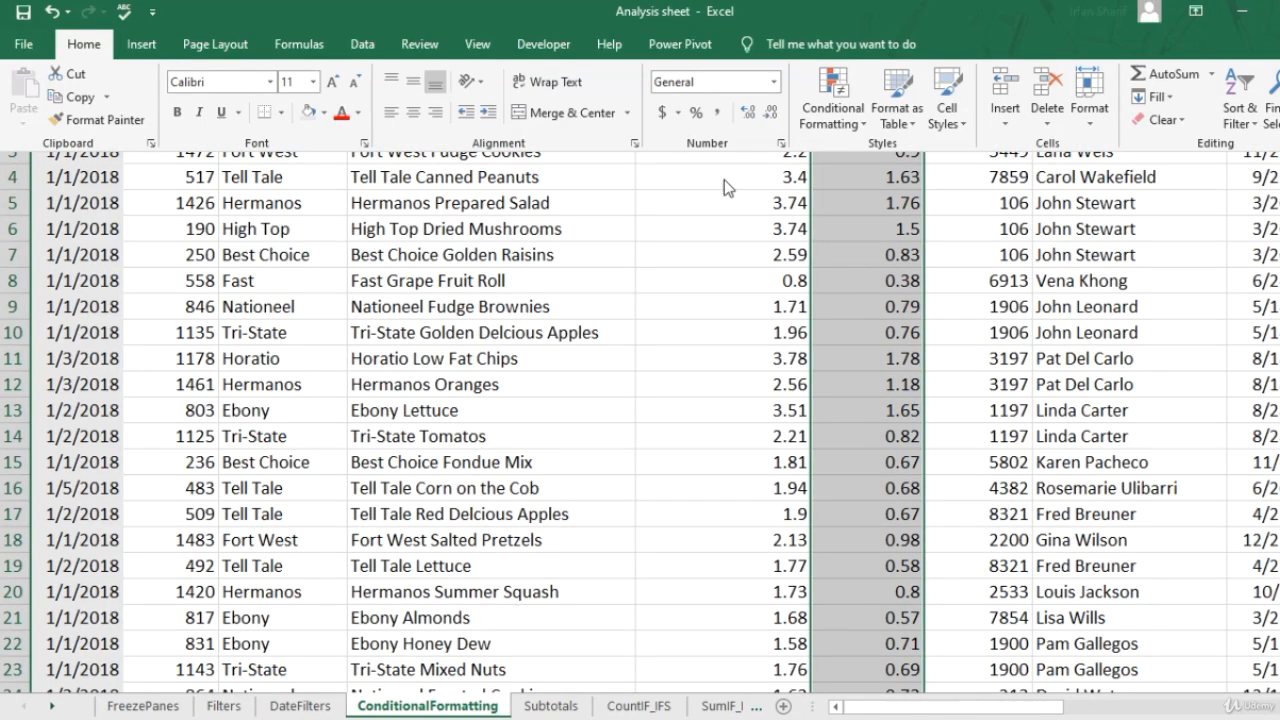
click(829, 125)
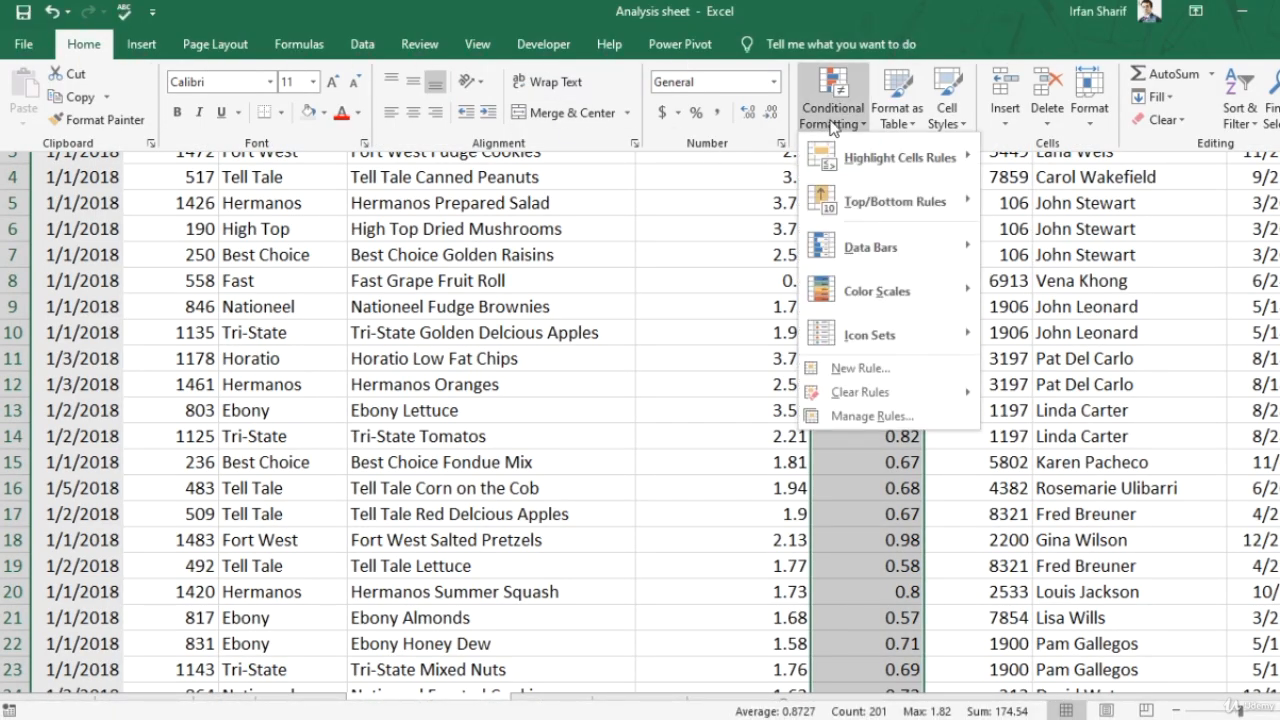
mouse_move(893, 168)
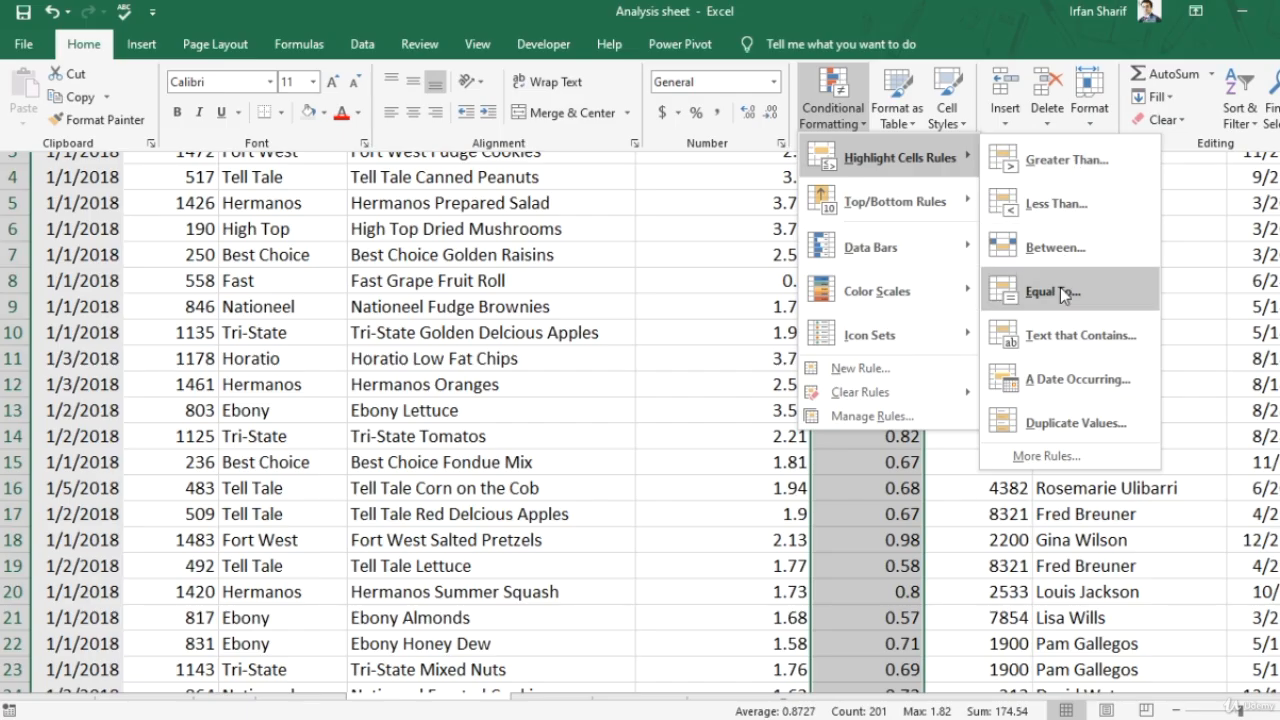
click(1076, 167)
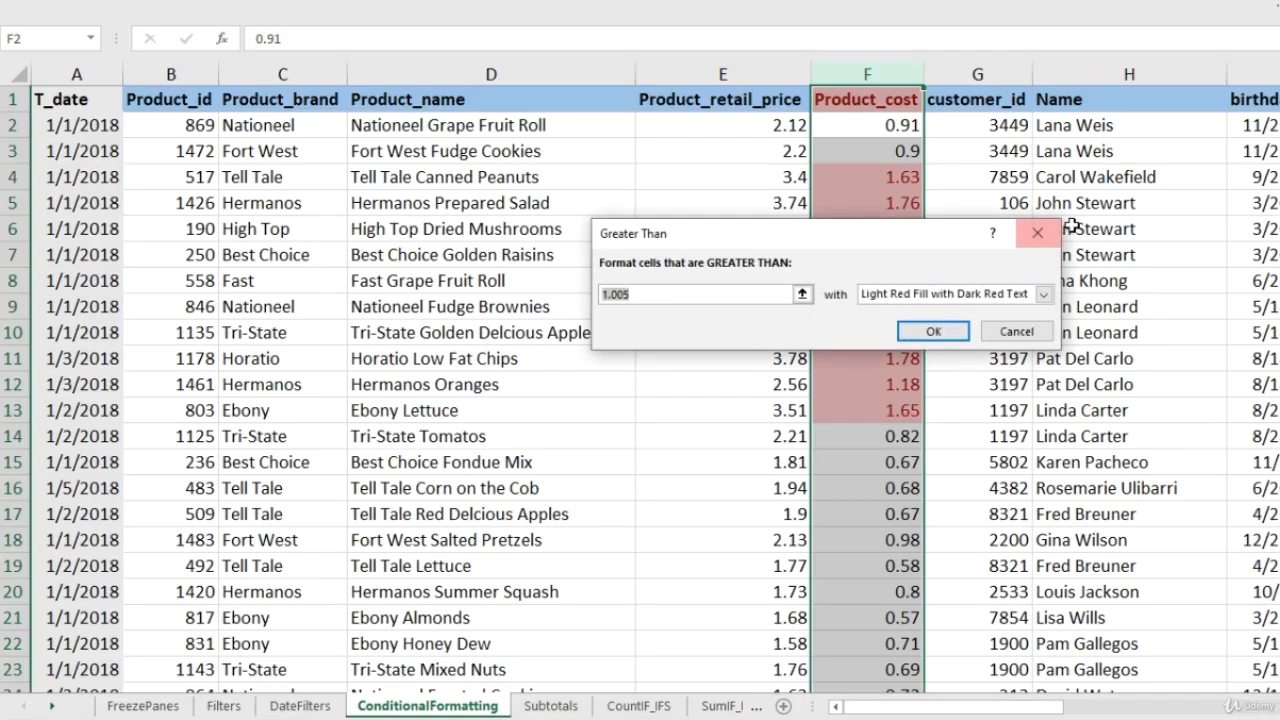
Set the rule to format values greater than 1.5 with Light Red Fill with Dark Red Text and apply it.
click(737, 294)
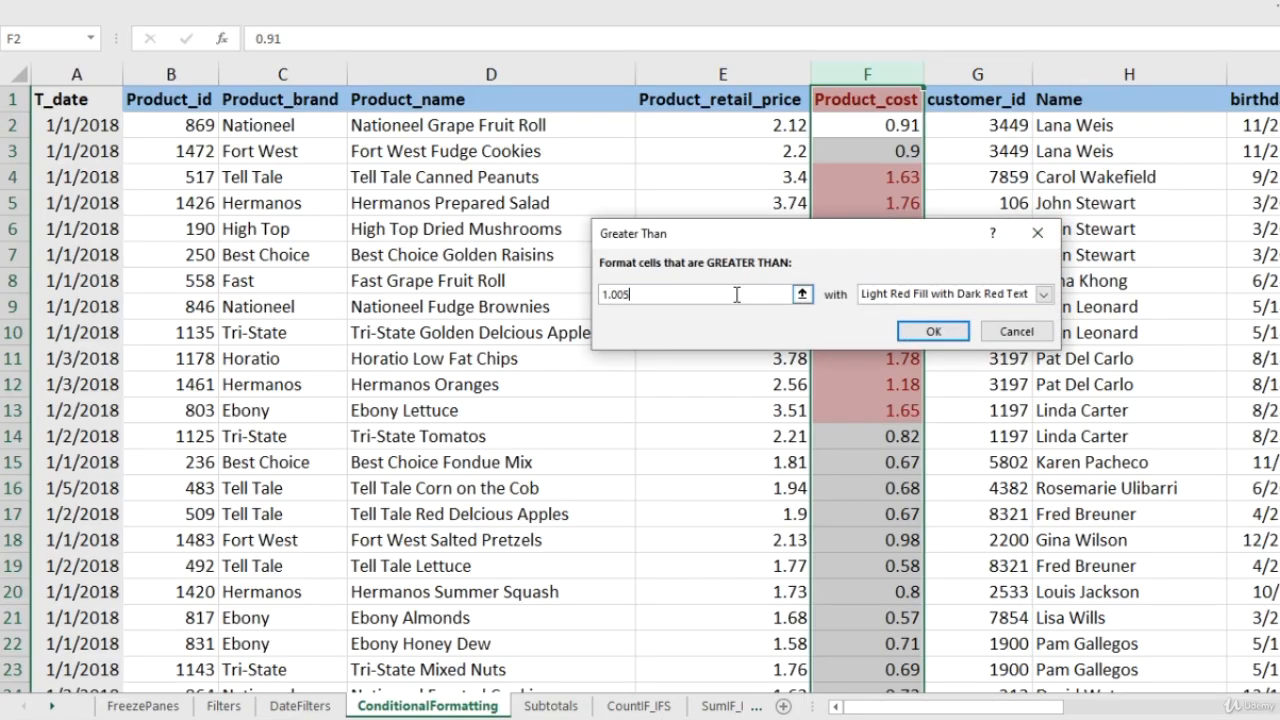
key(BackSpace)
key(BackSpace)
key(BackSpace)
key(BackSpace)
key(BackSpace)
text(1.5)
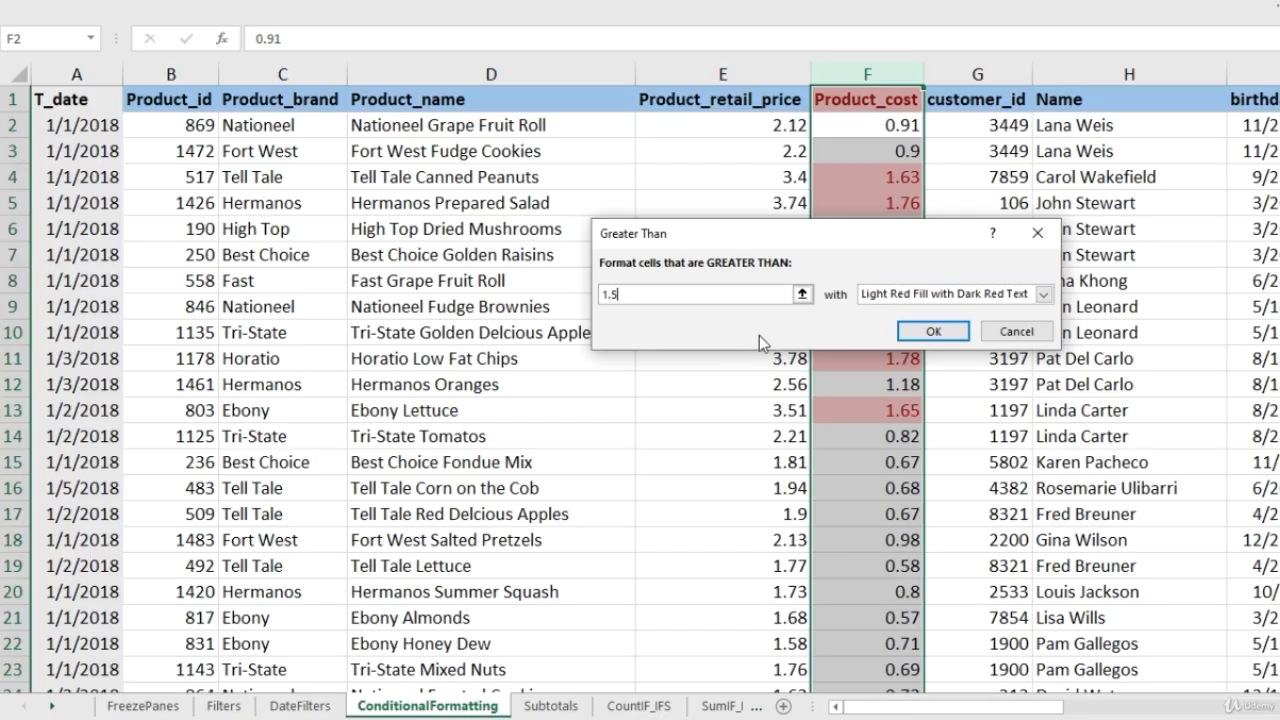
click(934, 332)
click(882, 252)
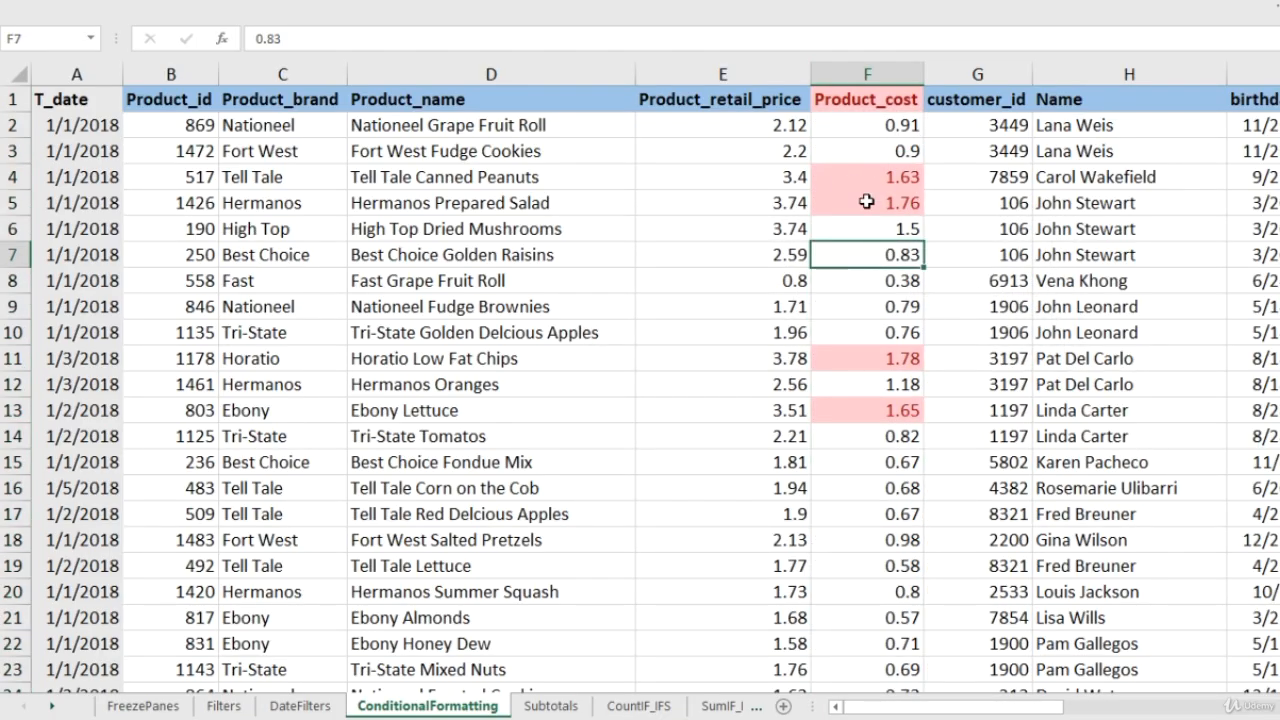
Examine which Product_cost values further down the column are highlighted in red.
scroll(913, 217, down, 1)
scroll(913, 217, down, 1)
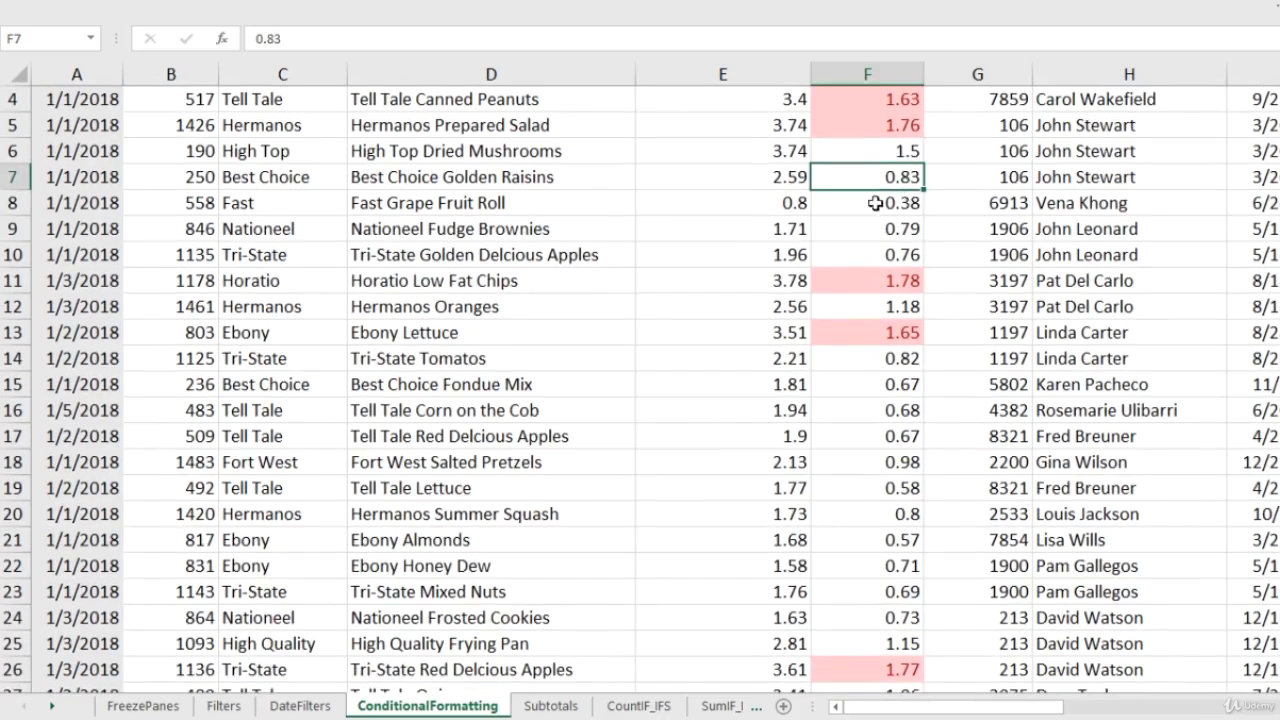
scroll(851, 517, down, 4)
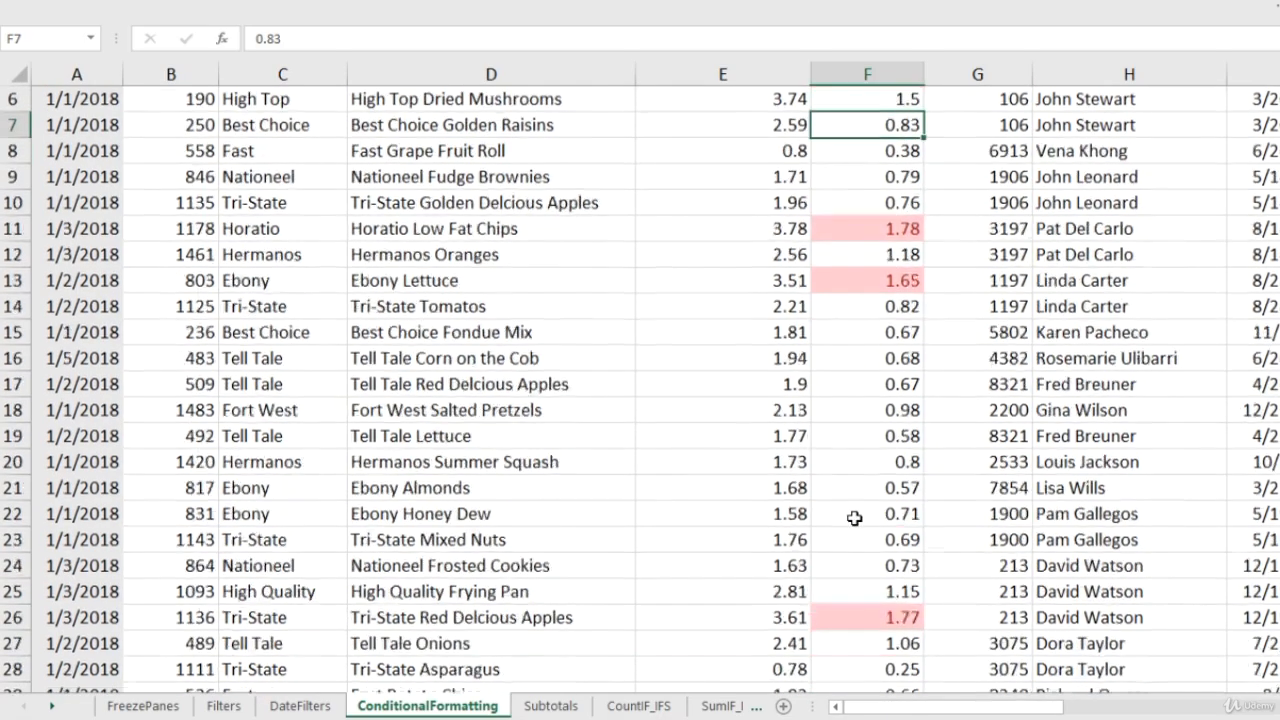
scroll(891, 557, down, 5)
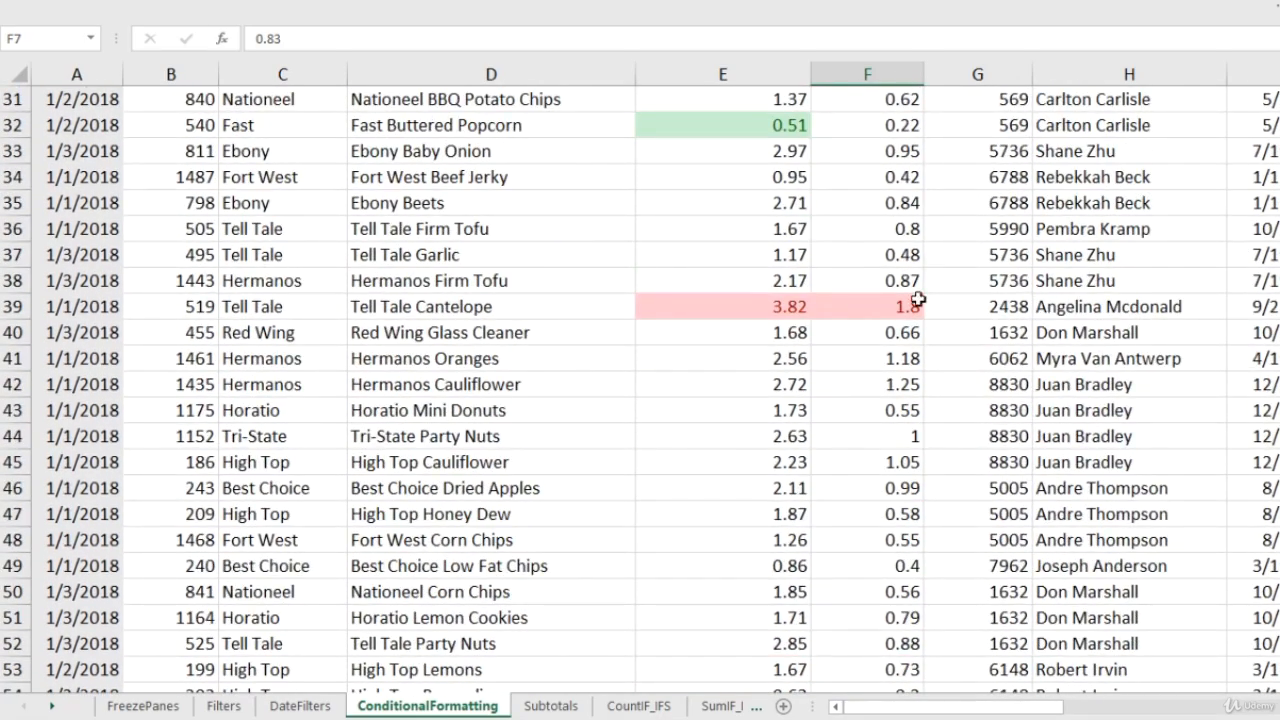
scroll(867, 405, down, 3)
scroll(880, 415, down, 2)
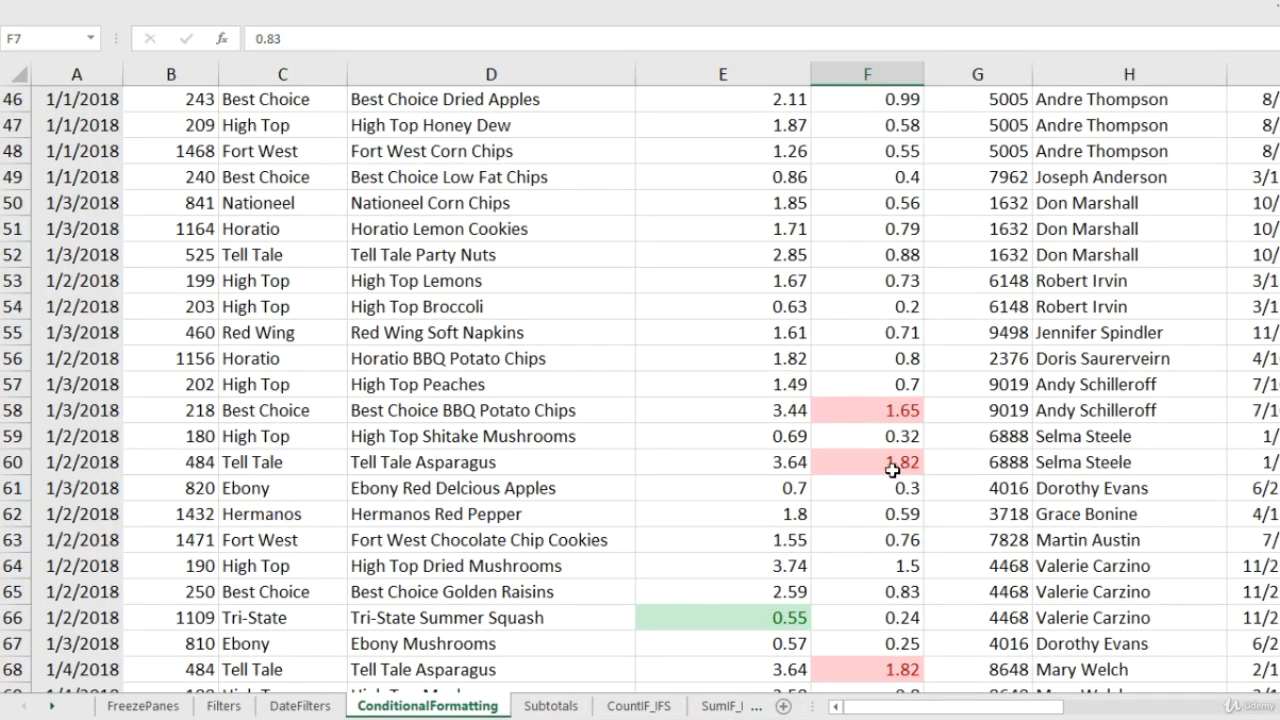
scroll(894, 469, down, 2)
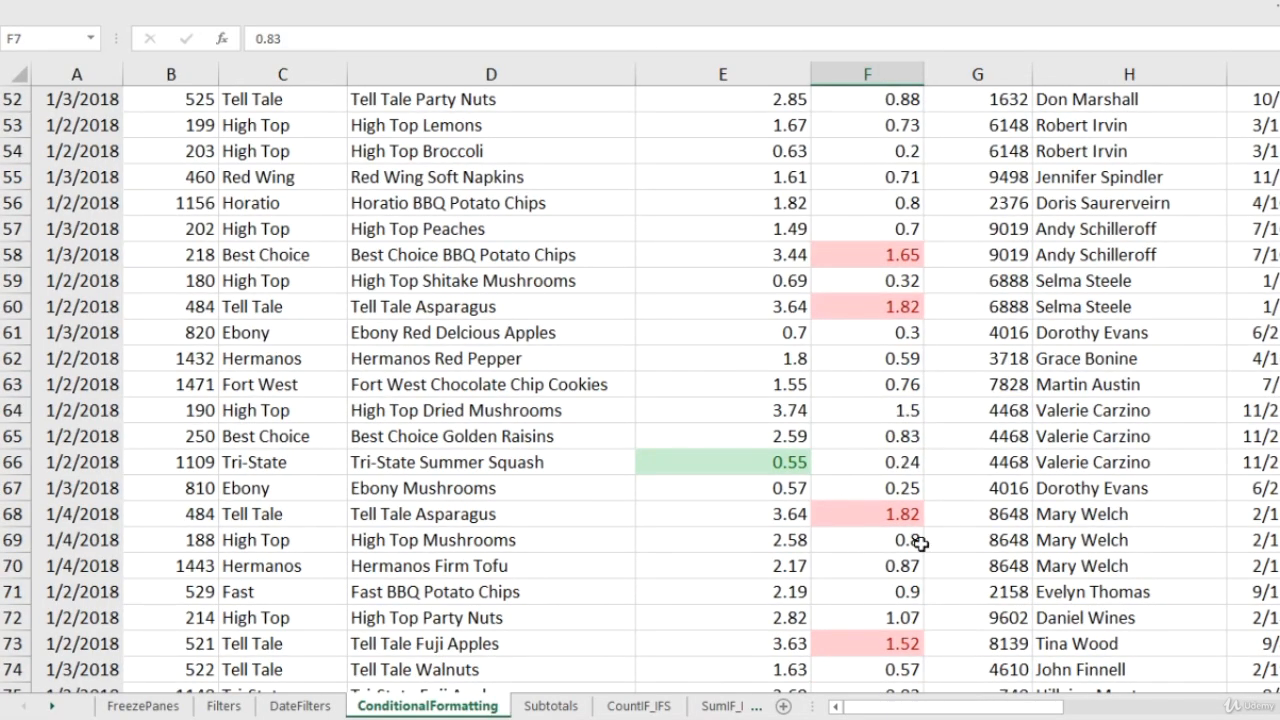
scroll(890, 585, down, 3)
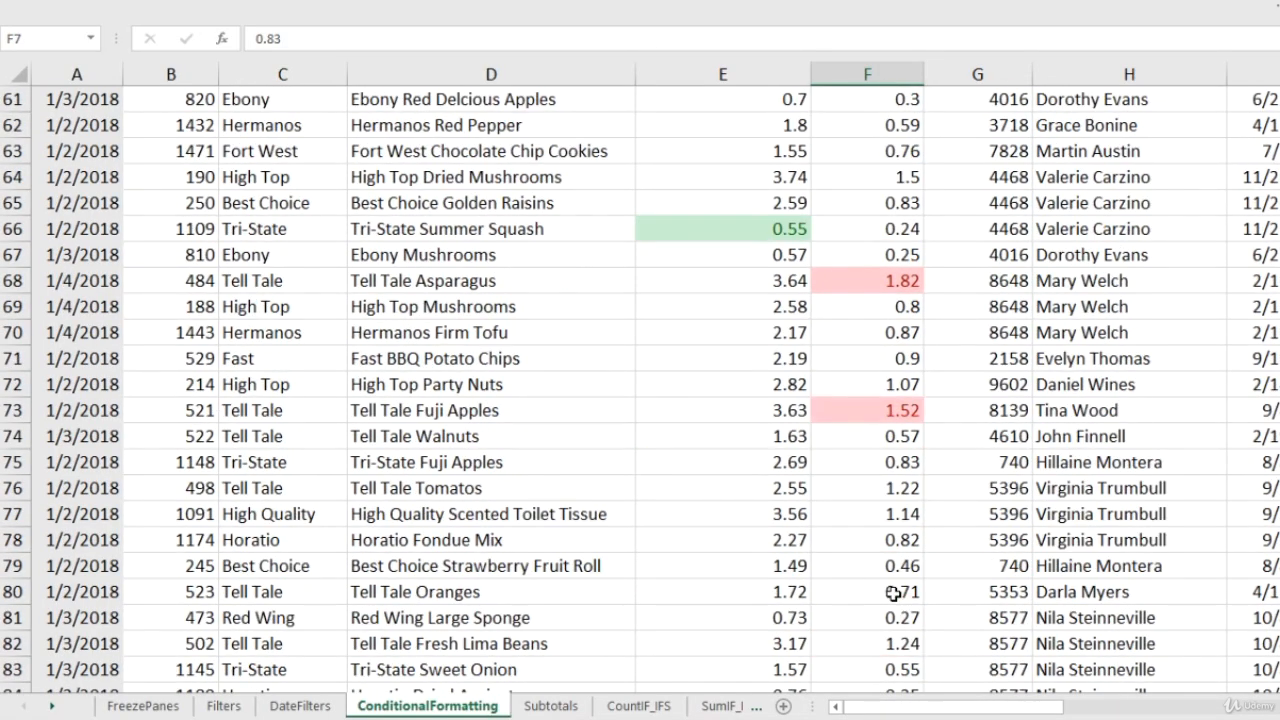
click(896, 545)
key(Up)
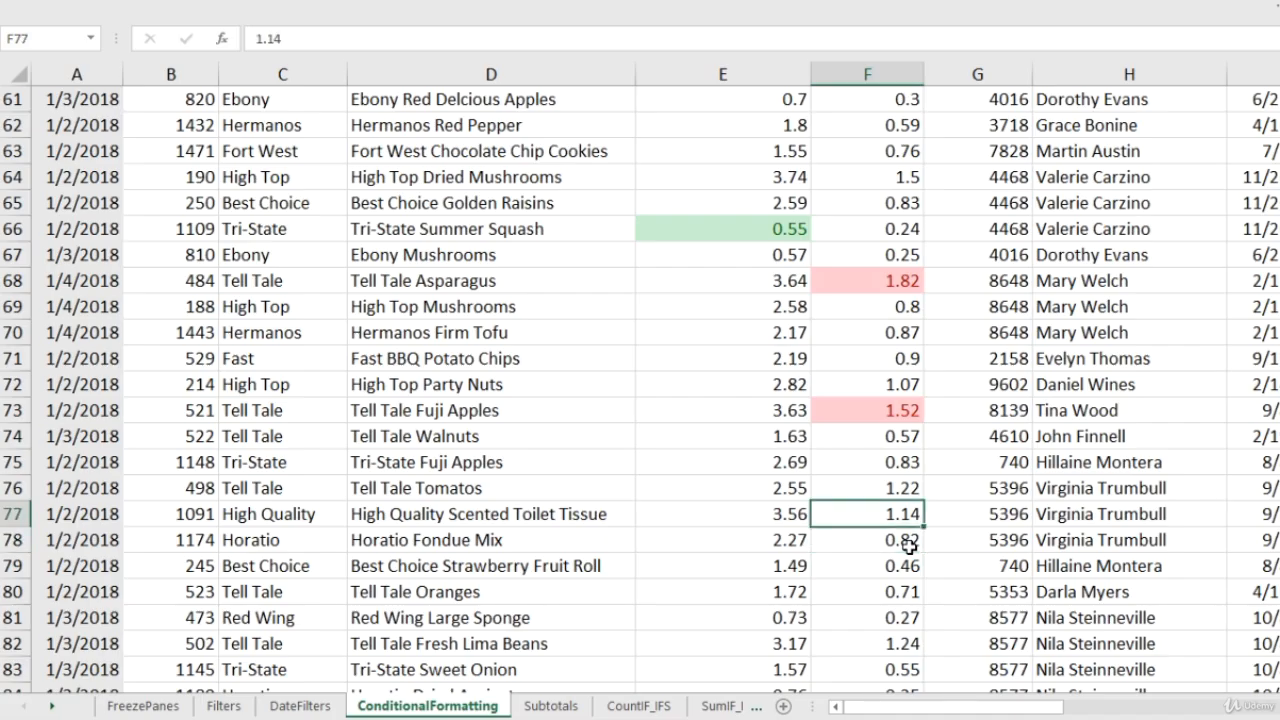
Clear the conditional formatting rules from the entire Product_retail_price and Product_cost columns.
key(ctrl+Up)
key(ctrl+Left)
key(Down)
key(Right)
key(Right)
key(Right)
key(Right)
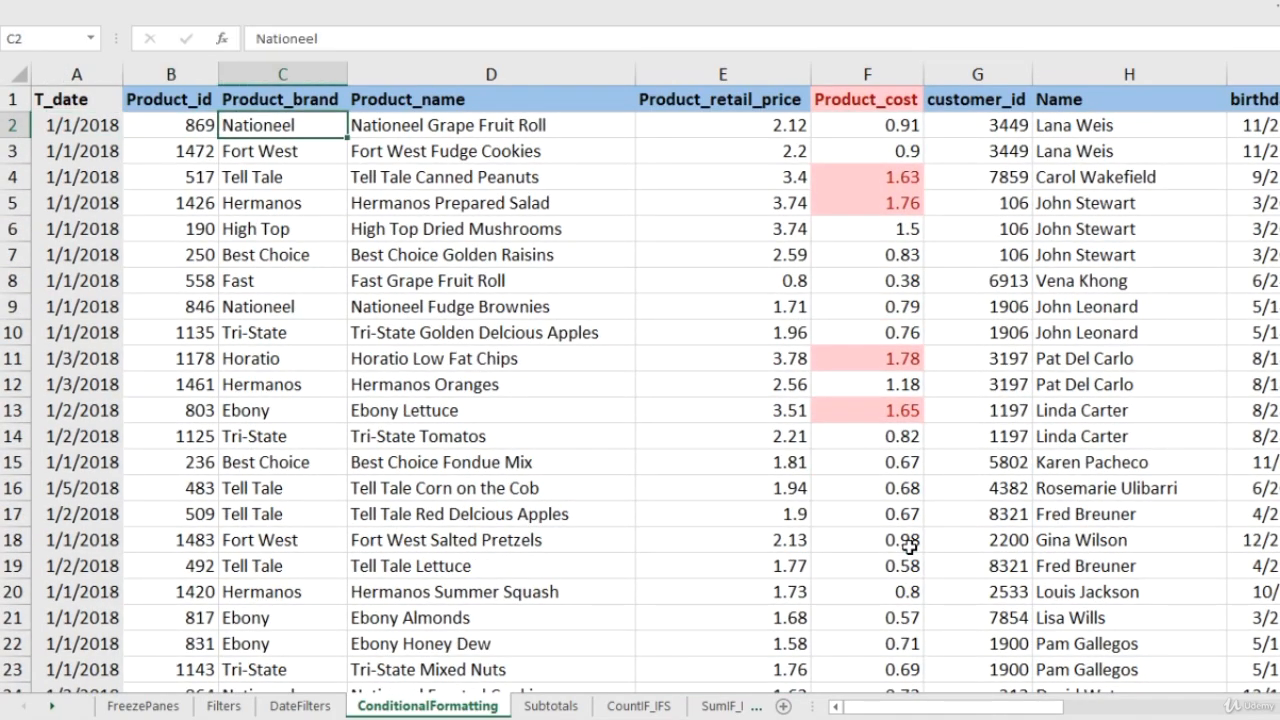
key(ctrl+shift+Down)
key(shift+Right)
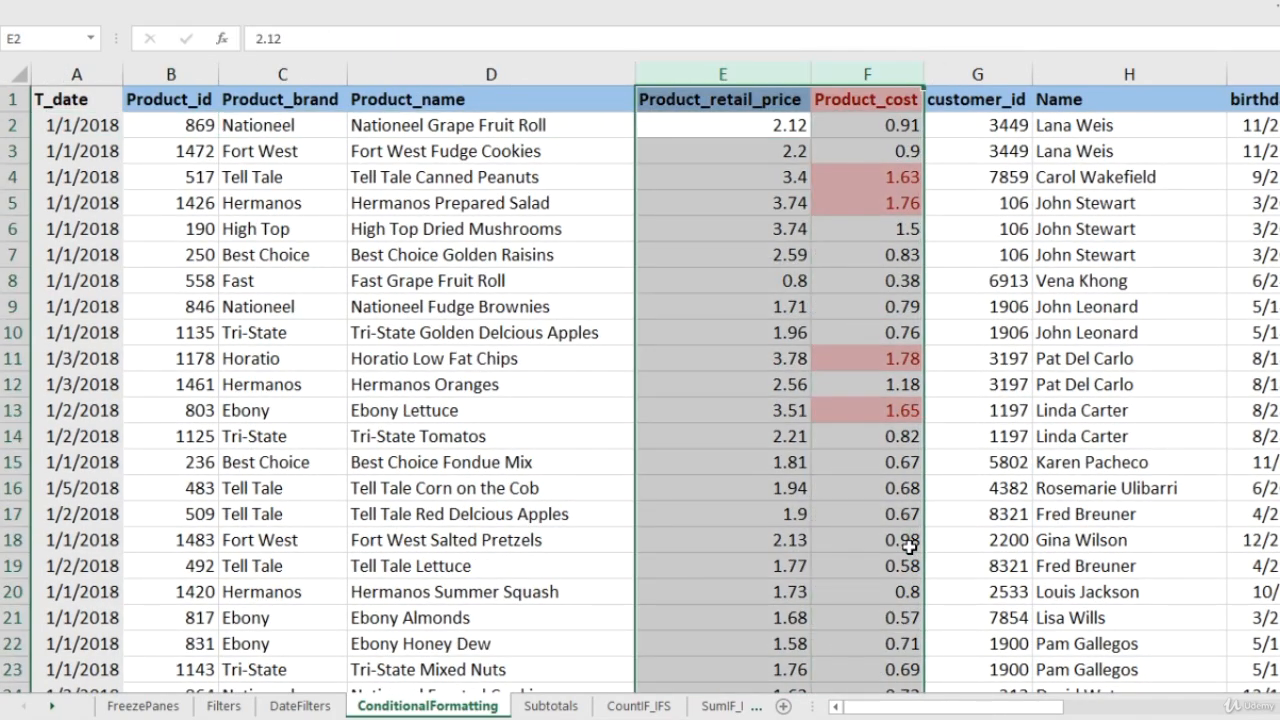
key(alt)
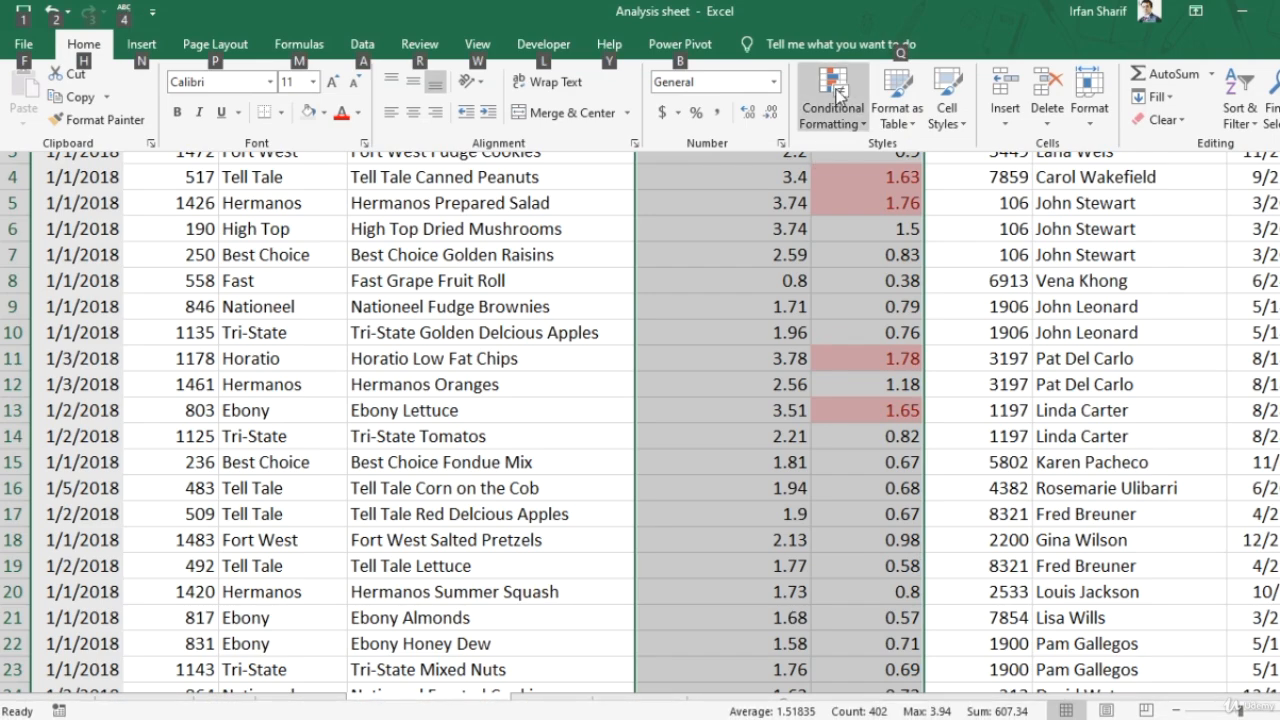
click(839, 93)
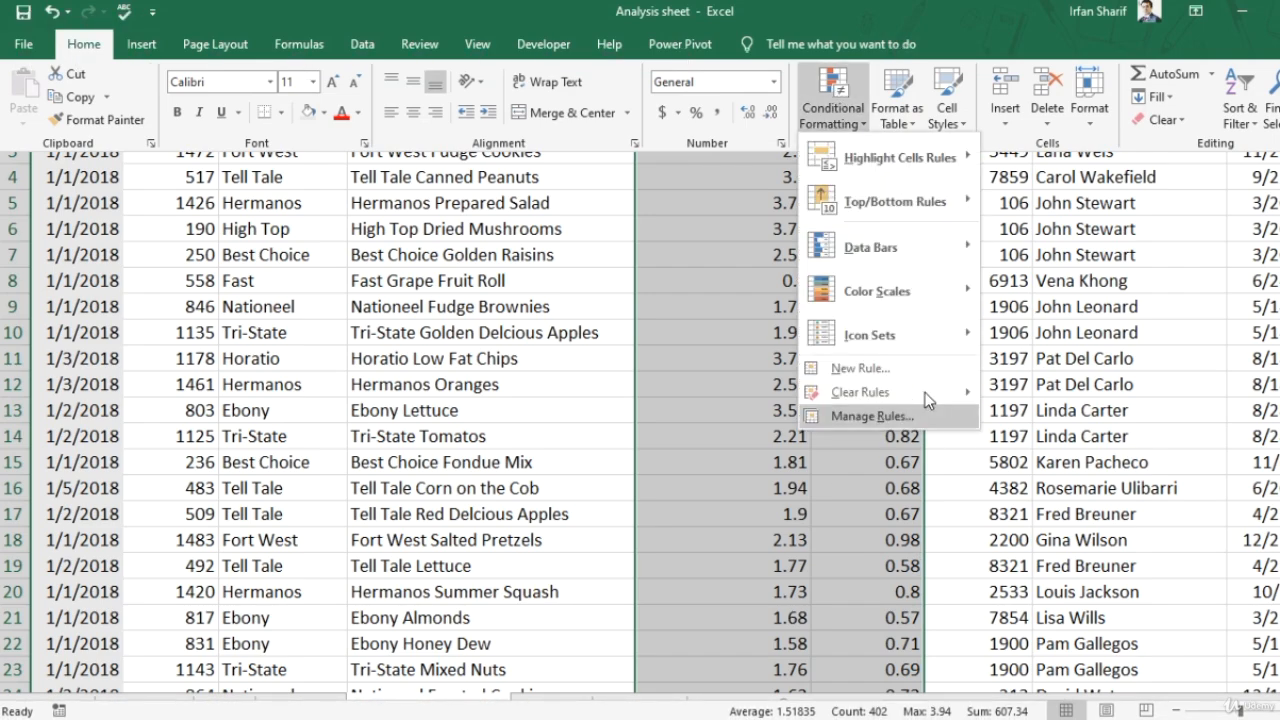
mouse_move(911, 390)
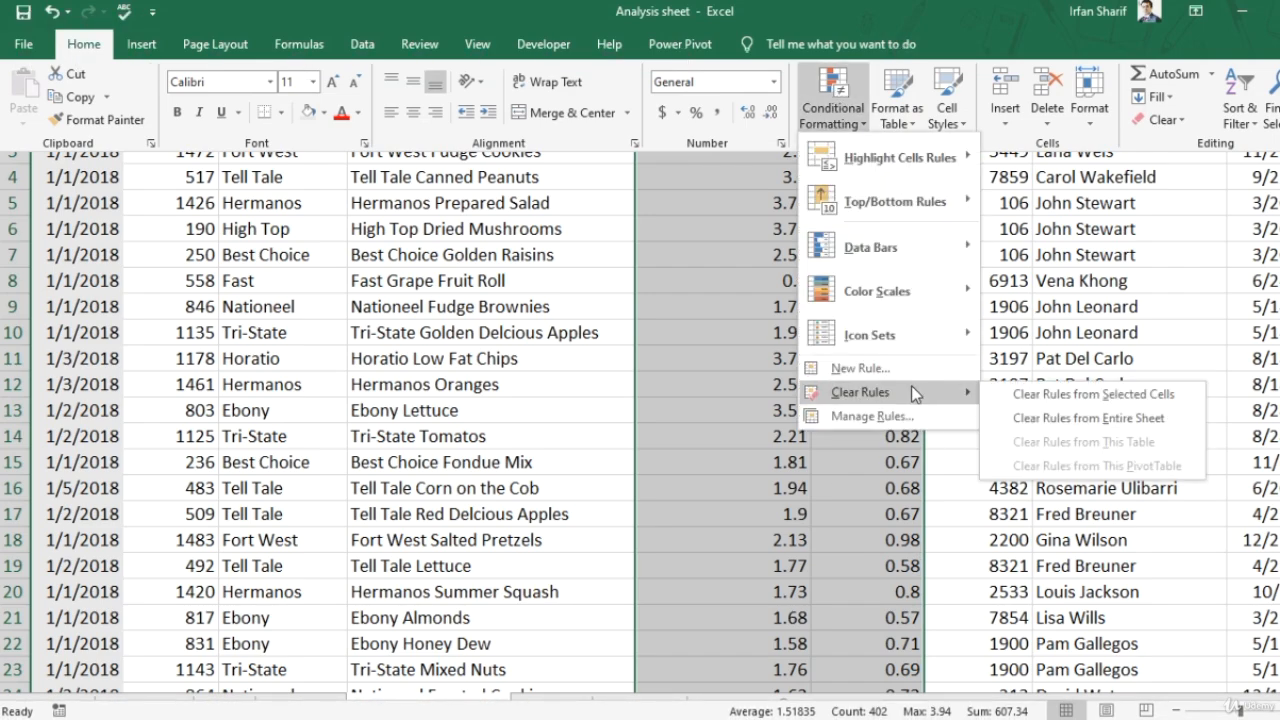
click(1090, 397)
drag(840, 409, 825, 393)
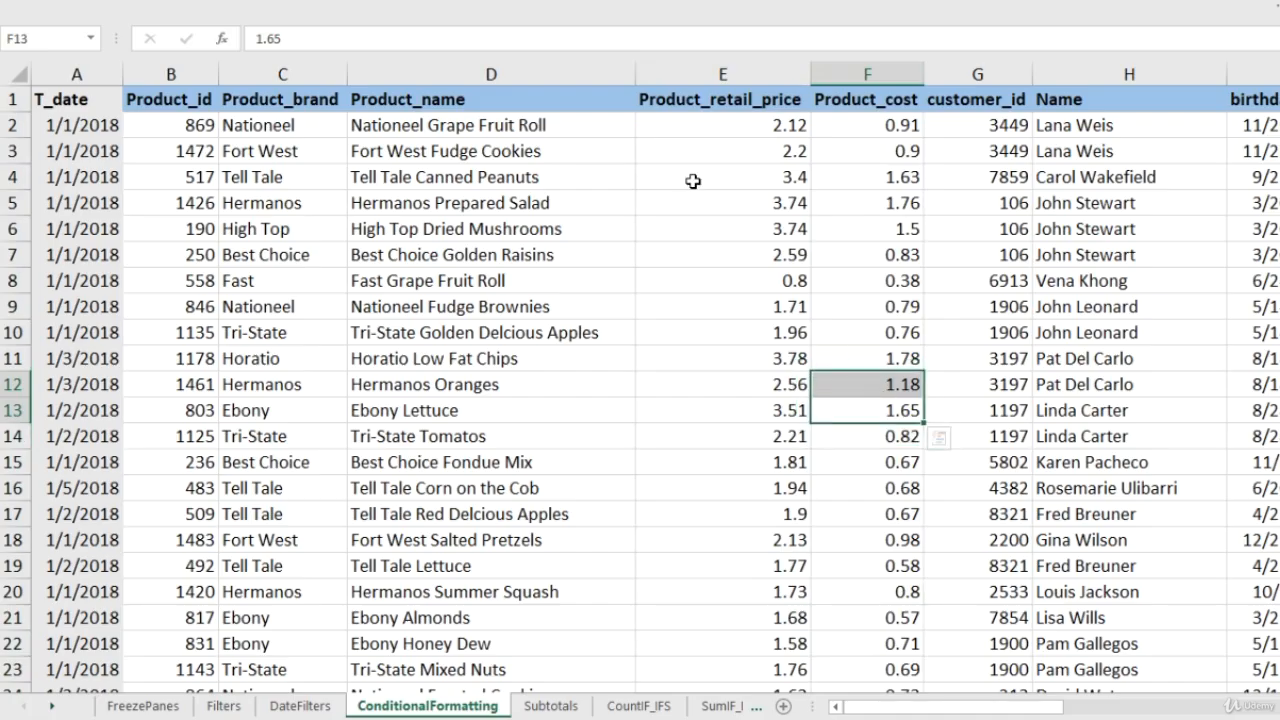
Apply blue gradient fill data bars to the entire Product_retail_price column.
click(690, 158)
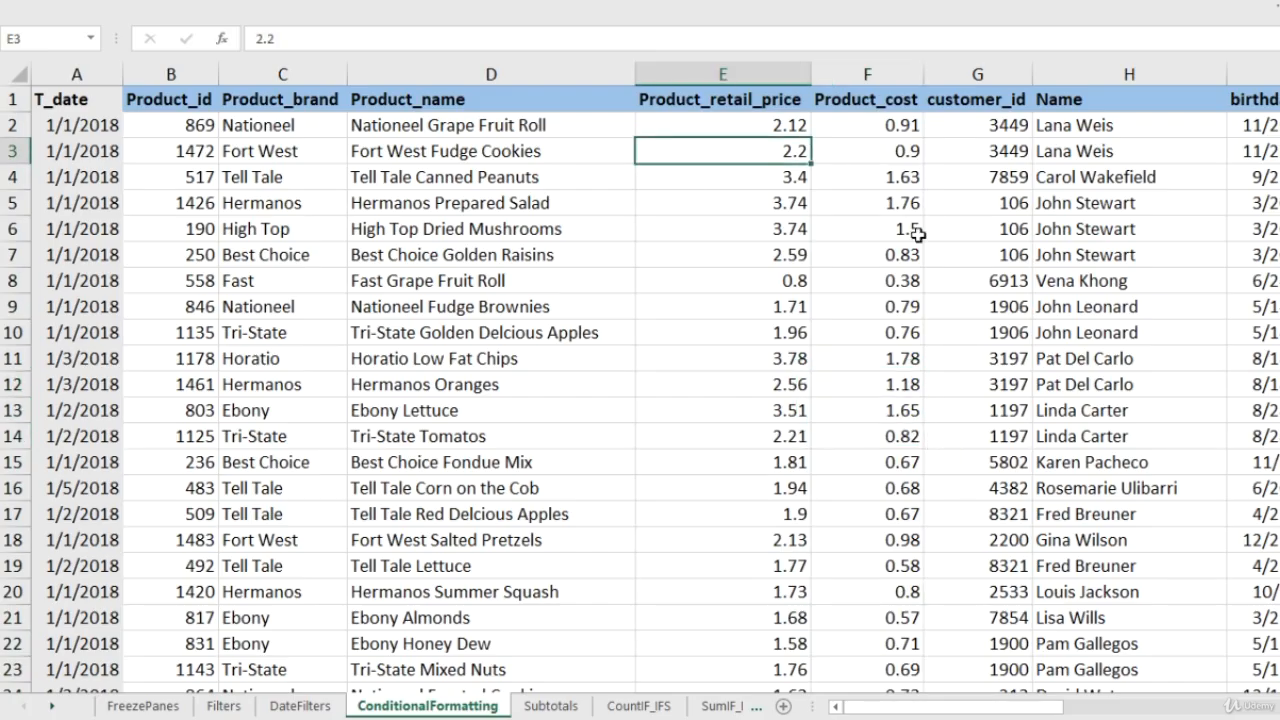
key(ctrl+space)
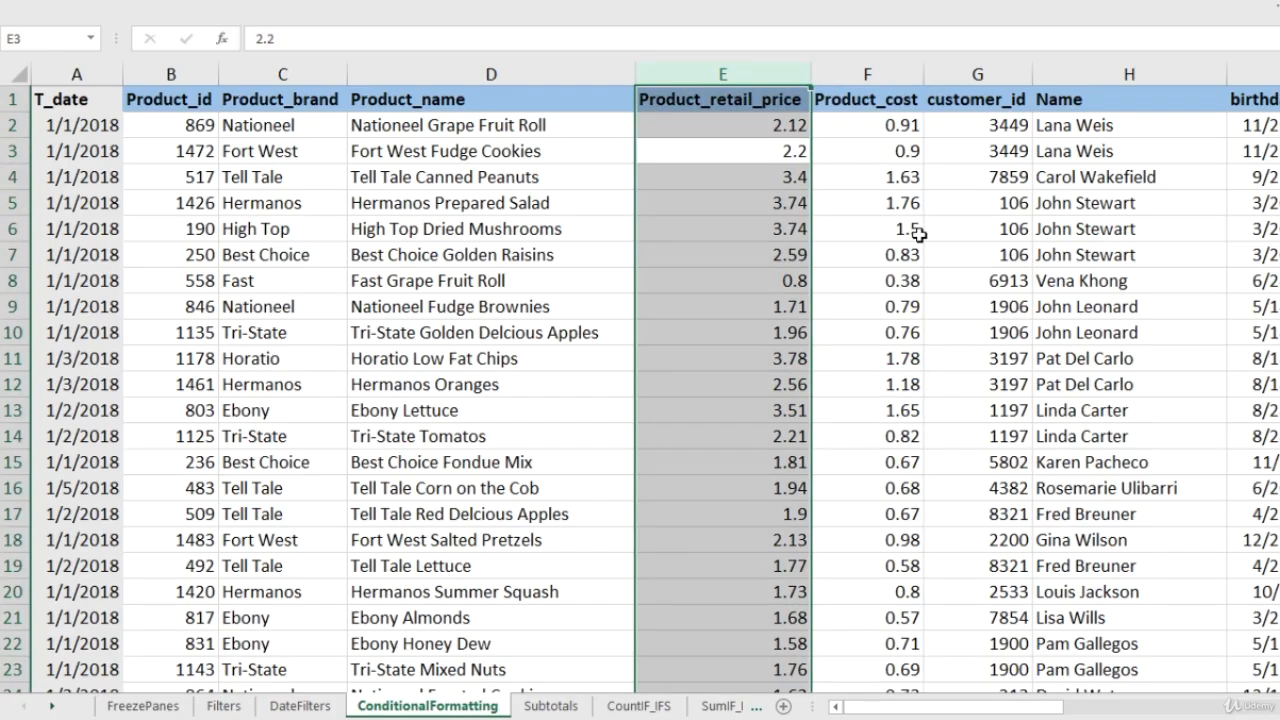
click(851, 14)
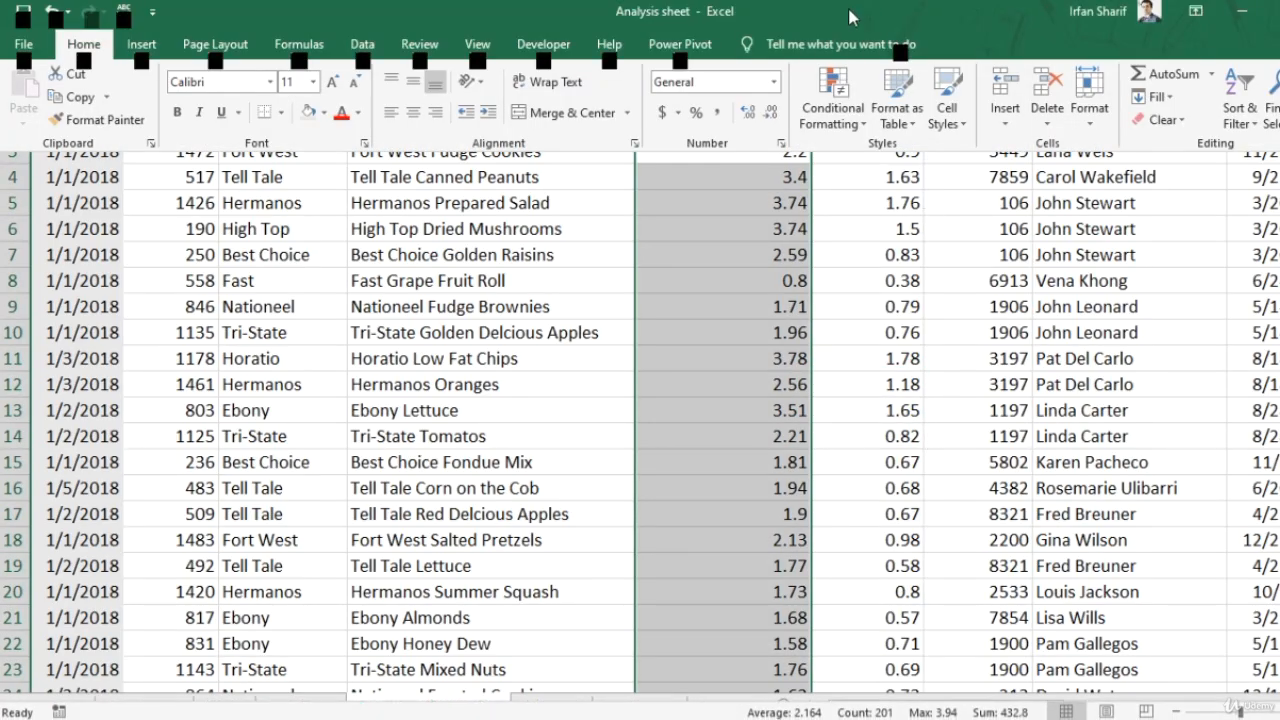
click(857, 124)
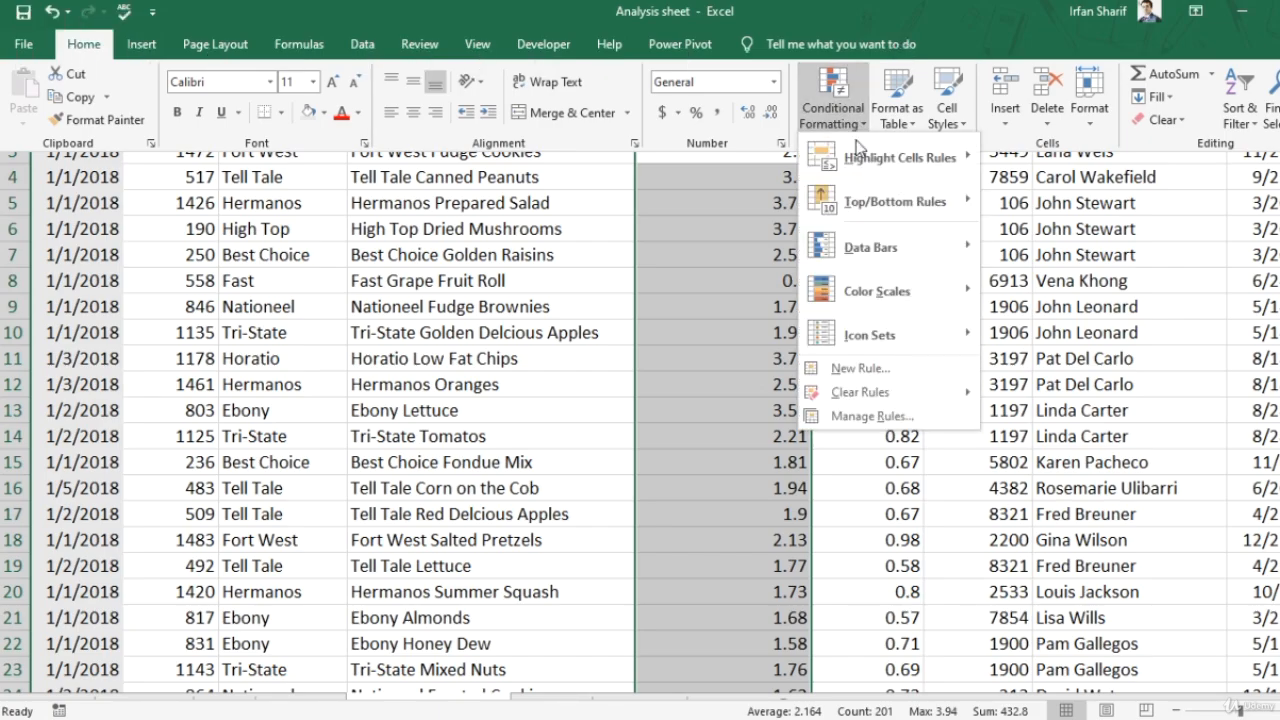
mouse_move(881, 252)
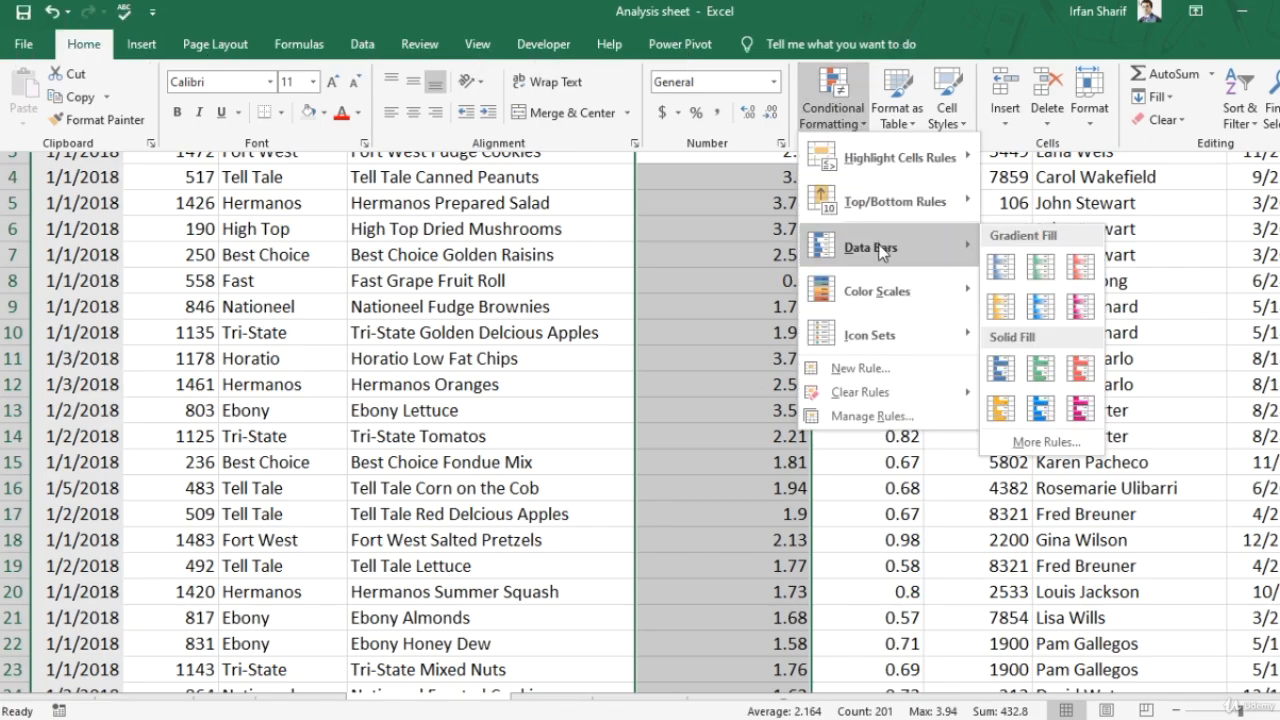
click(998, 266)
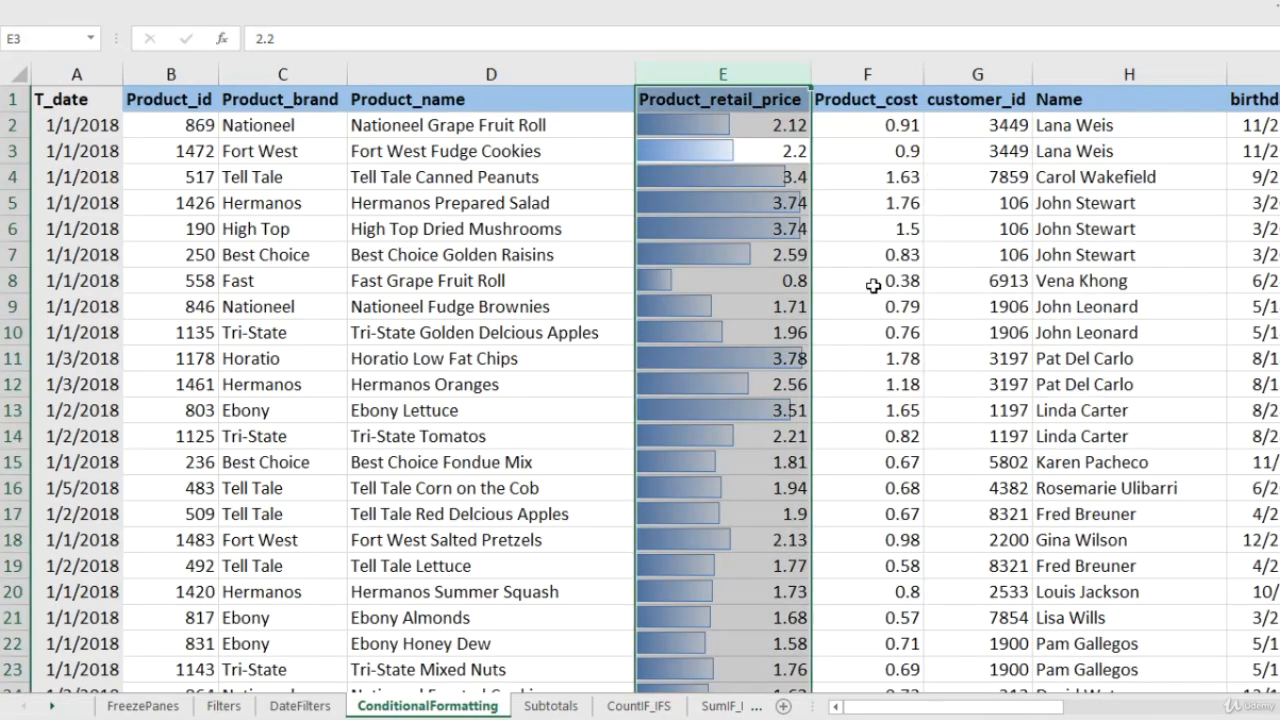
click(660, 310)
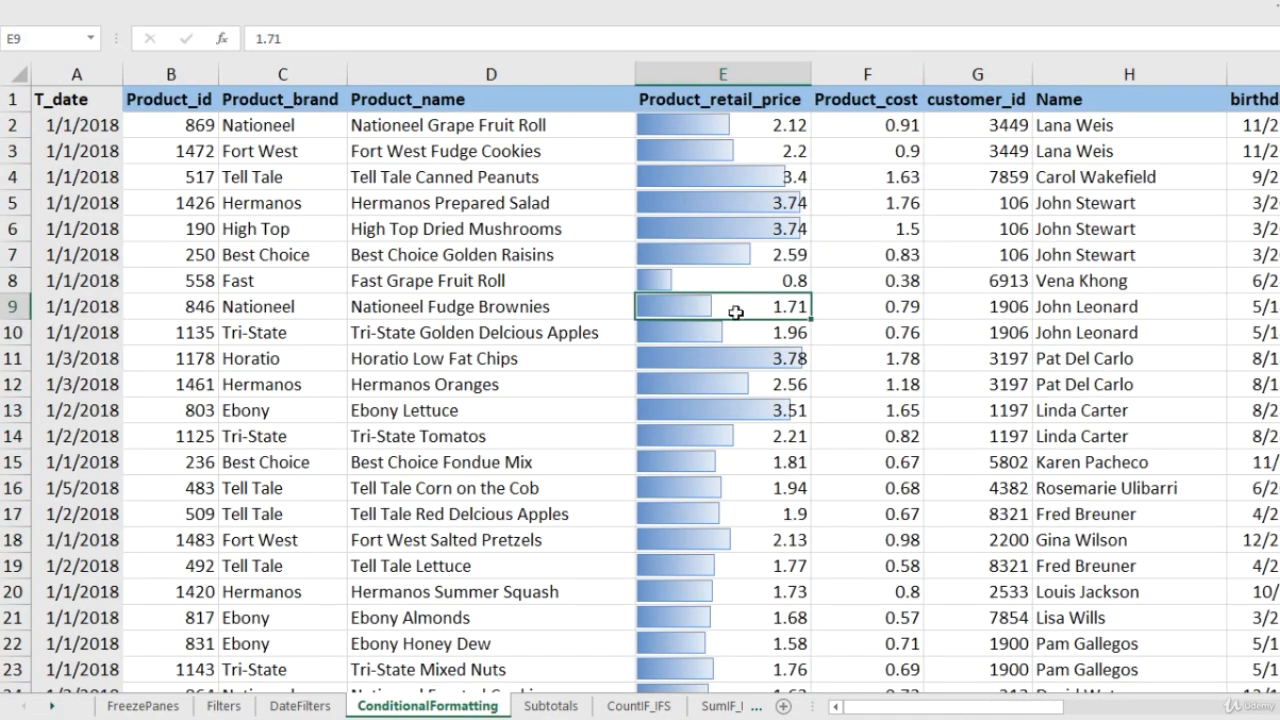
Examine how the data bar lengths compare with the values down the Product_retail_price column.
scroll(738, 330, down, 2)
scroll(739, 358, down, 5)
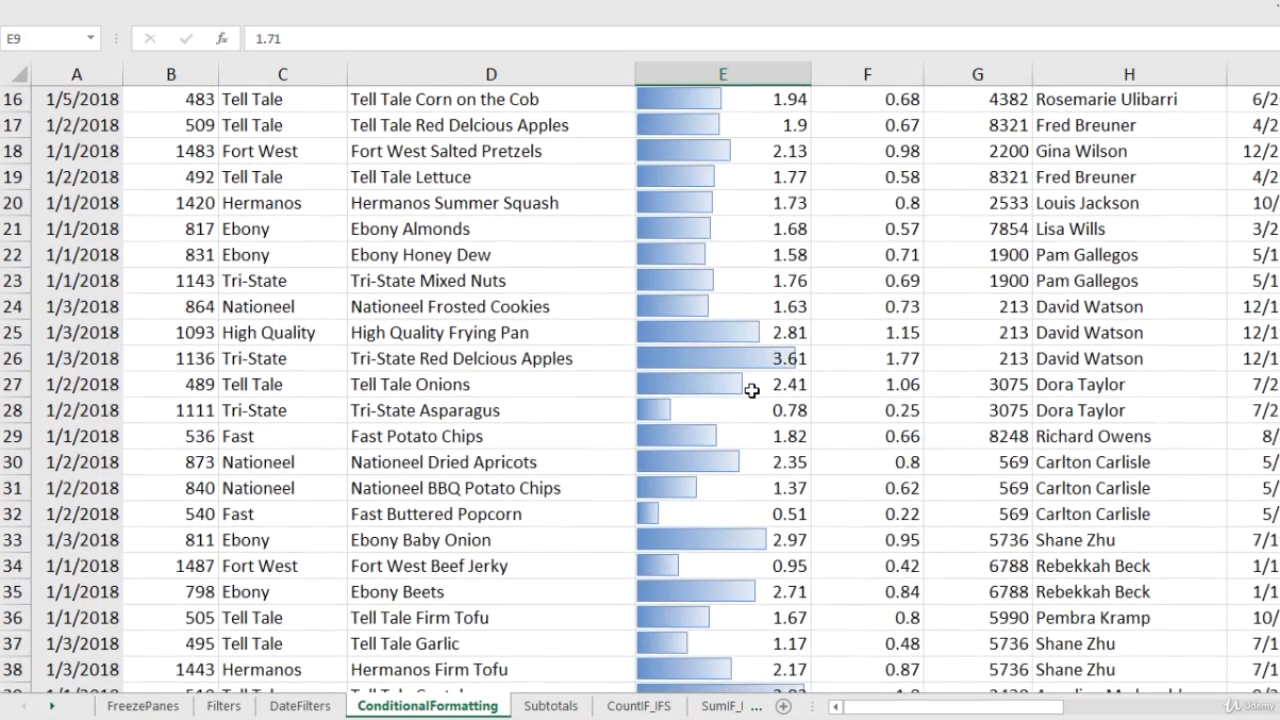
scroll(751, 396, down, 5)
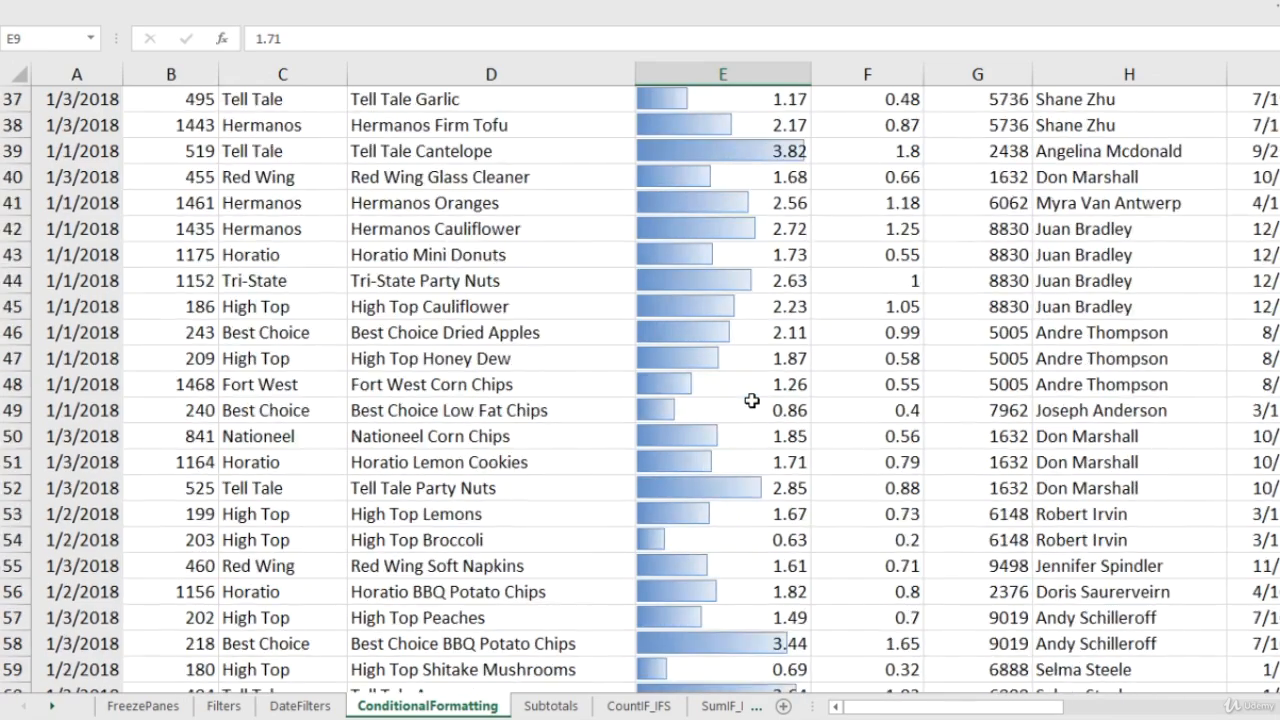
scroll(745, 370, down, 4)
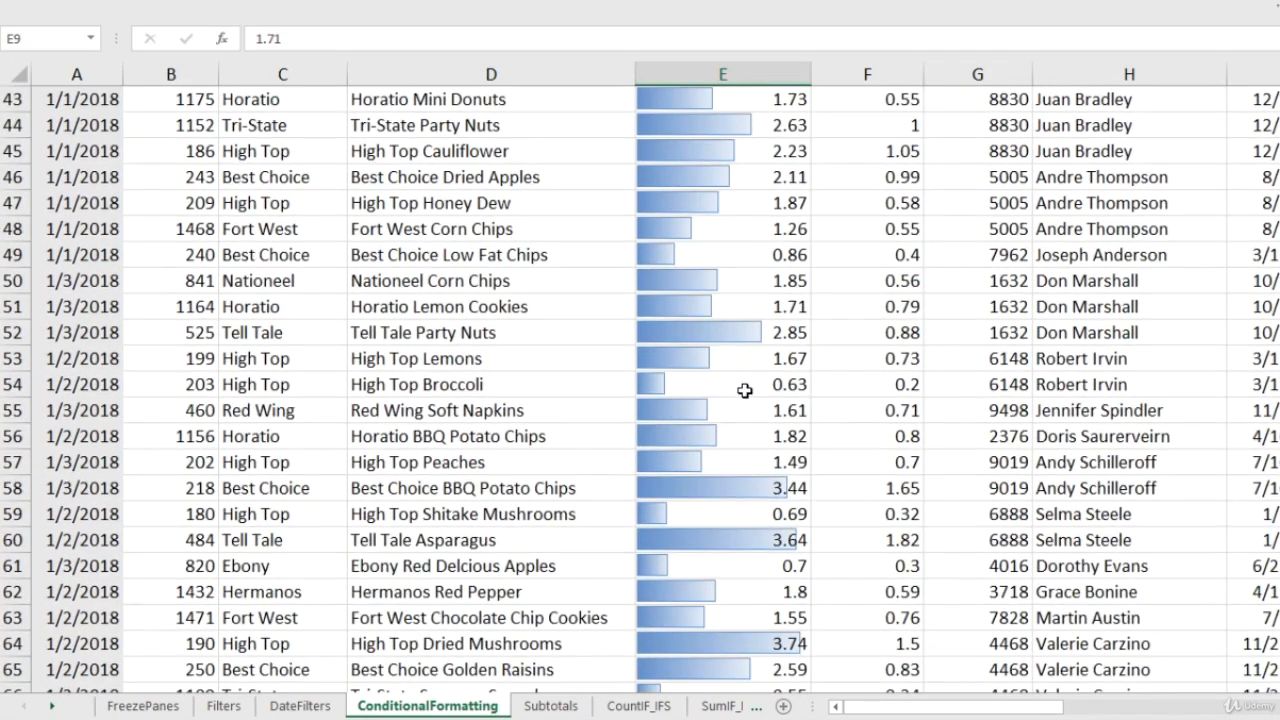
scroll(745, 390, down, 5)
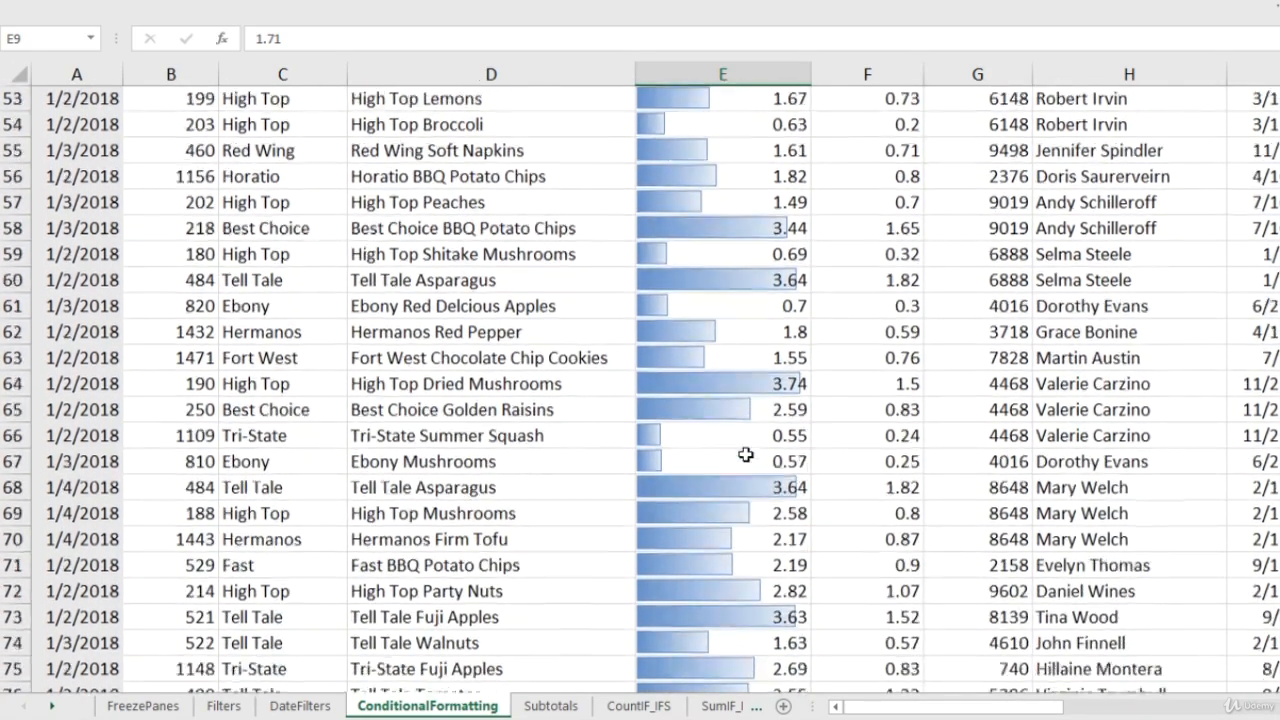
scroll(745, 456, down, 2)
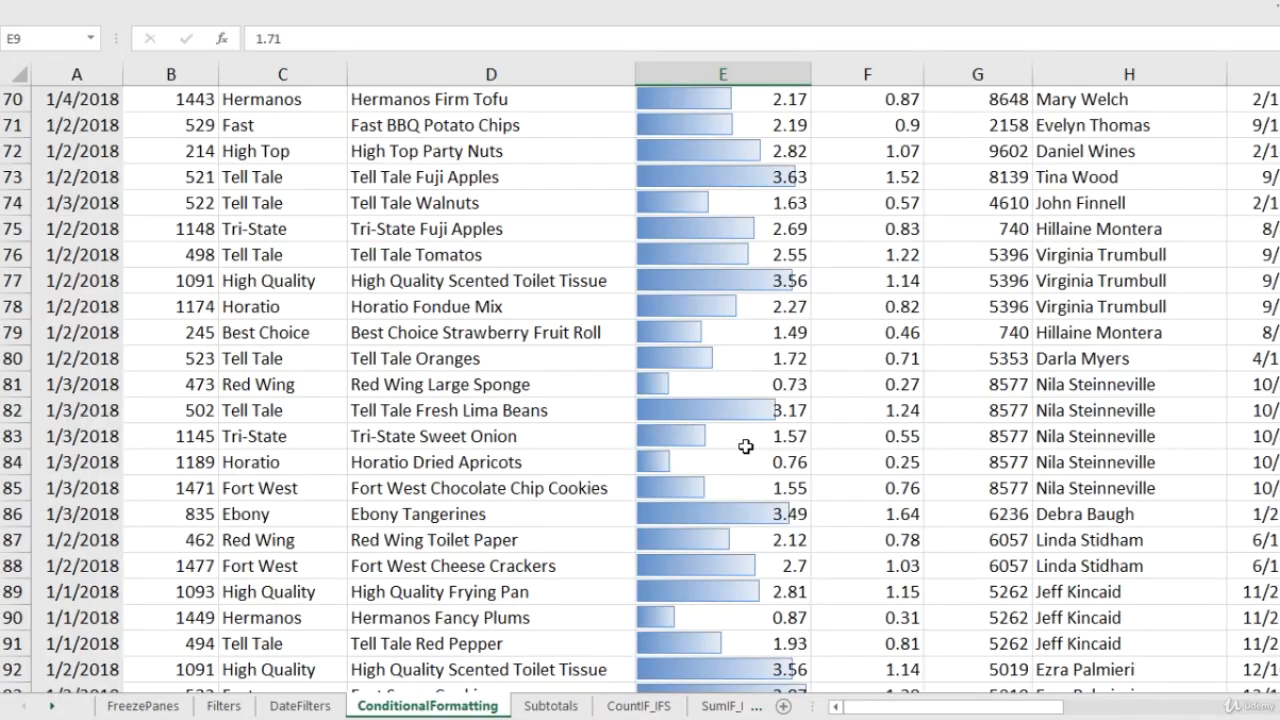
scroll(745, 450, down, 8)
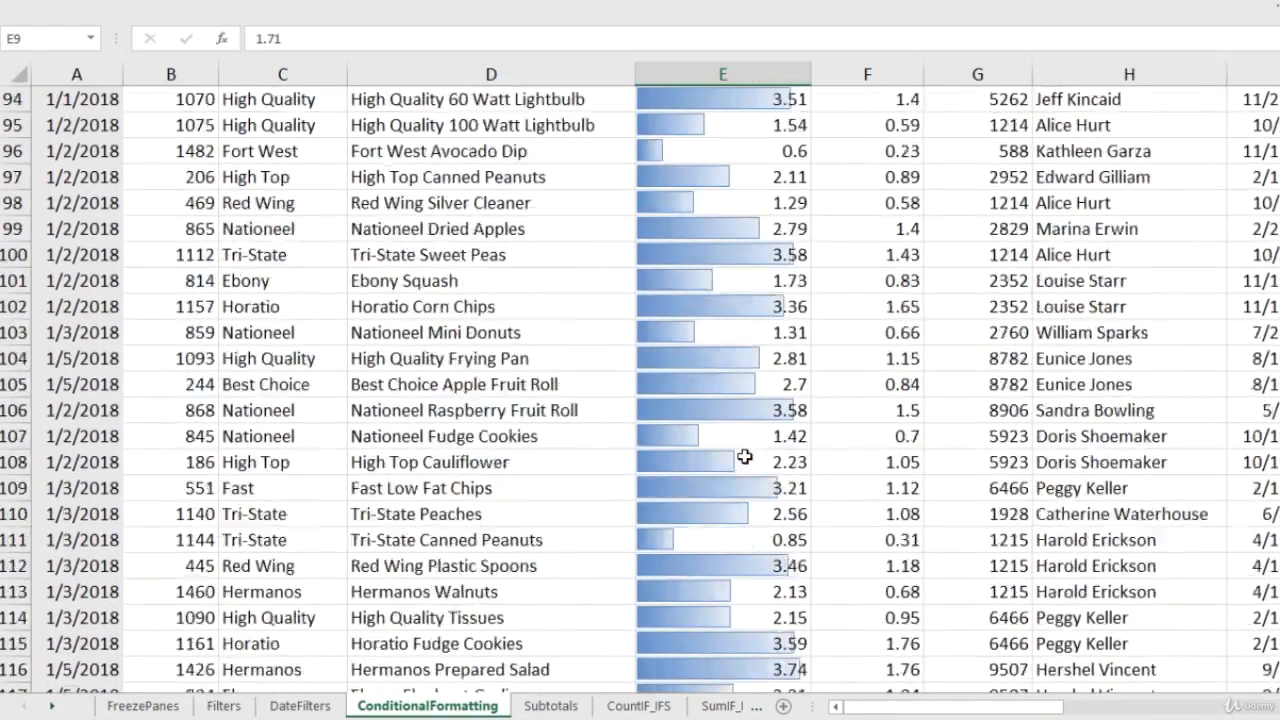
scroll(745, 456, down, 4)
scroll(745, 456, up, 15)
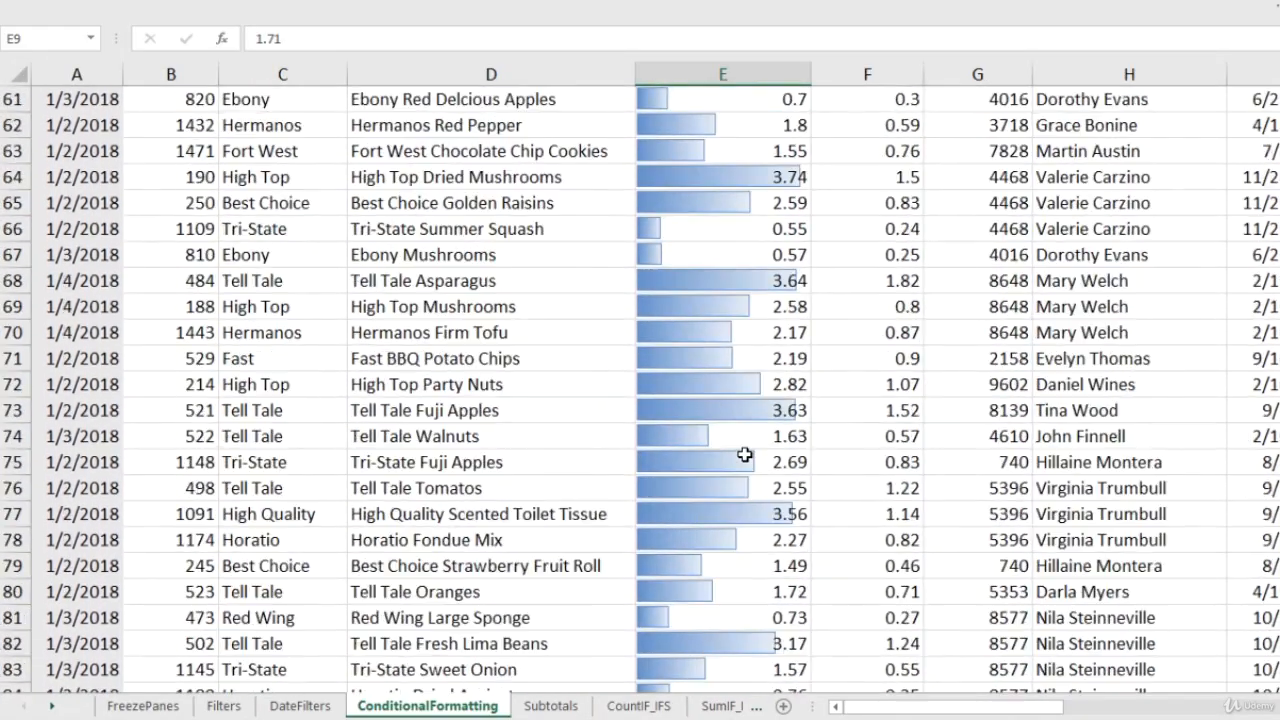
Add a green-yellow-red colour scale to the Product_retail_price column, from the header down to the last value.
scroll(745, 456, up, 16)
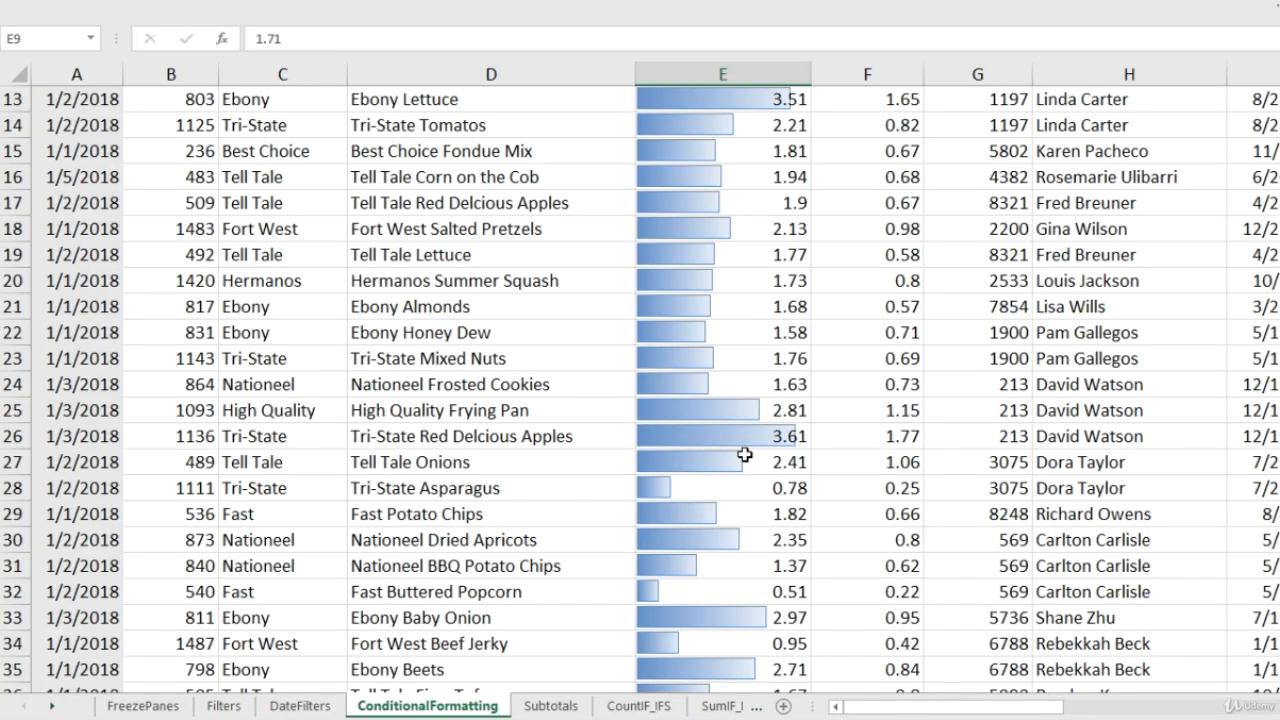
key(ctrl+Up)
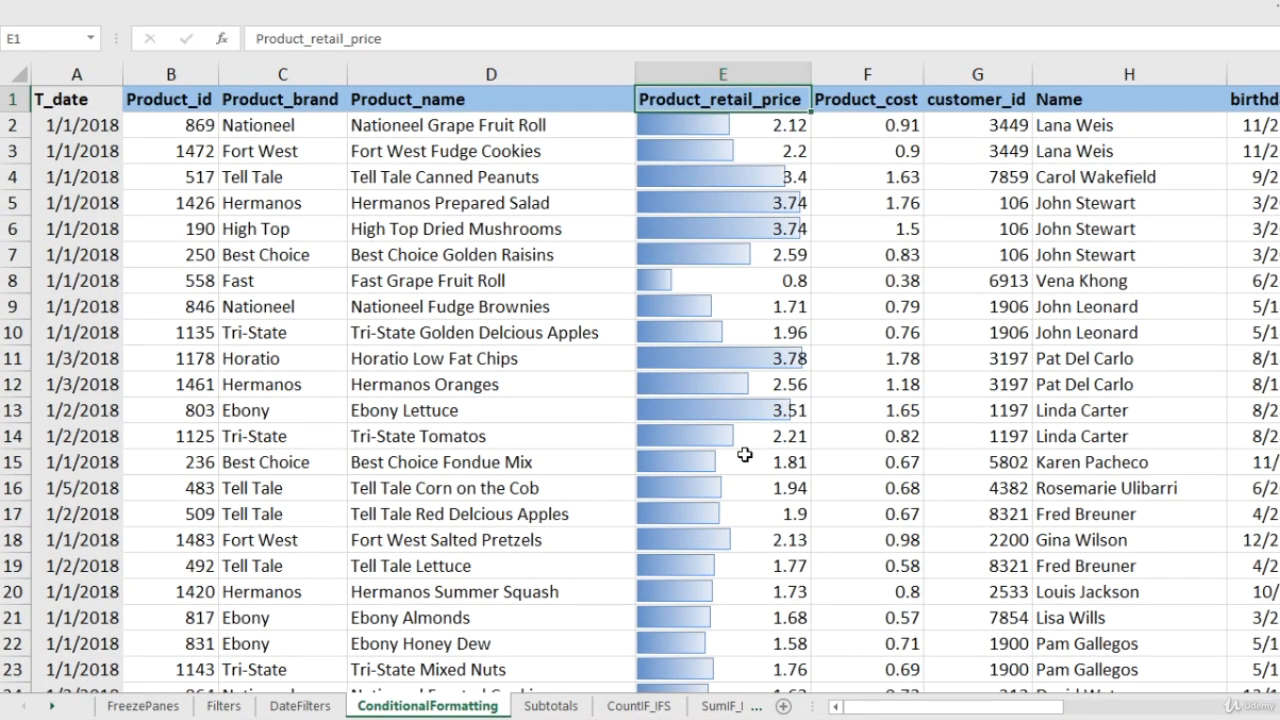
key(ctrl+shift+Down)
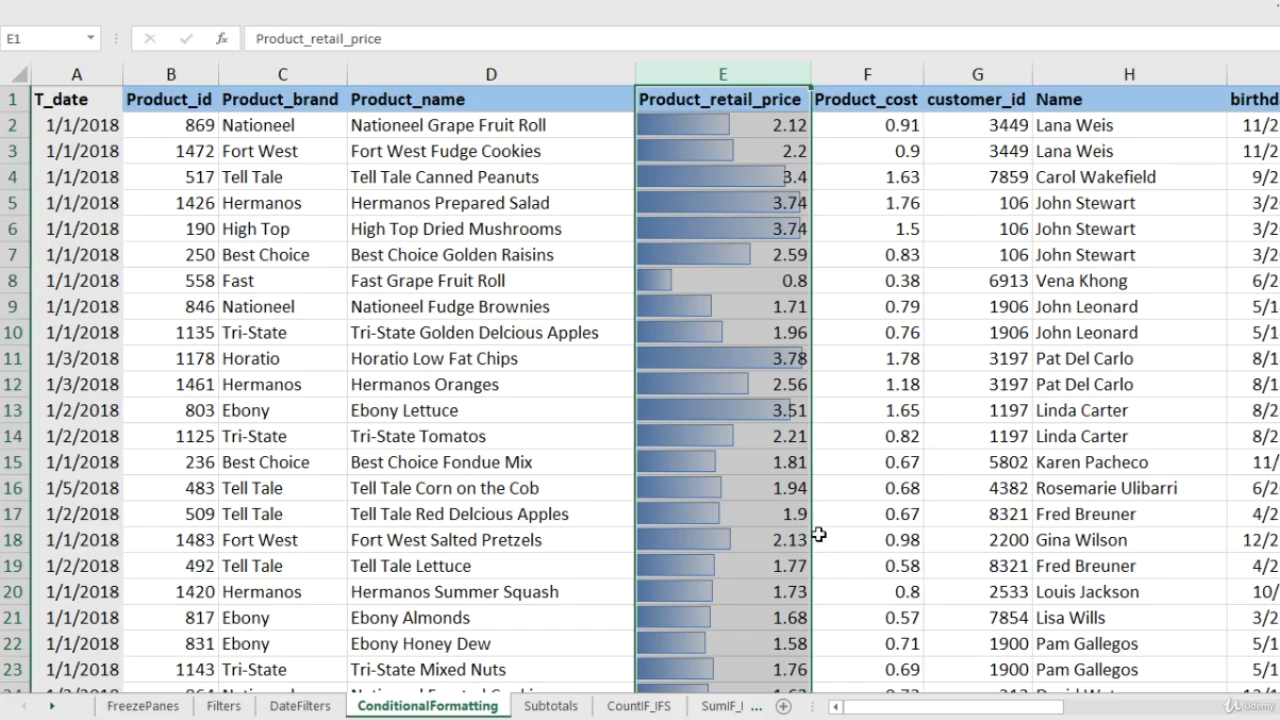
click(833, 108)
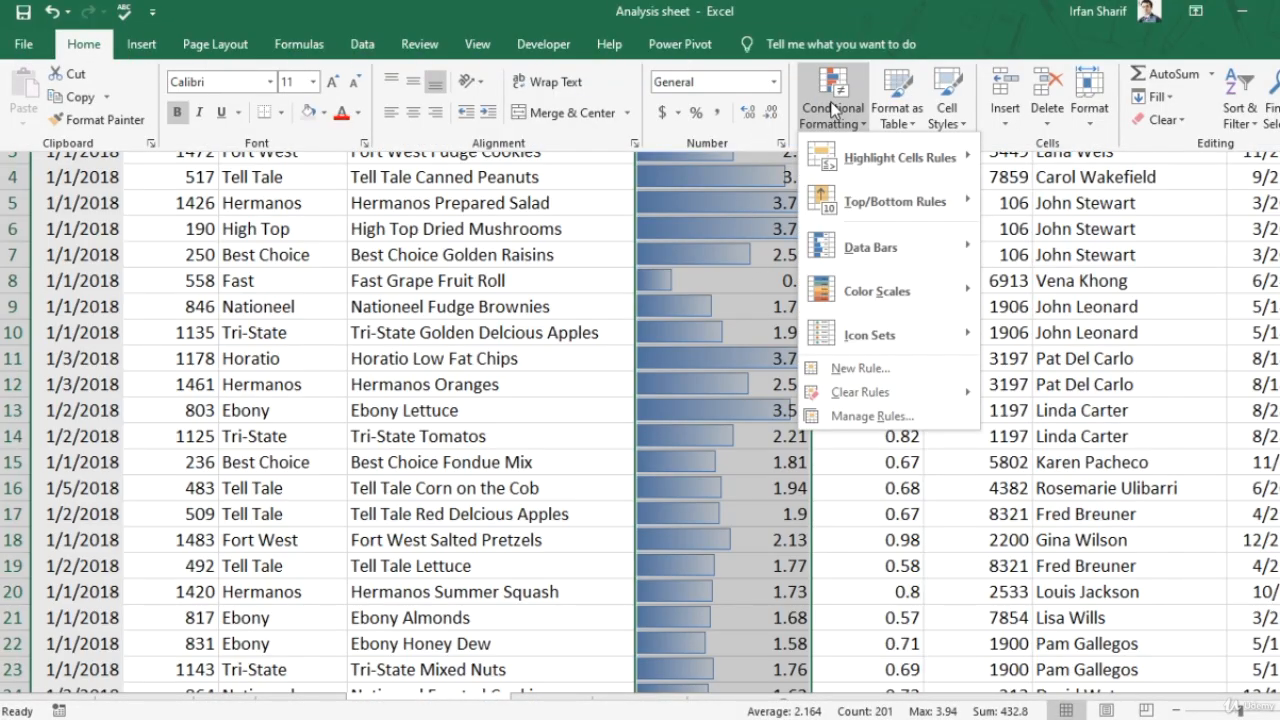
mouse_move(908, 300)
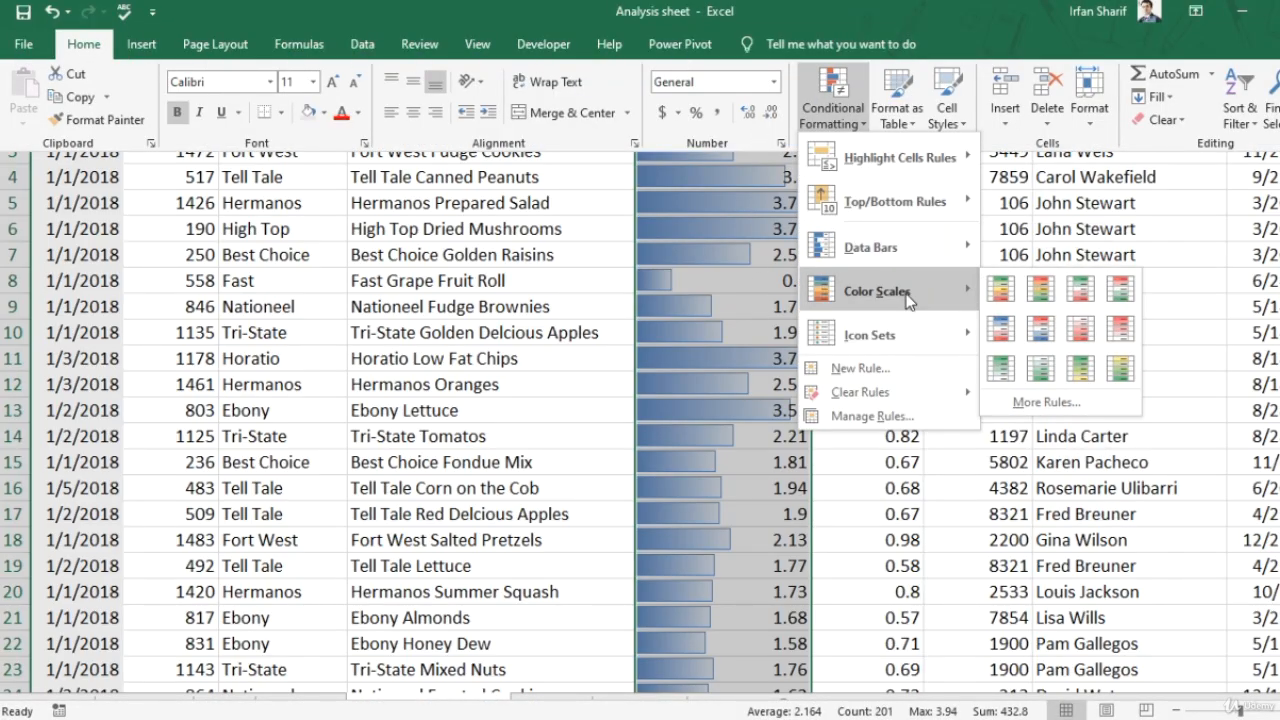
click(1000, 288)
click(757, 306)
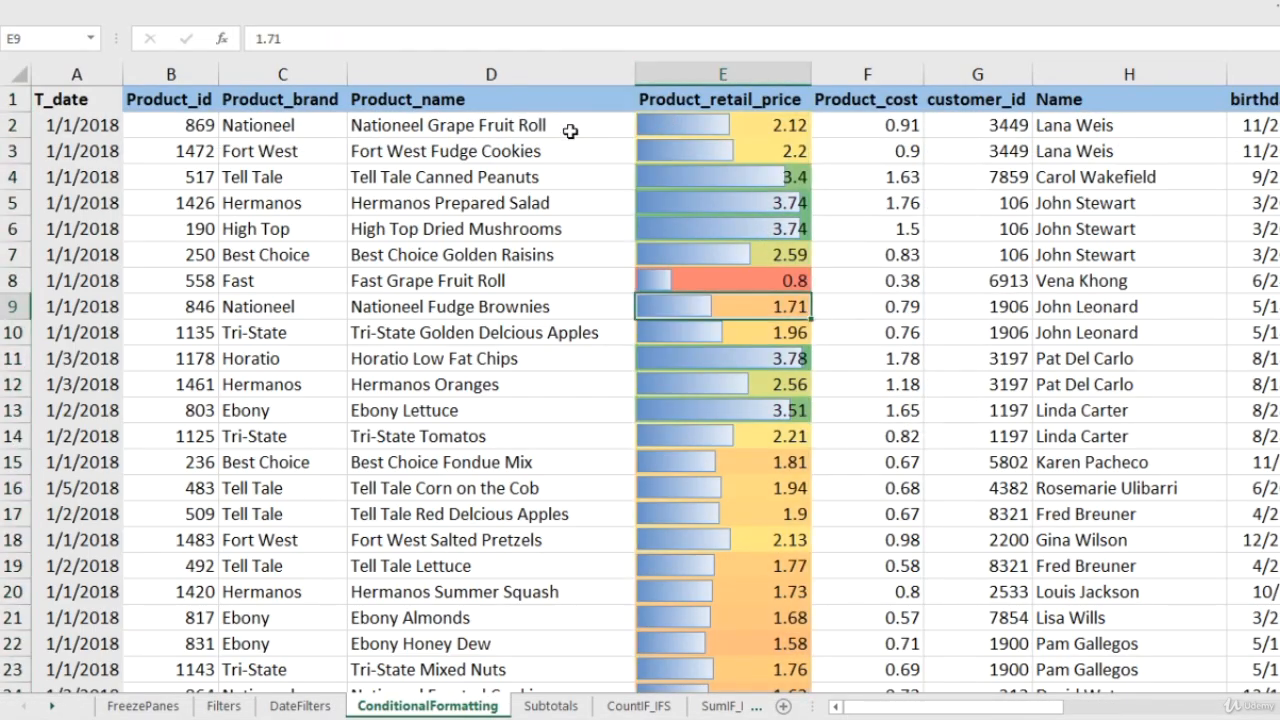
Clear the data bar and colour scale rules from the entire Product_retail_price column.
click(777, 279)
key(ctrl+space)
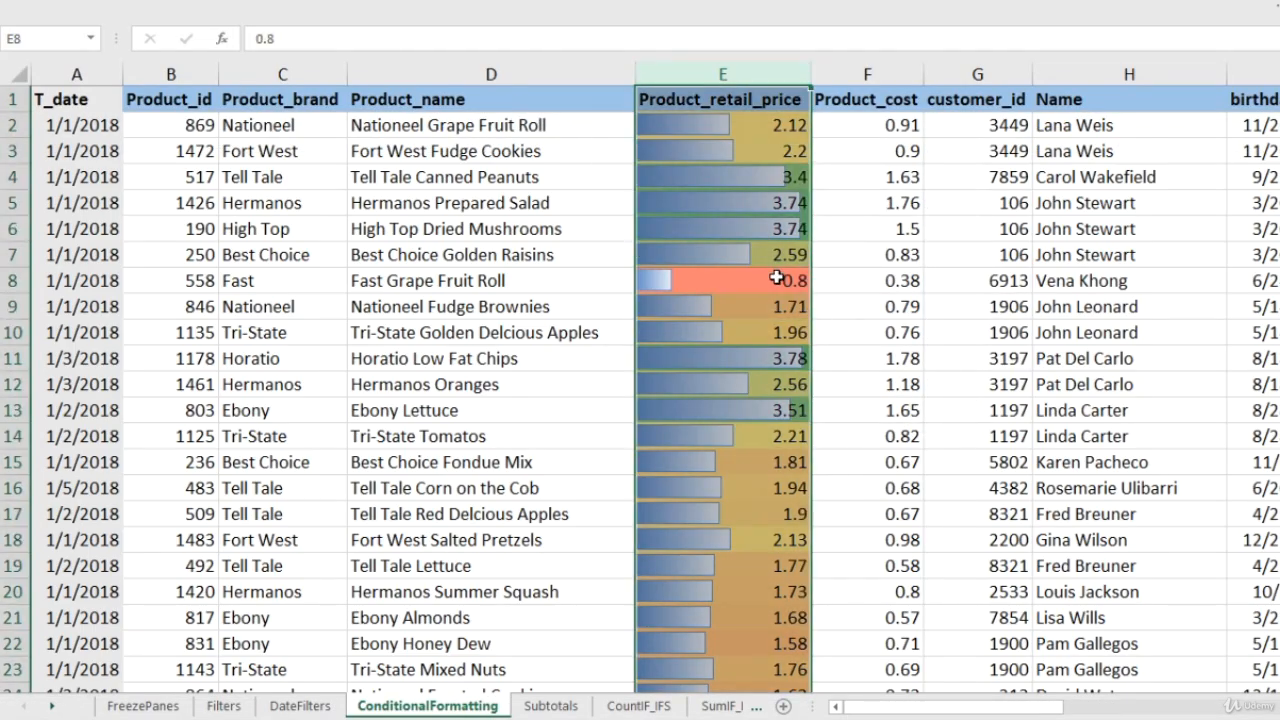
click(84, 44)
click(833, 110)
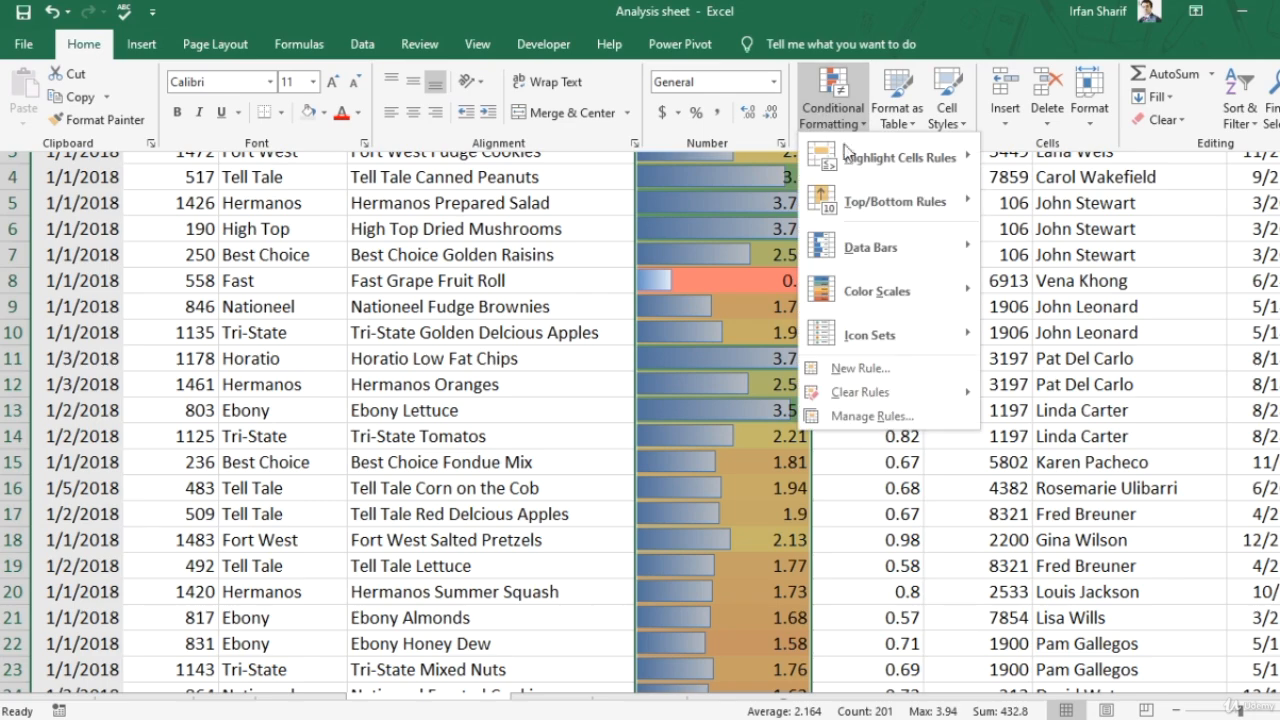
mouse_move(865, 397)
click(1082, 393)
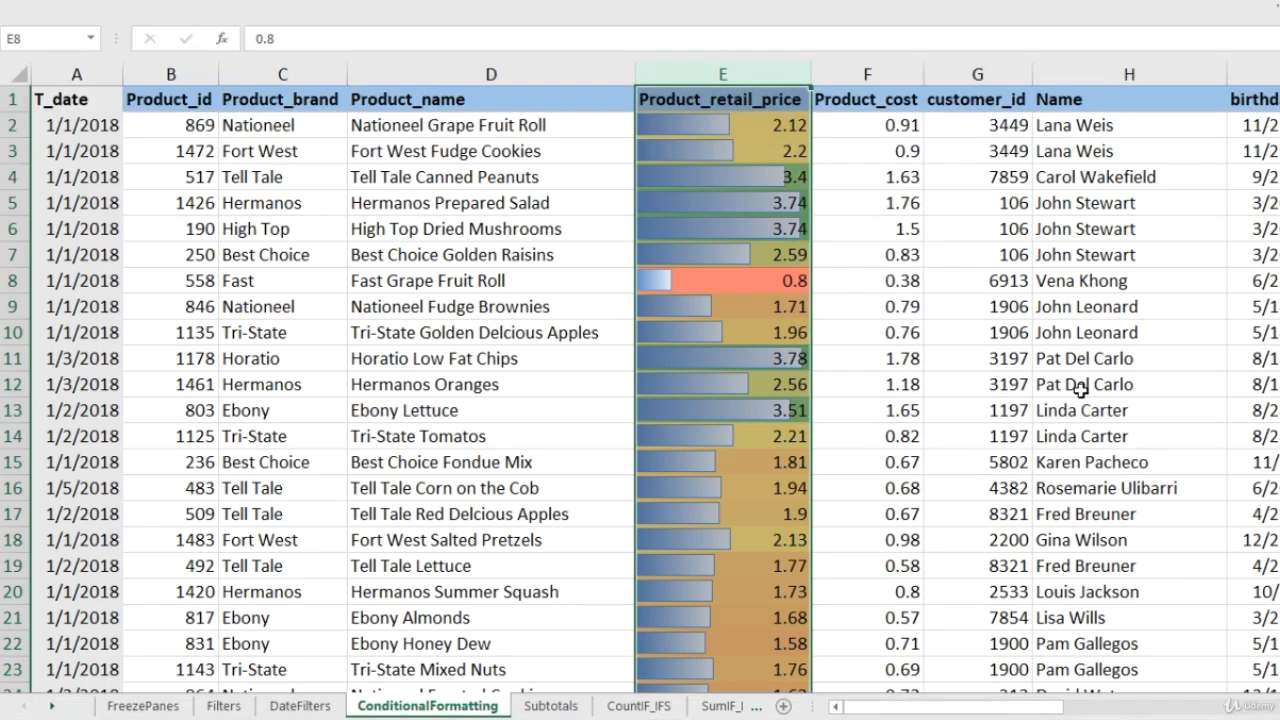
Apply the Red - White - Green colour scale to the entire Product_retail_price column.
click(795, 141)
key(ctrl+space)
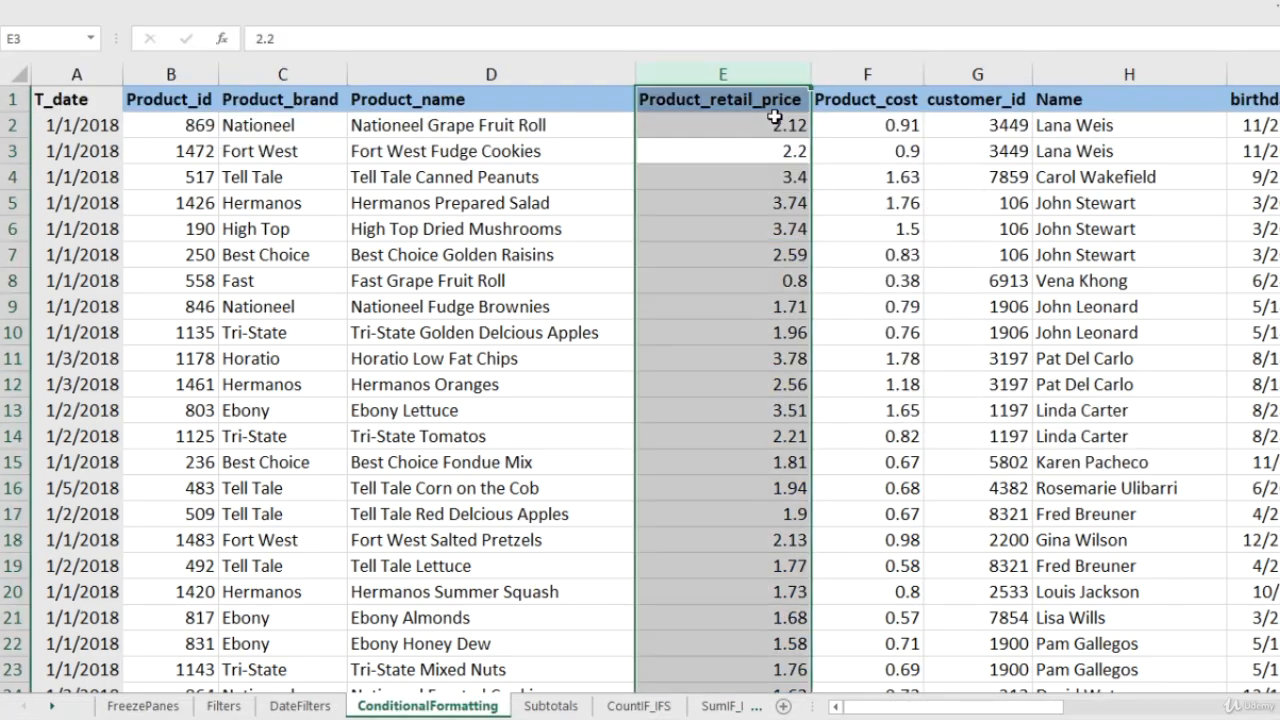
click(800, 12)
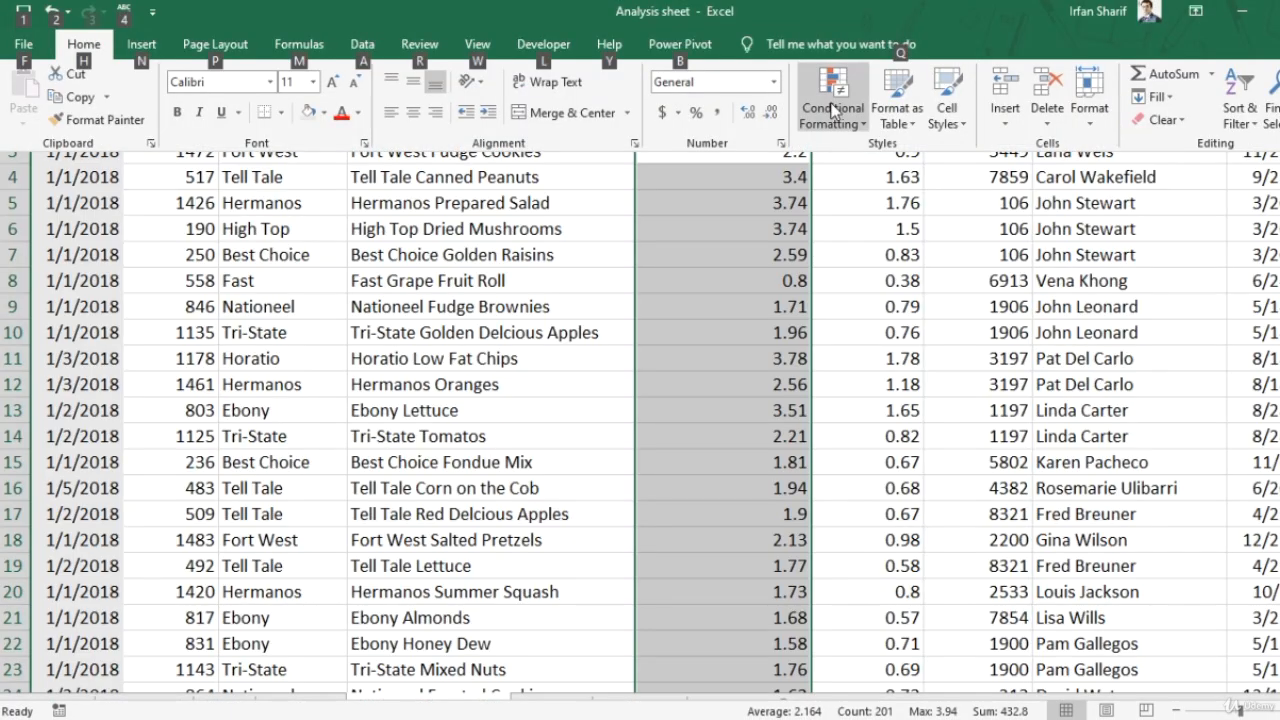
click(833, 110)
mouse_move(897, 298)
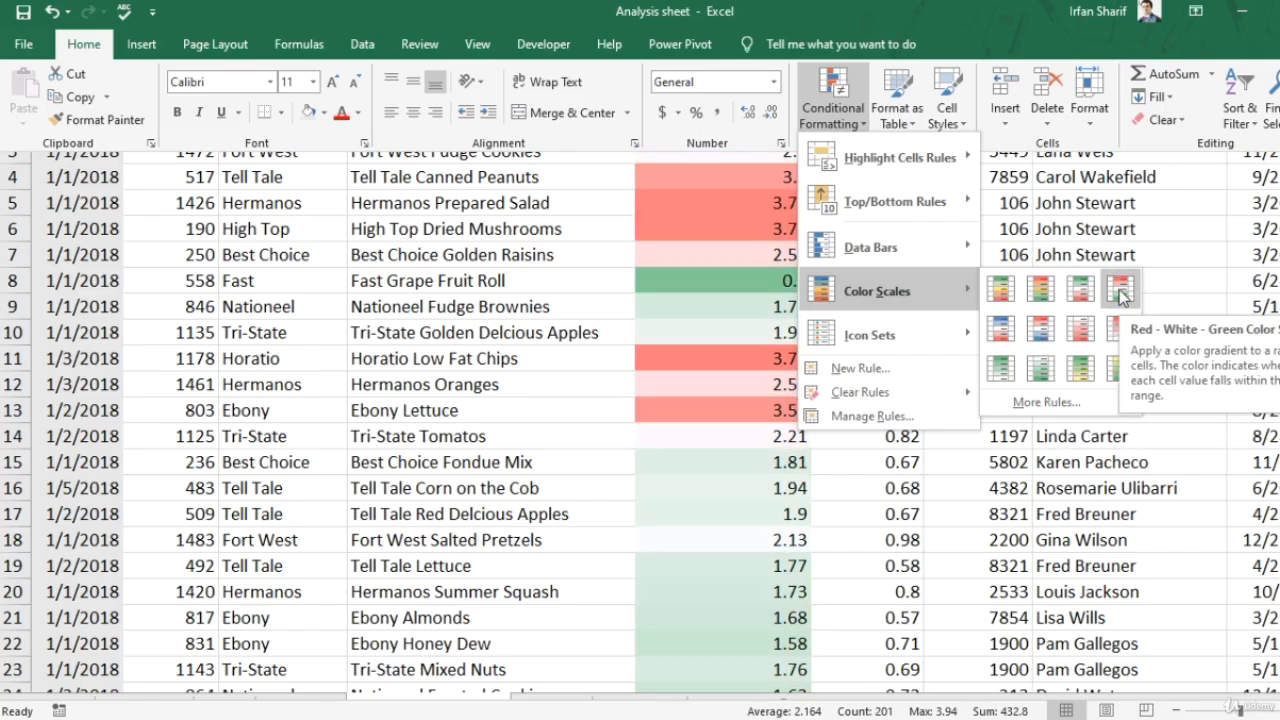
click(1120, 293)
click(752, 311)
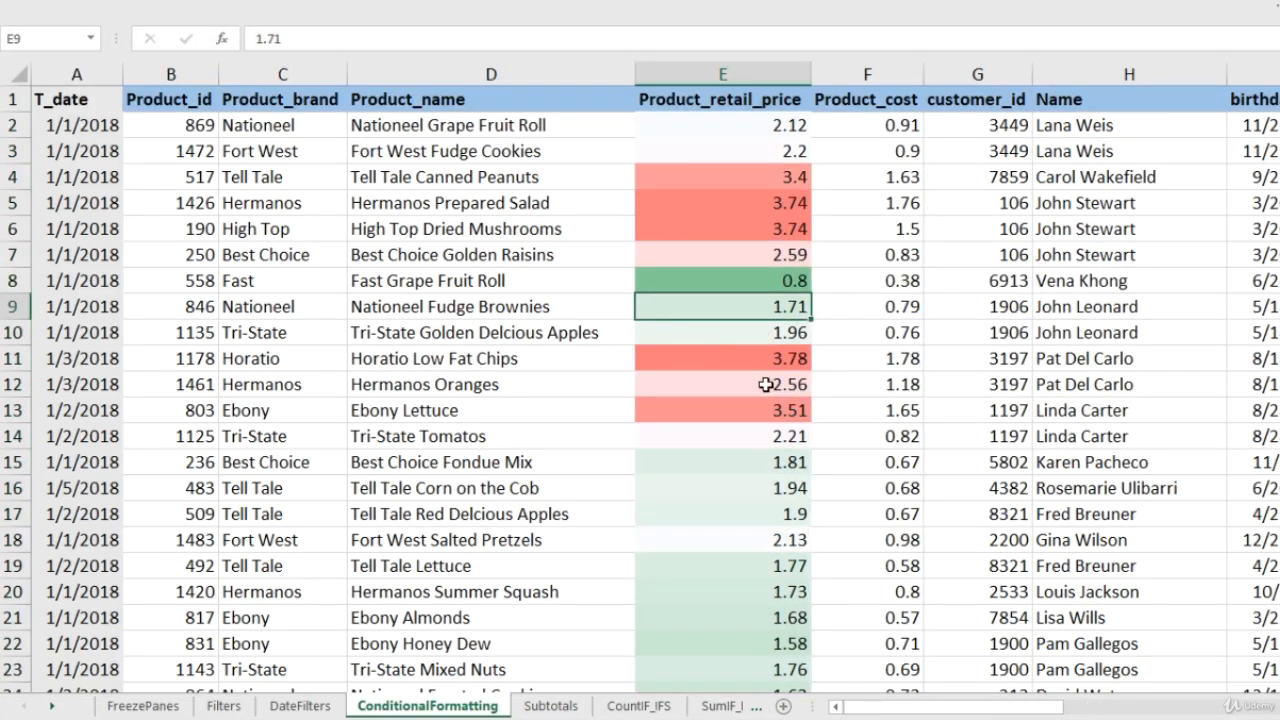
Examine how the red, white and green shades relate to the values down the Product_retail_price column.
scroll(766, 420, down, 11)
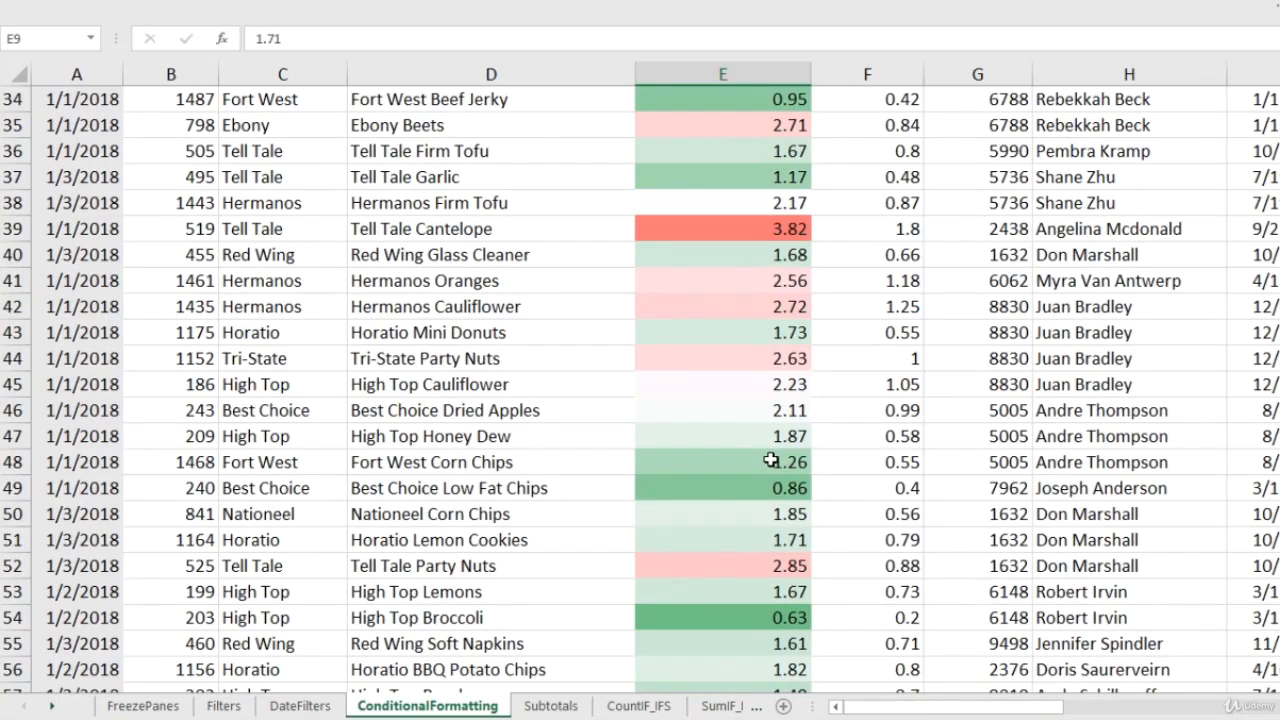
scroll(774, 460, up, 3)
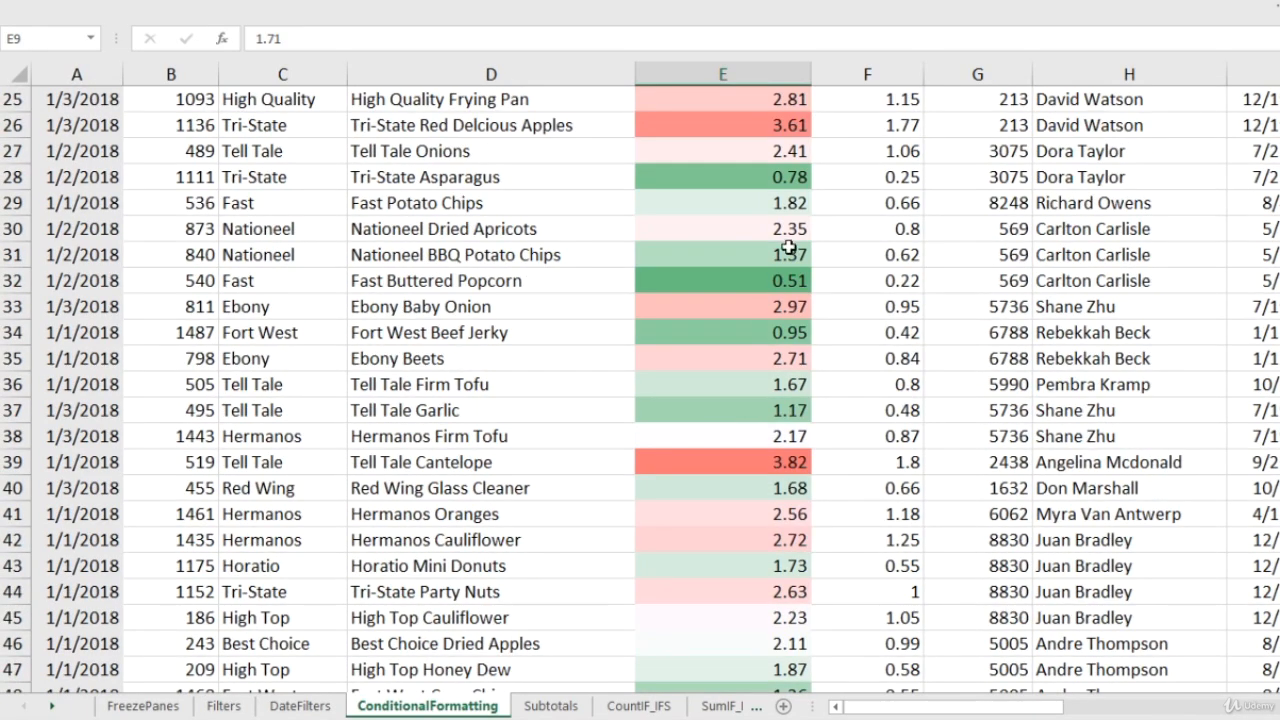
scroll(789, 250, up, 3)
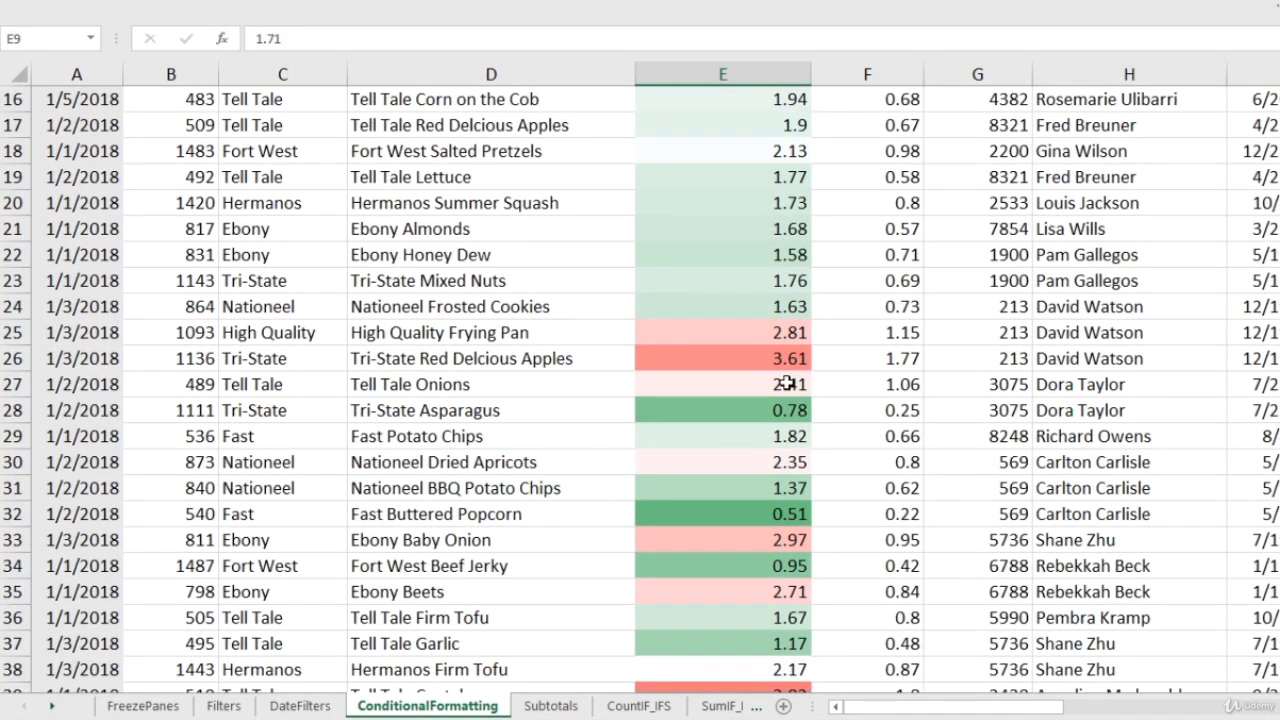
scroll(770, 348, up, 2)
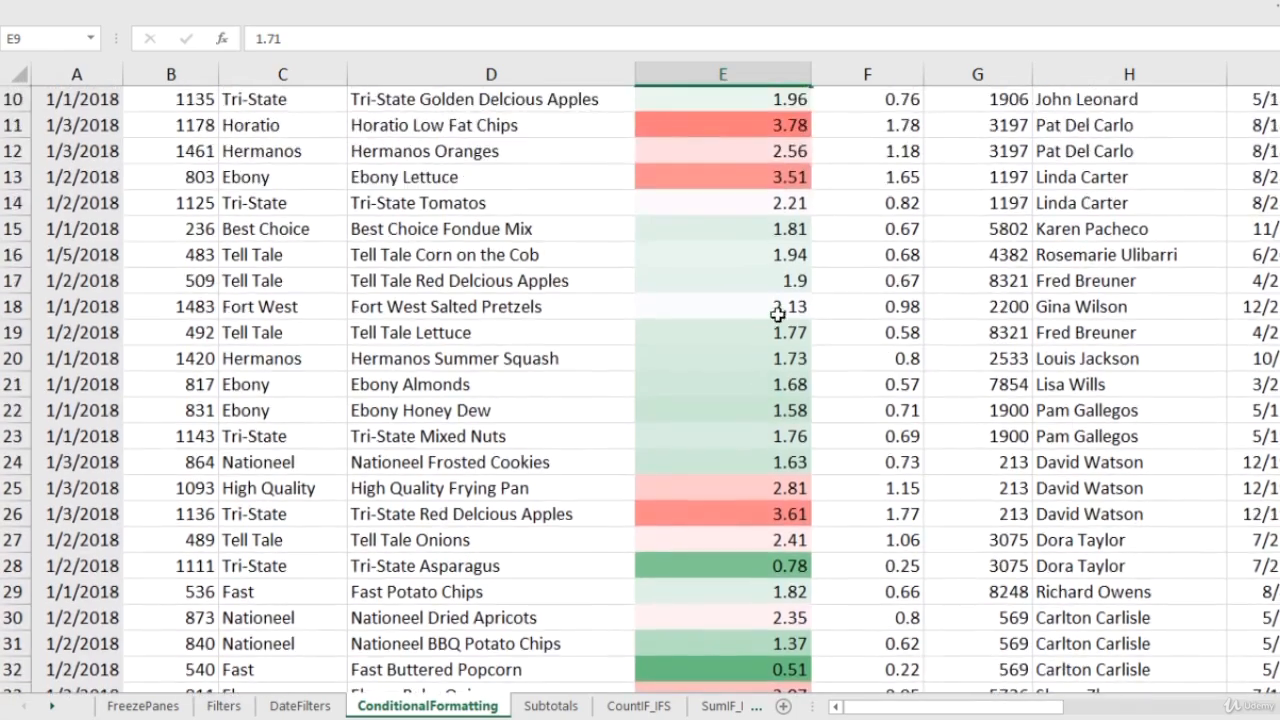
scroll(770, 340, up, 3)
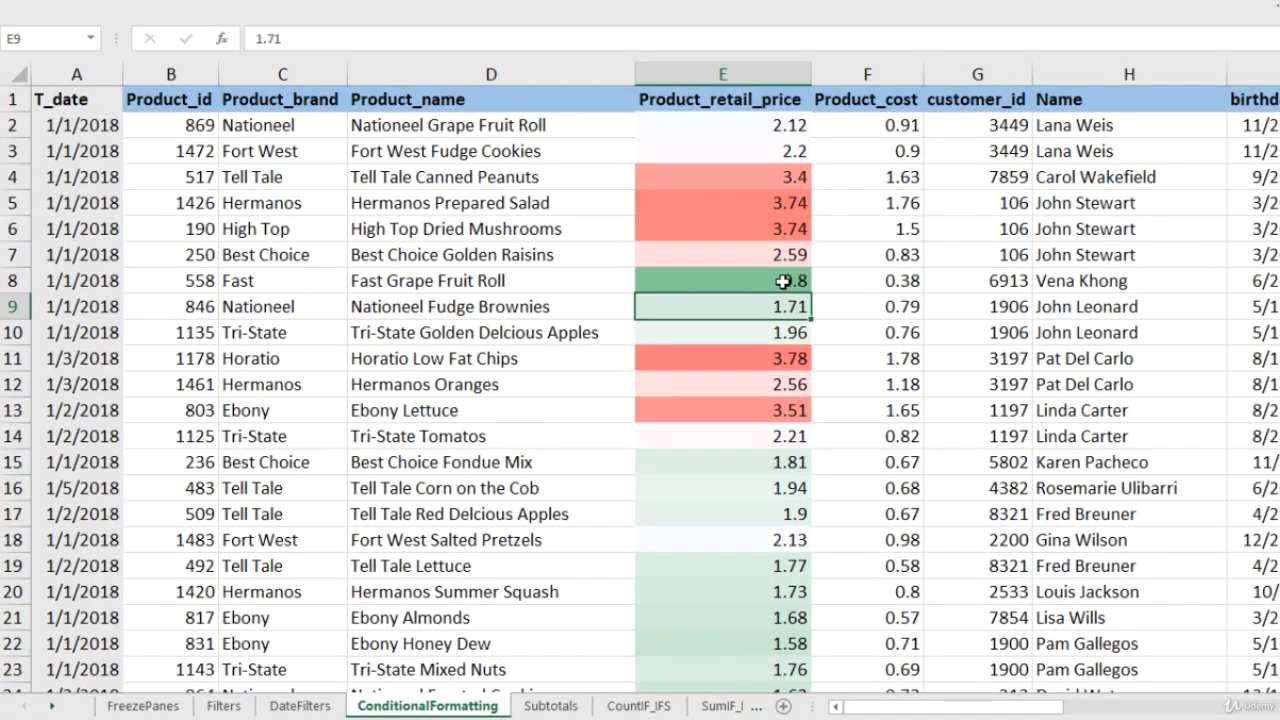
scroll(756, 314, down, 3)
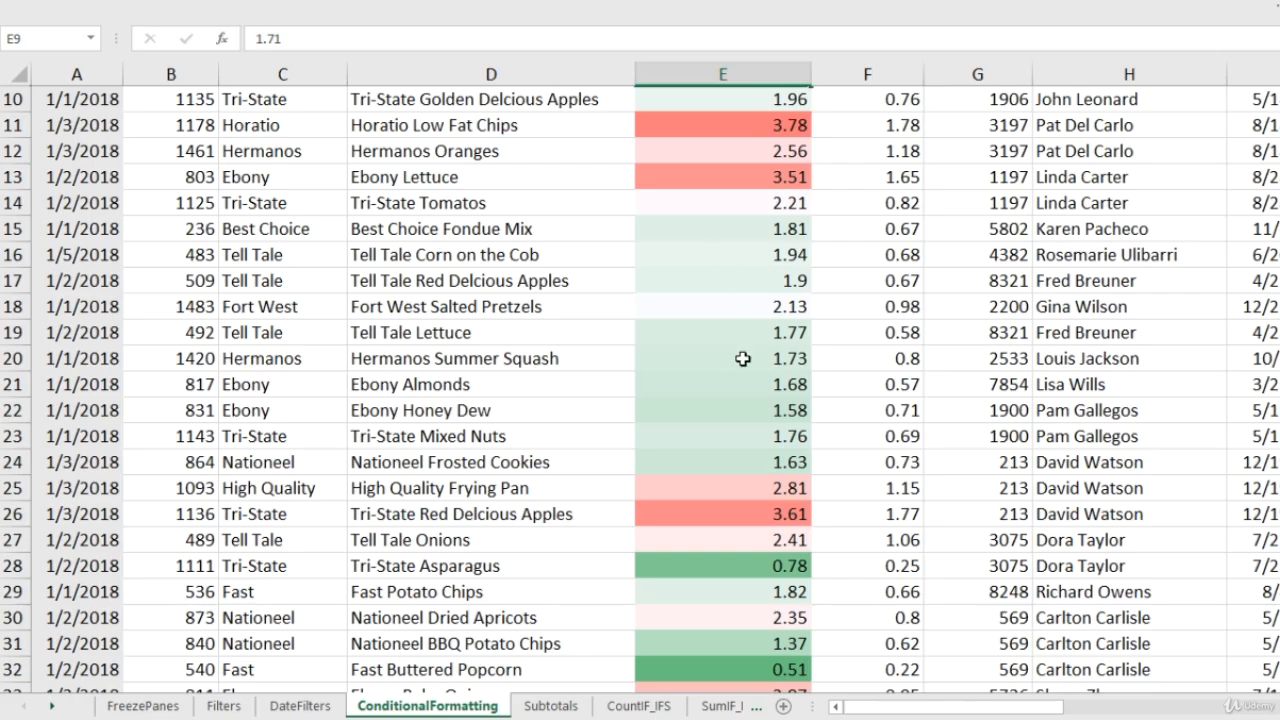
scroll(752, 360, down, 3)
scroll(800, 467, down, 1)
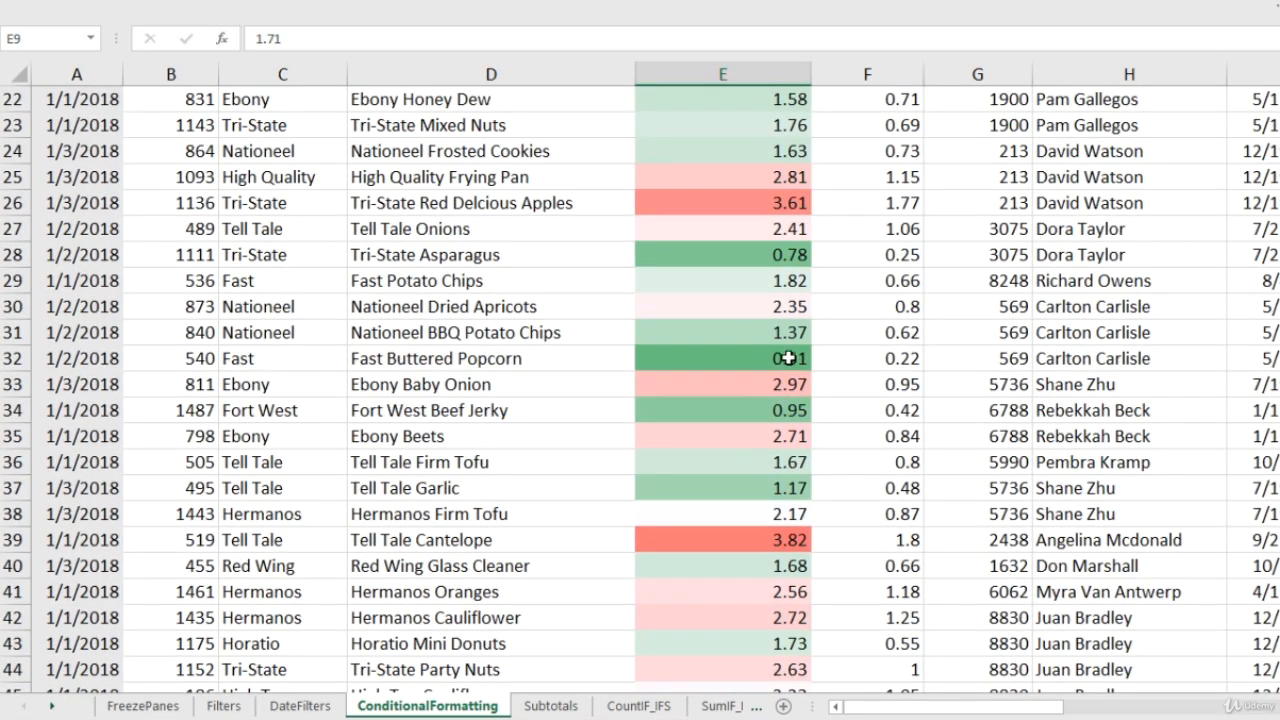
scroll(808, 355, down, 3)
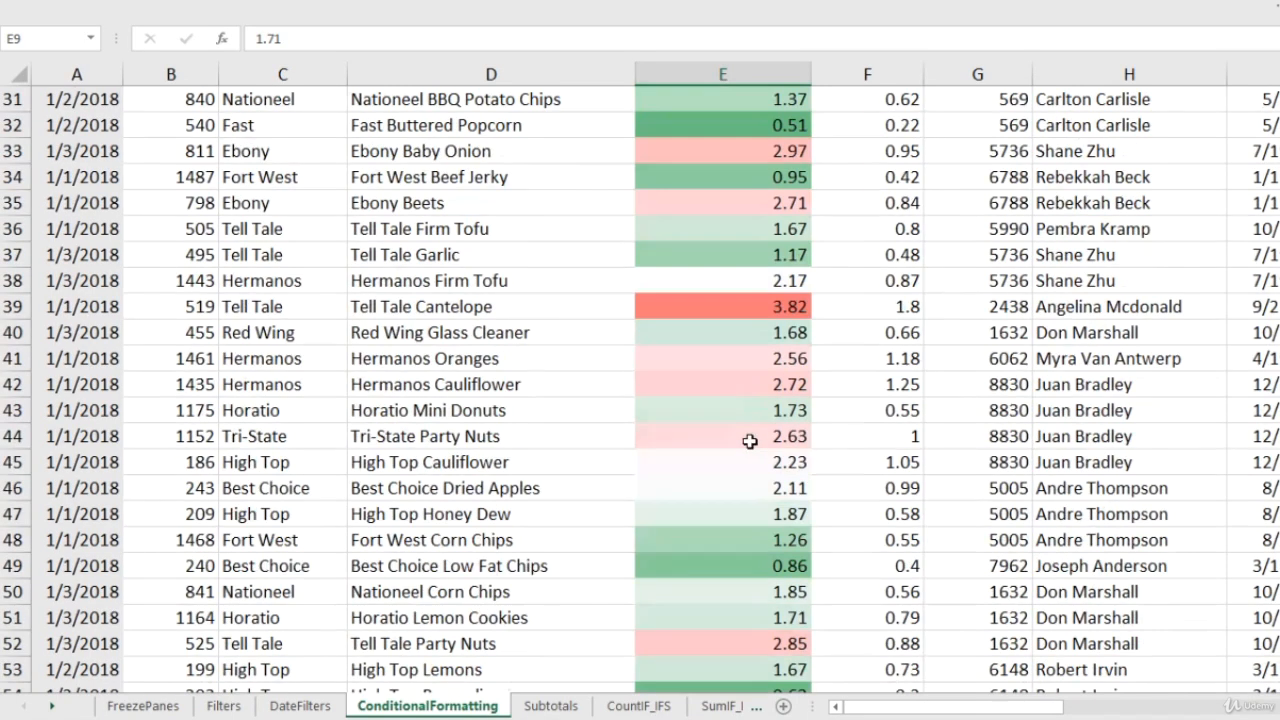
scroll(749, 440, up, 10)
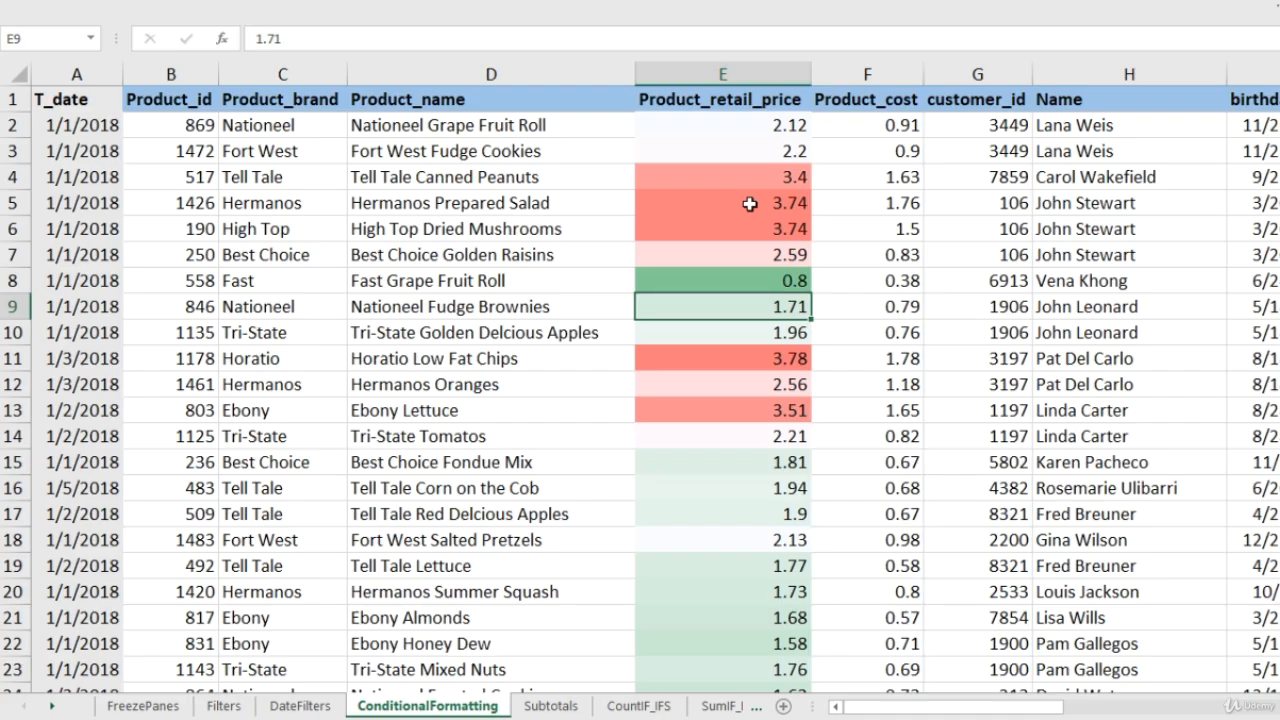
key(ctrl+space)
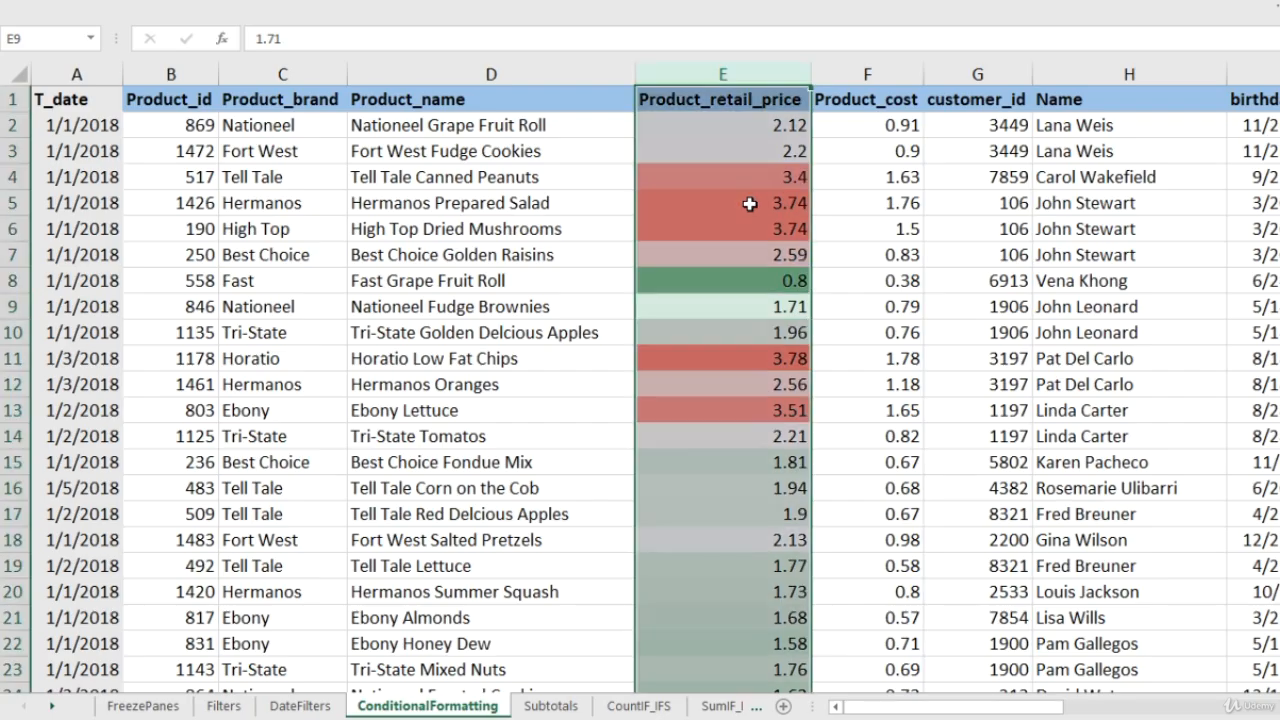
click(793, 177)
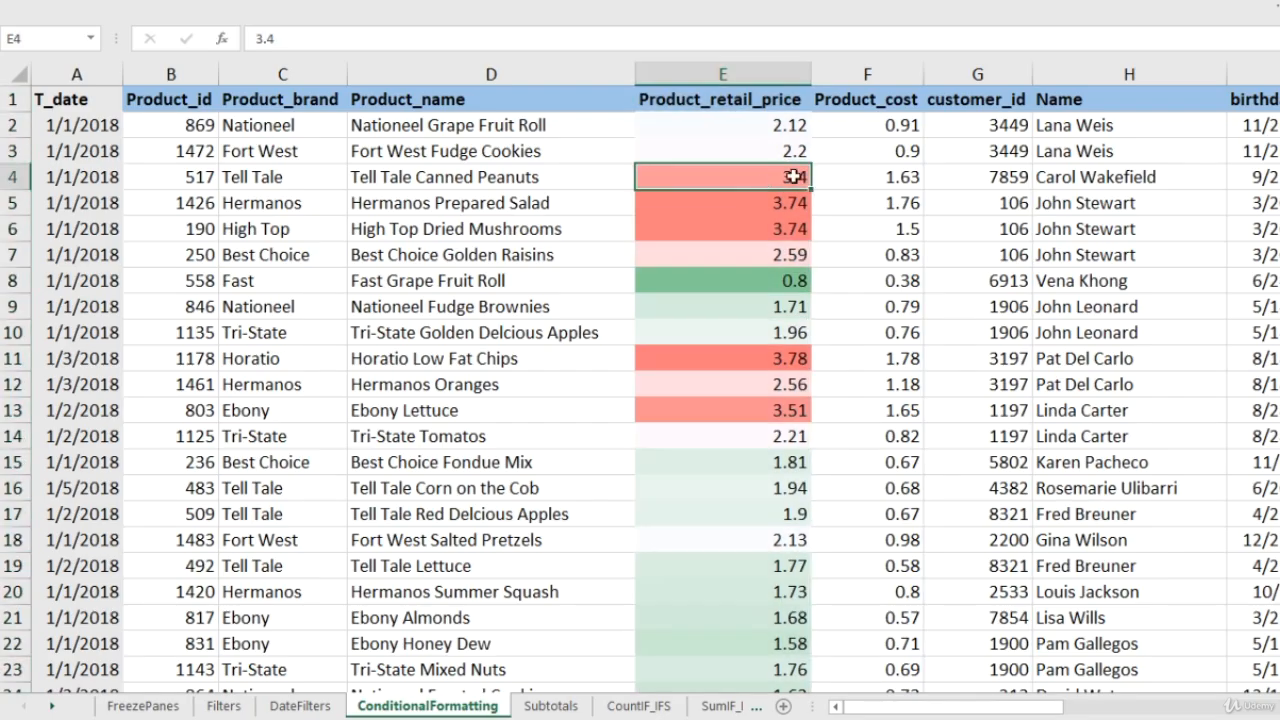
click(766, 100)
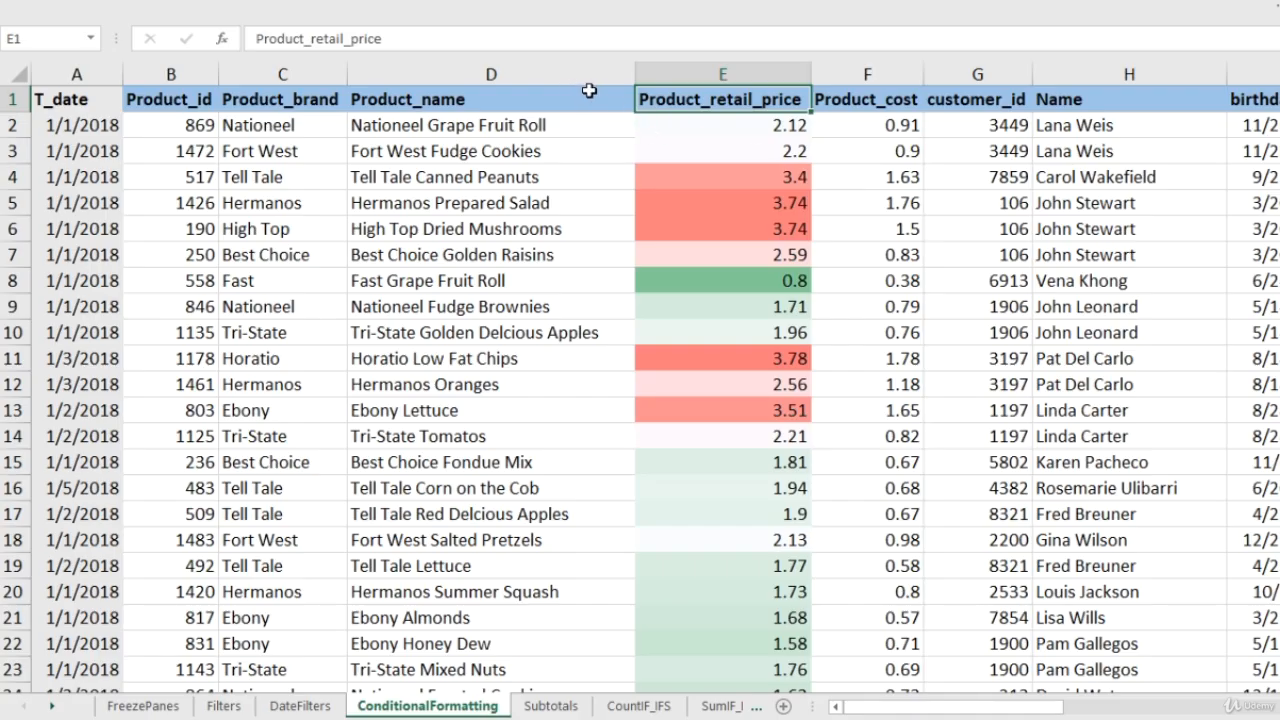
key(alt)
click(813, 102)
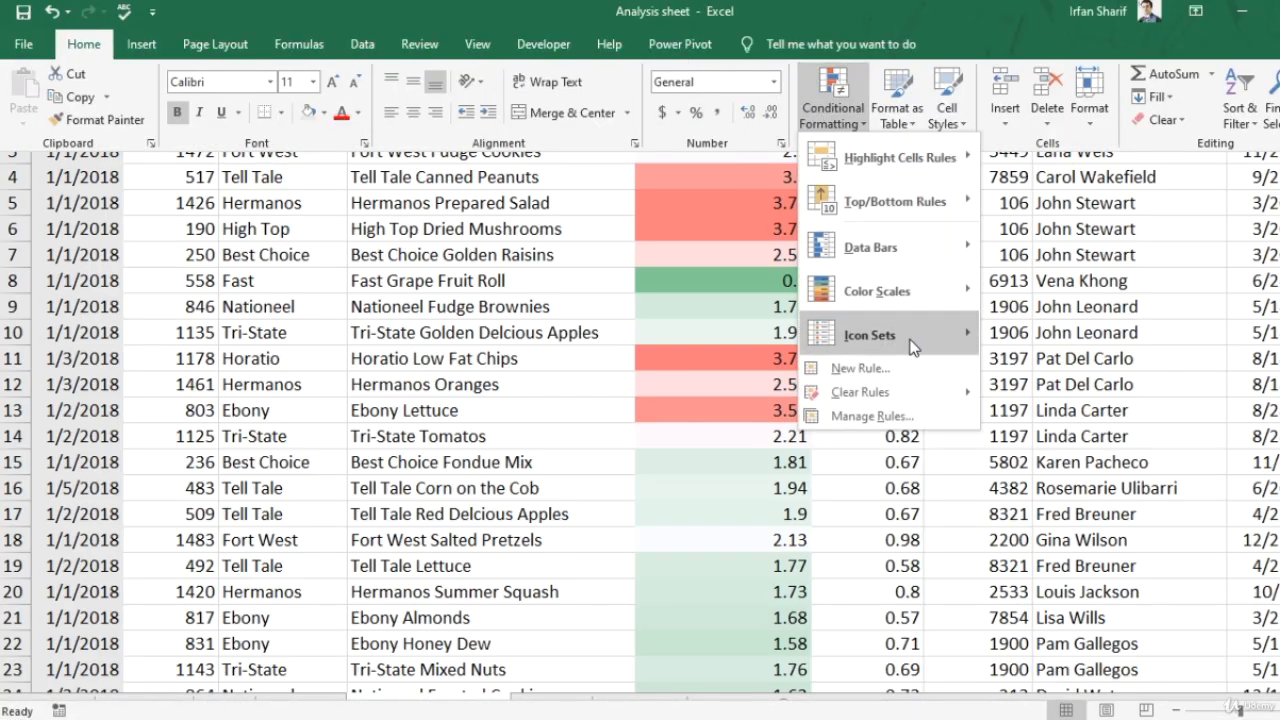
mouse_move(935, 333)
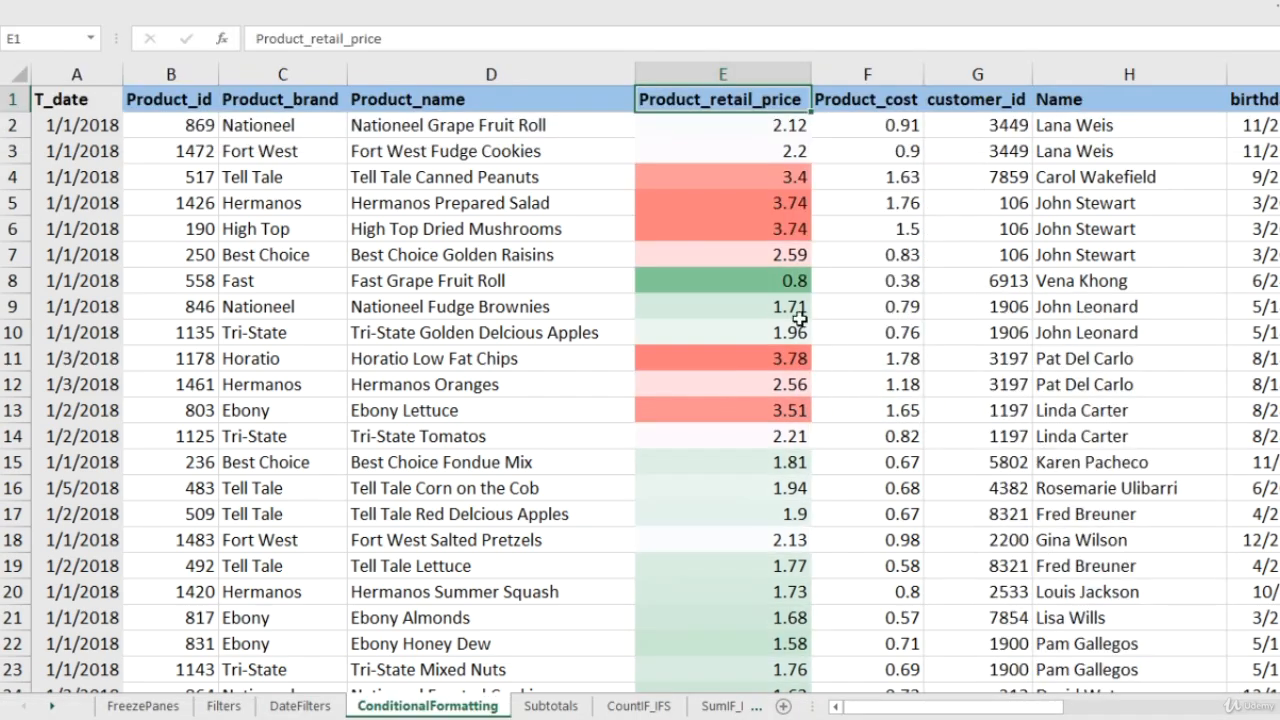
Clear the colour scale rule from the entire Product_retail_price column.
click(770, 295)
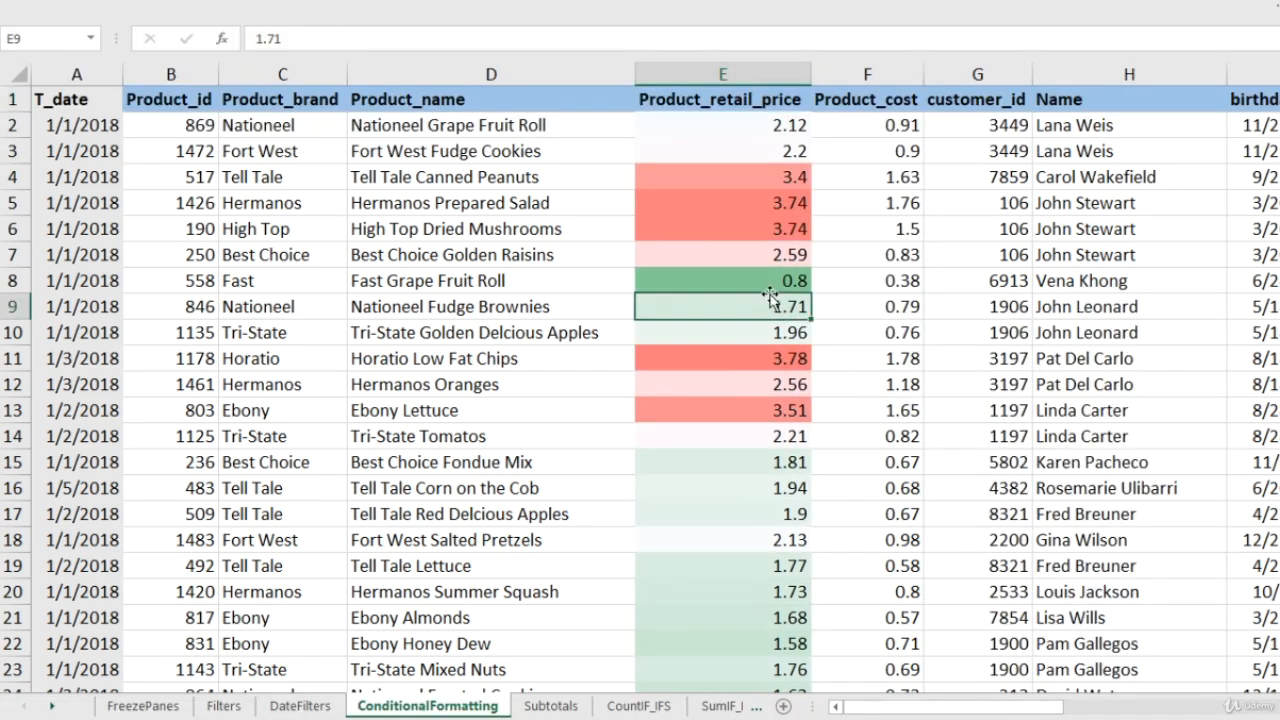
key(ctrl+space)
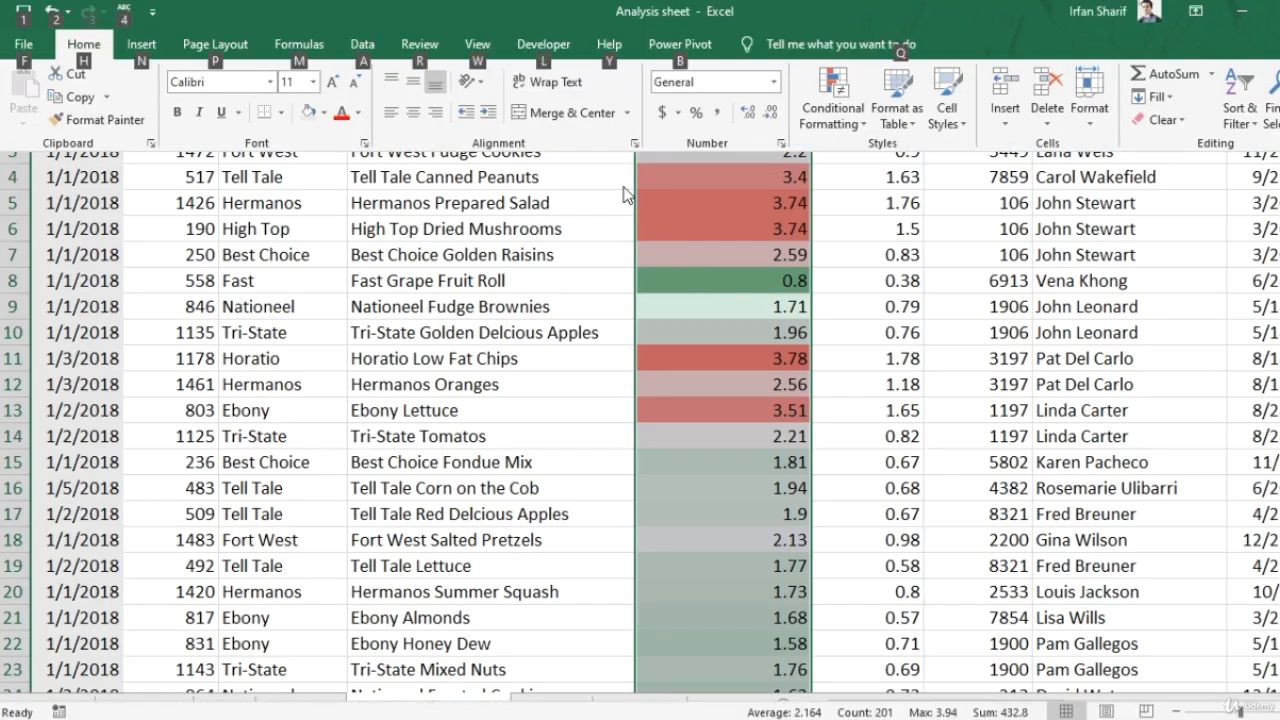
click(830, 100)
mouse_move(880, 394)
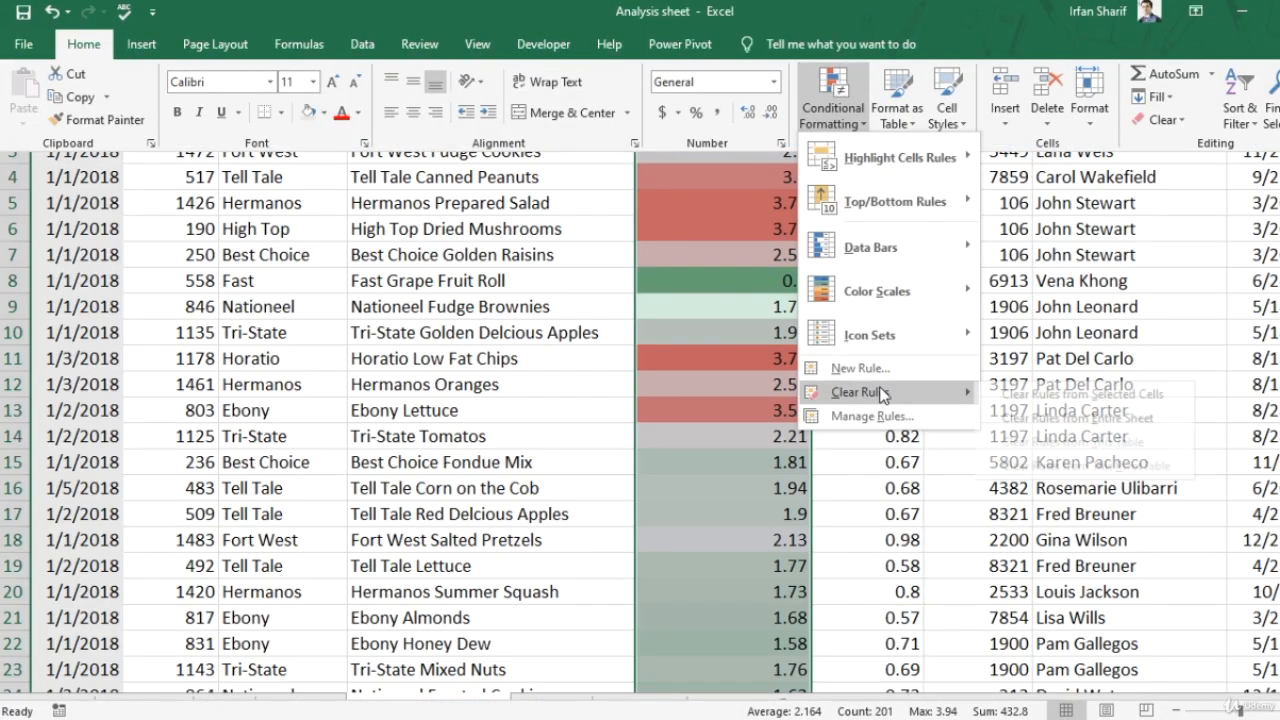
click(1050, 394)
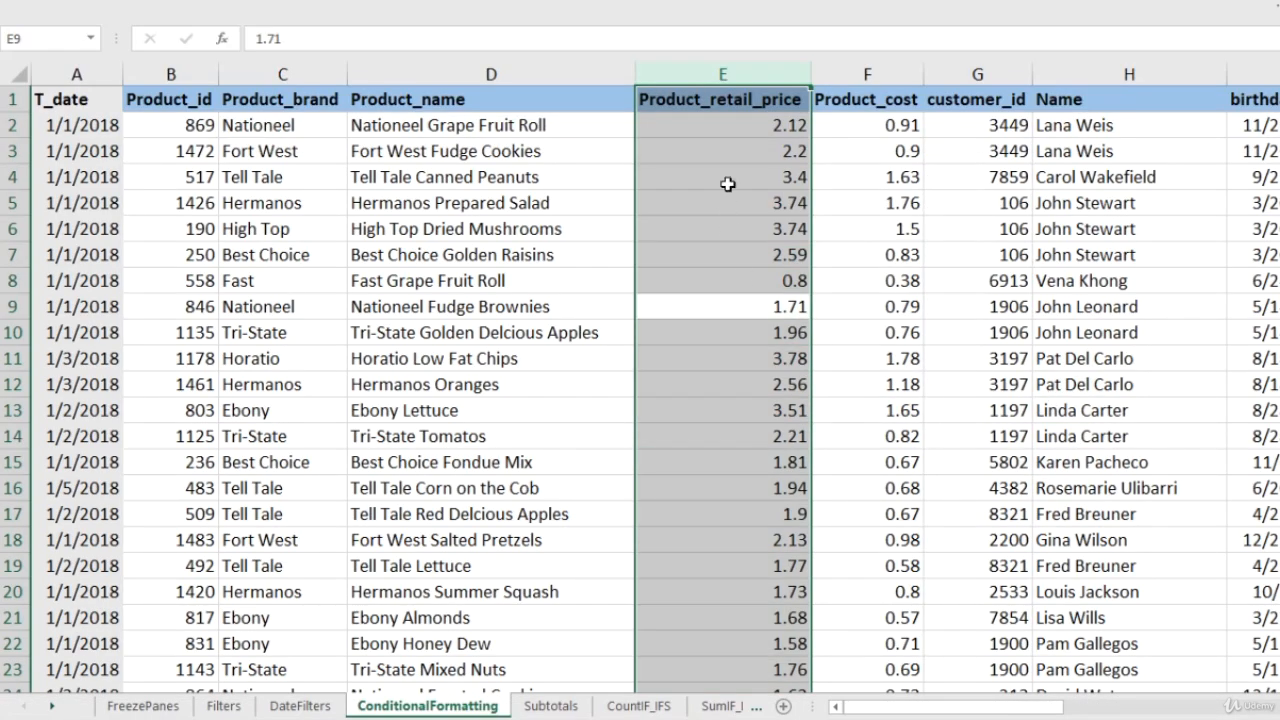
Apply the icon set of plain green, yellow and red circles to the entire Product_retail_price column.
key(alt)
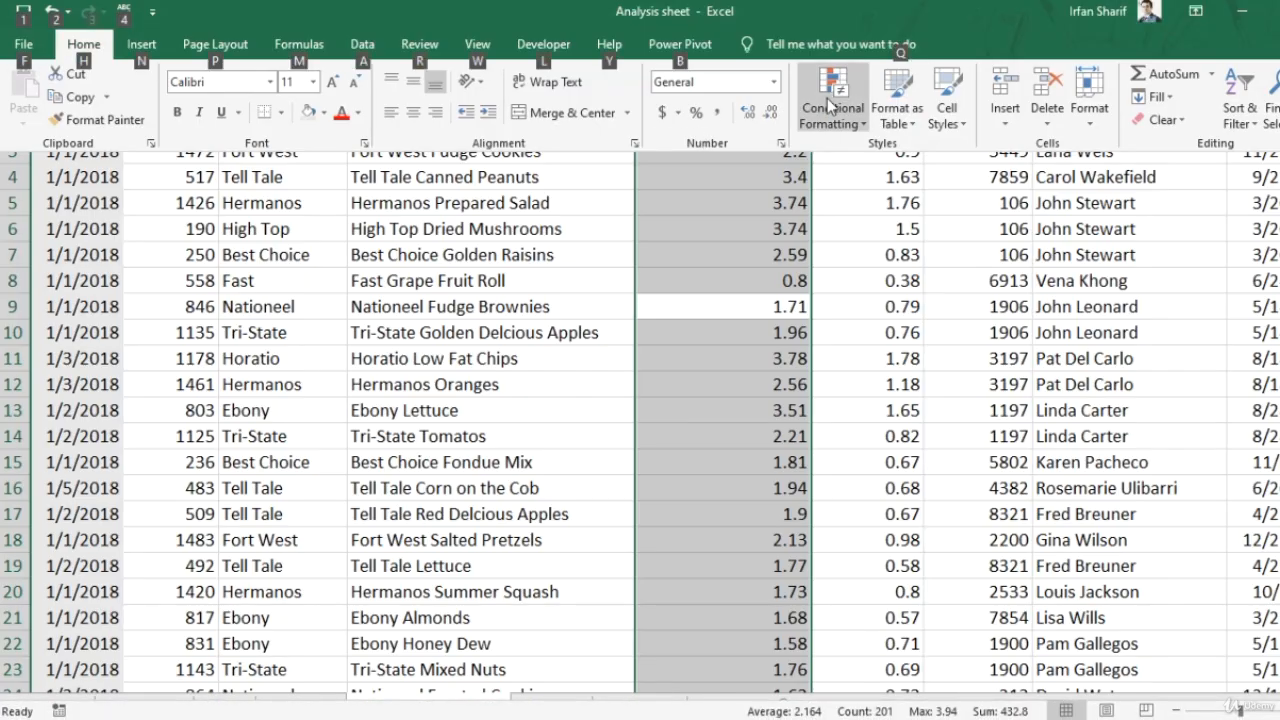
click(822, 101)
mouse_move(879, 329)
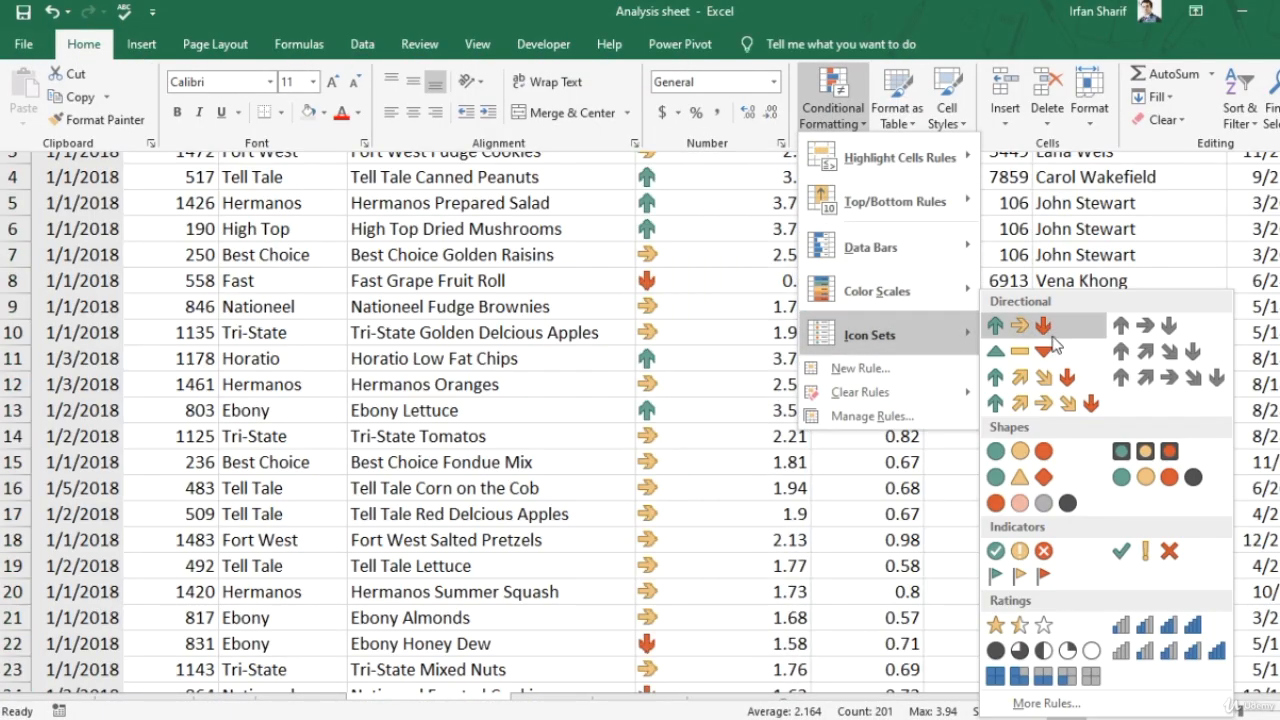
click(1027, 448)
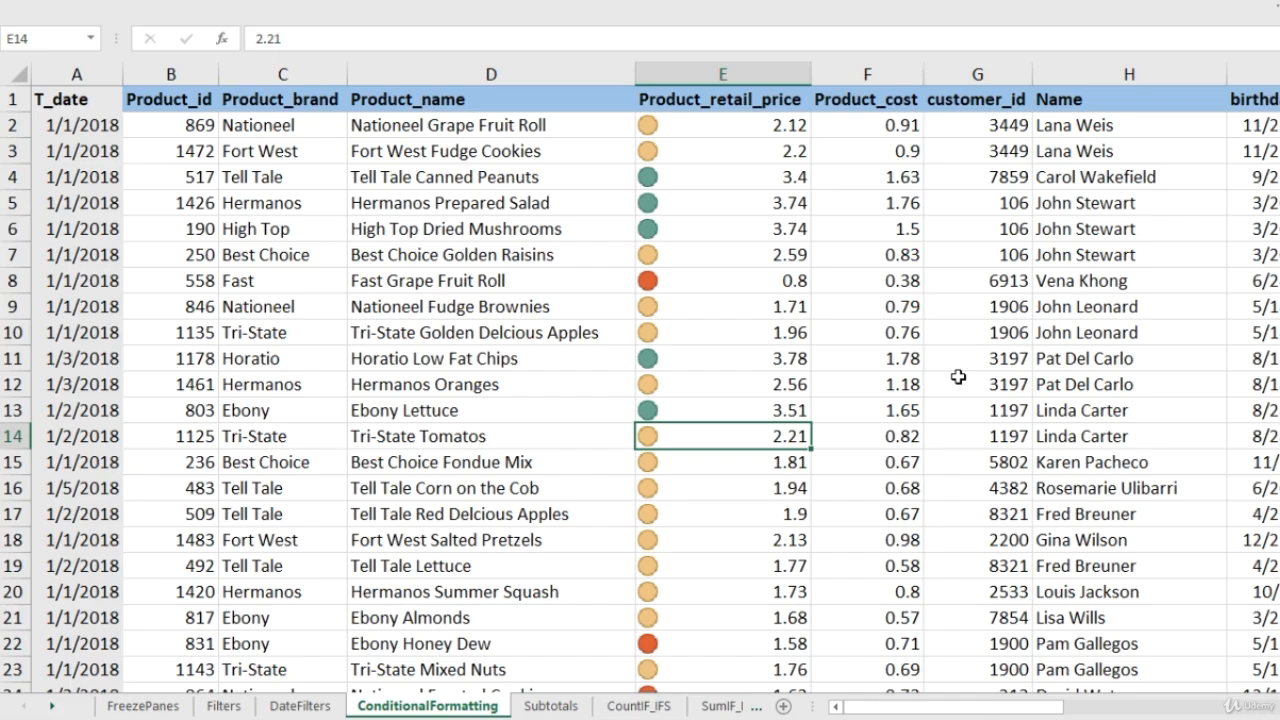
Examine the circle icons against the Product_retail_price values, cell by cell from row 14 up to row 5.
key(Up)
key(Up)
key(Up)
key(Up)
key(Up)
key(Up)
key(Up)
key(Up)
key(Up)
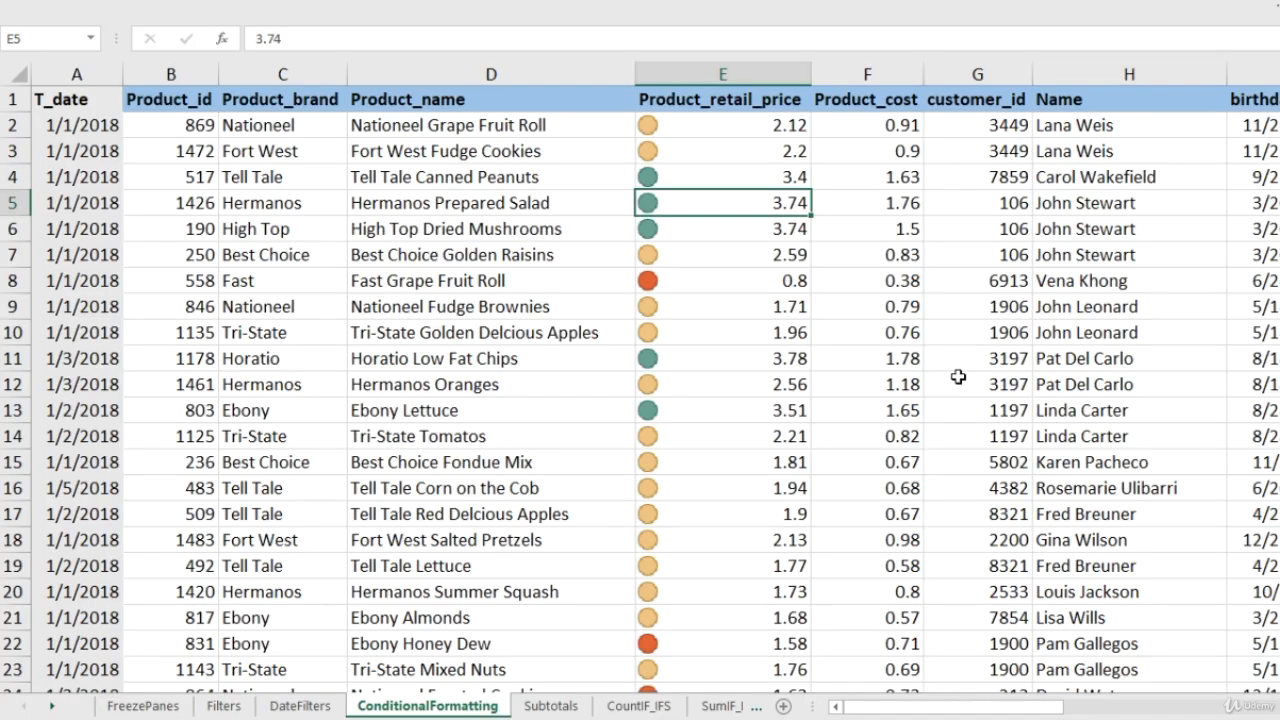
Examine the circle icons against the Product_retail_price values down to row 82, and return to the column header.
key(Down)
key(Down)
key(Down)
key(Down)
key(Down)
key(Down)
key(Down)
key(Down)
key(Down)
key(Down)
key(Down)
key(Down)
key(Down)
key(Down)
key(Down)
key(Down)
key(Down)
key(Down)
key(Down)
key(Down)
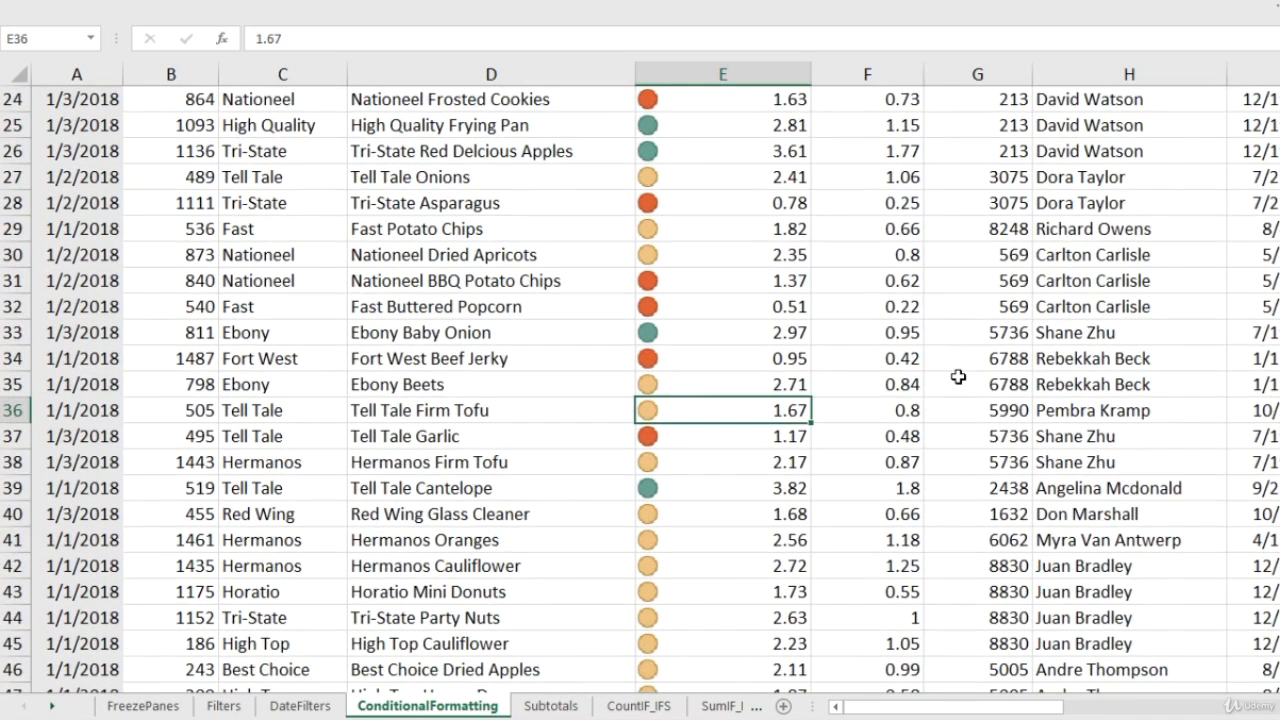
key(Down)
key(Down)
key(Down)
key(Down)
key(Down)
key(Down)
key(Down)
key(Down)
key(Down)
key(Down)
key(Down)
key(Down)
key(Down)
key(Down)
key(Down)
key(Down)
key(Down)
key(Down)
key(Down)
key(Down)
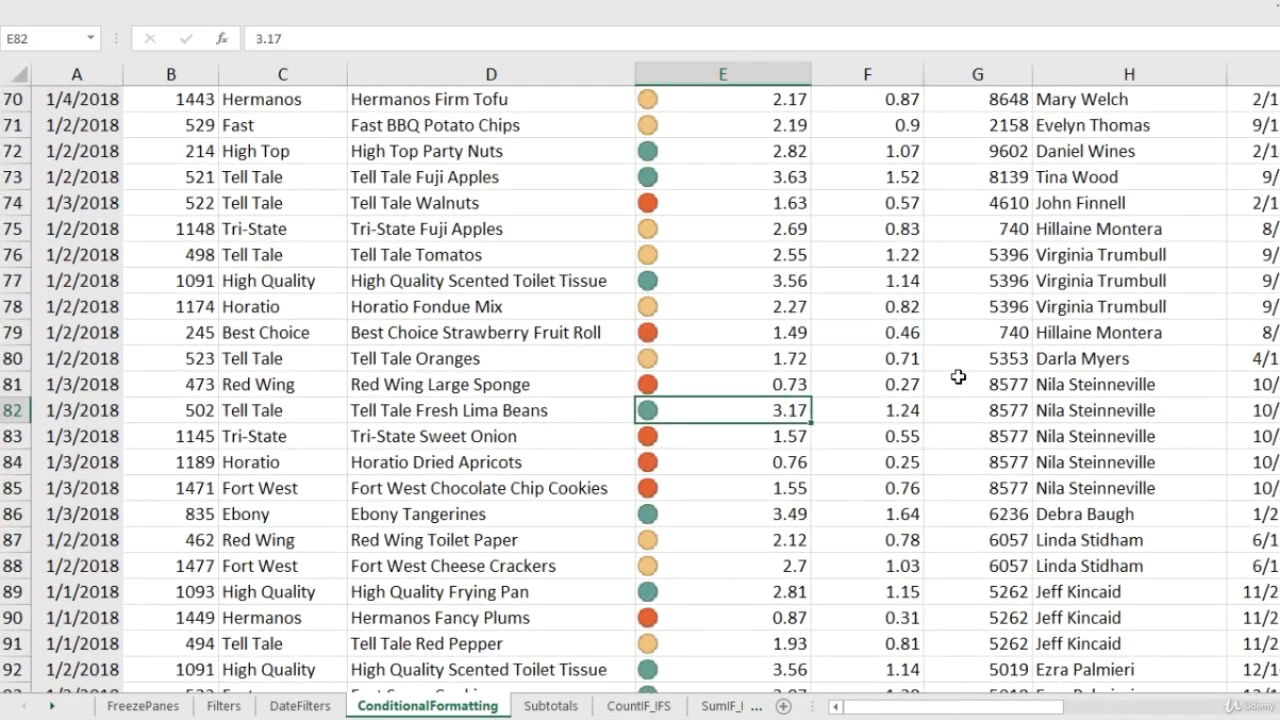
key(ctrl+Up)
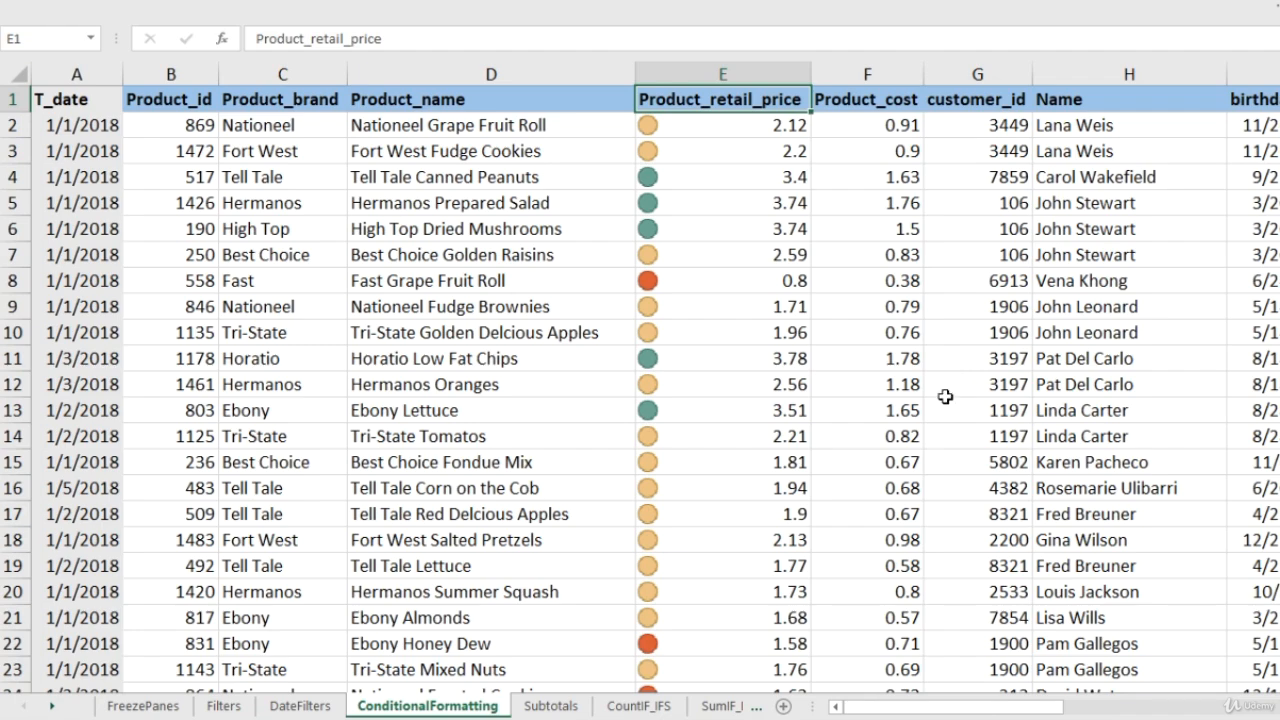
Turn on filtering for the header row of the product table.
key(alt)
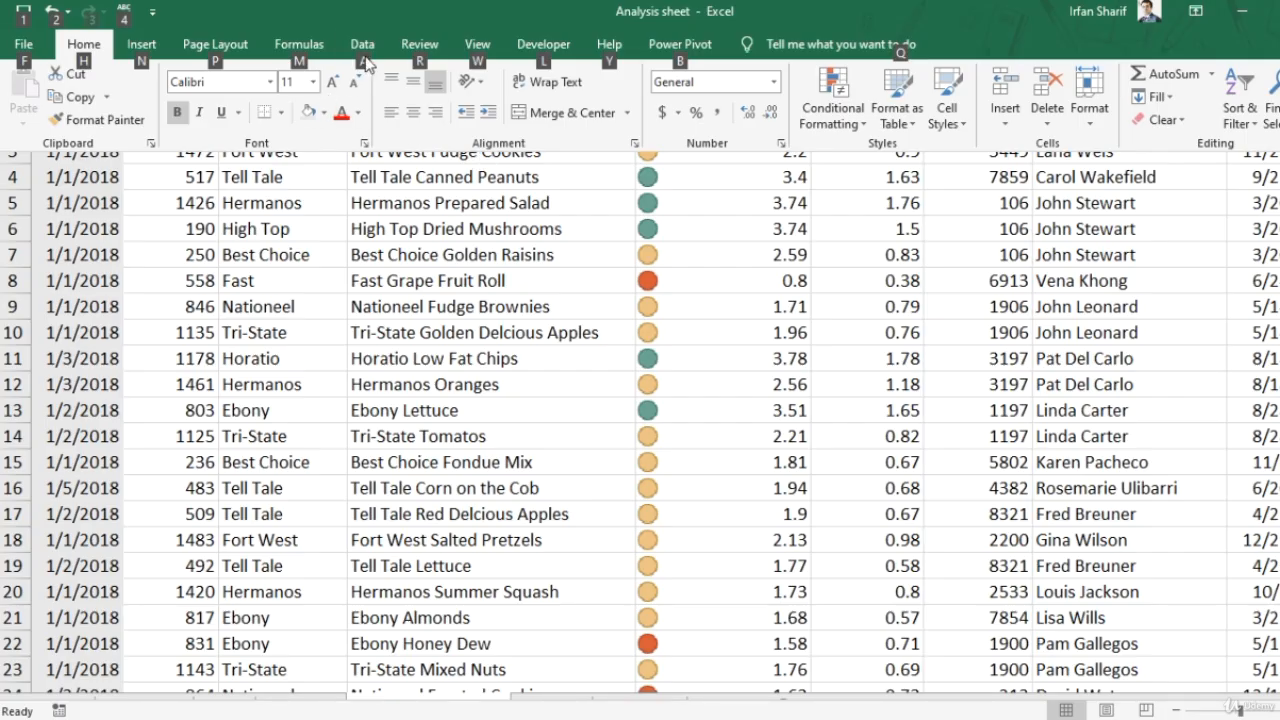
click(366, 48)
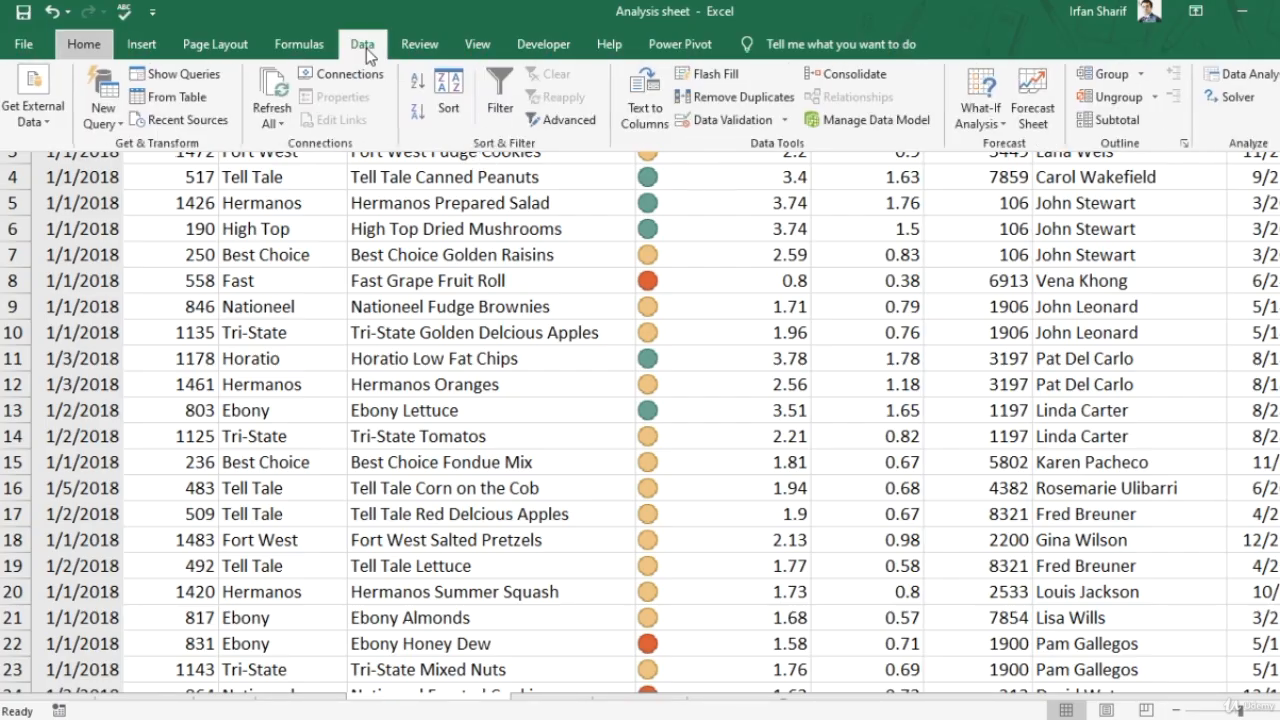
click(505, 85)
click(785, 150)
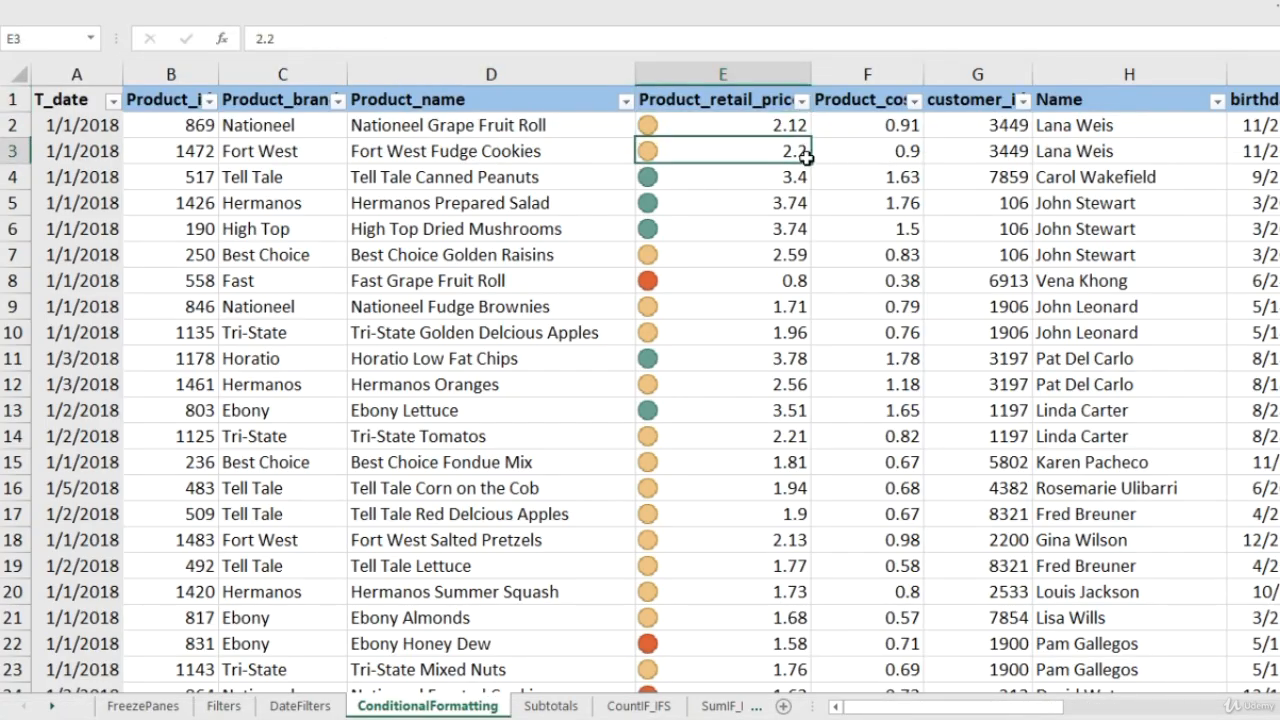
Filter the Product_retail_price column by the green circle cell icon.
click(747, 108)
click(800, 102)
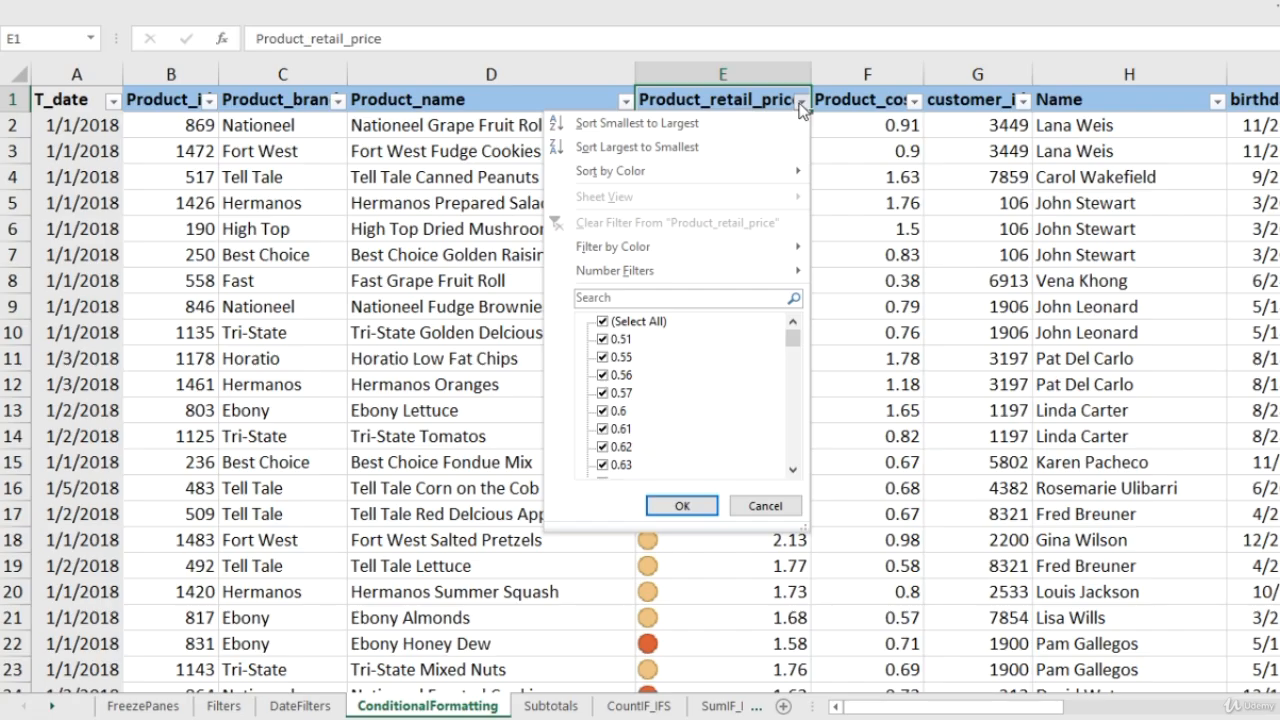
mouse_move(663, 255)
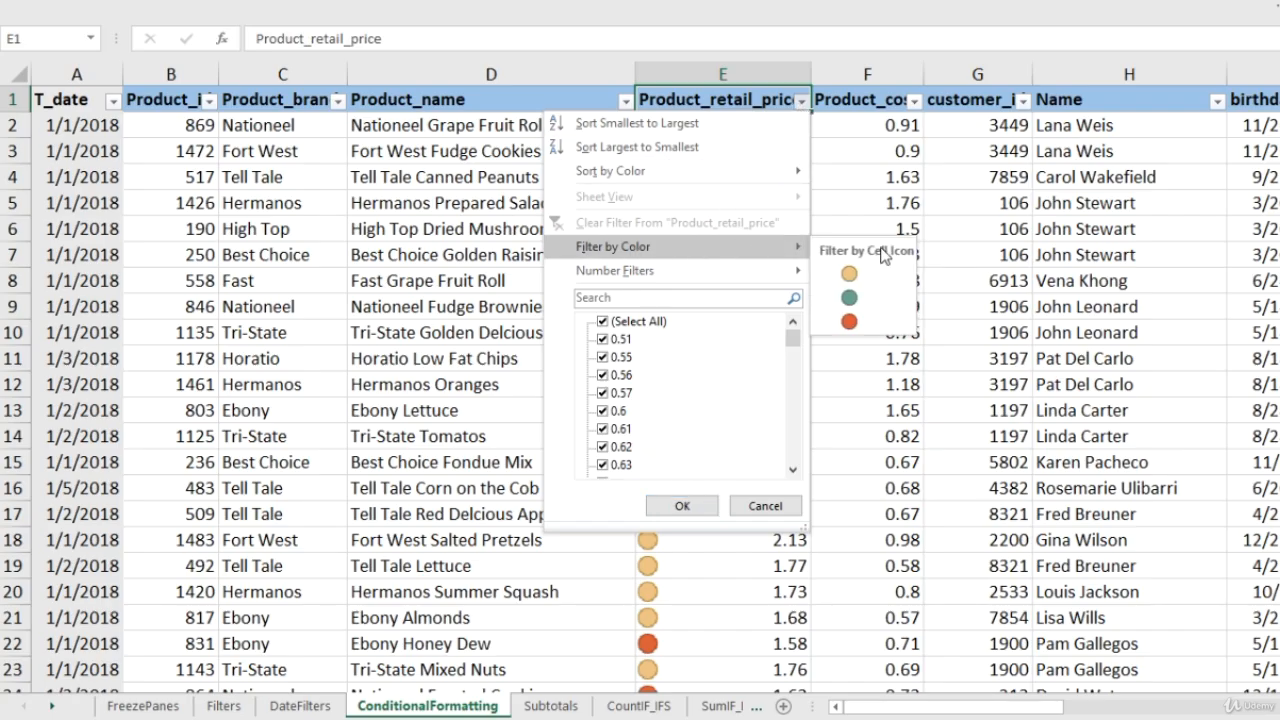
click(849, 298)
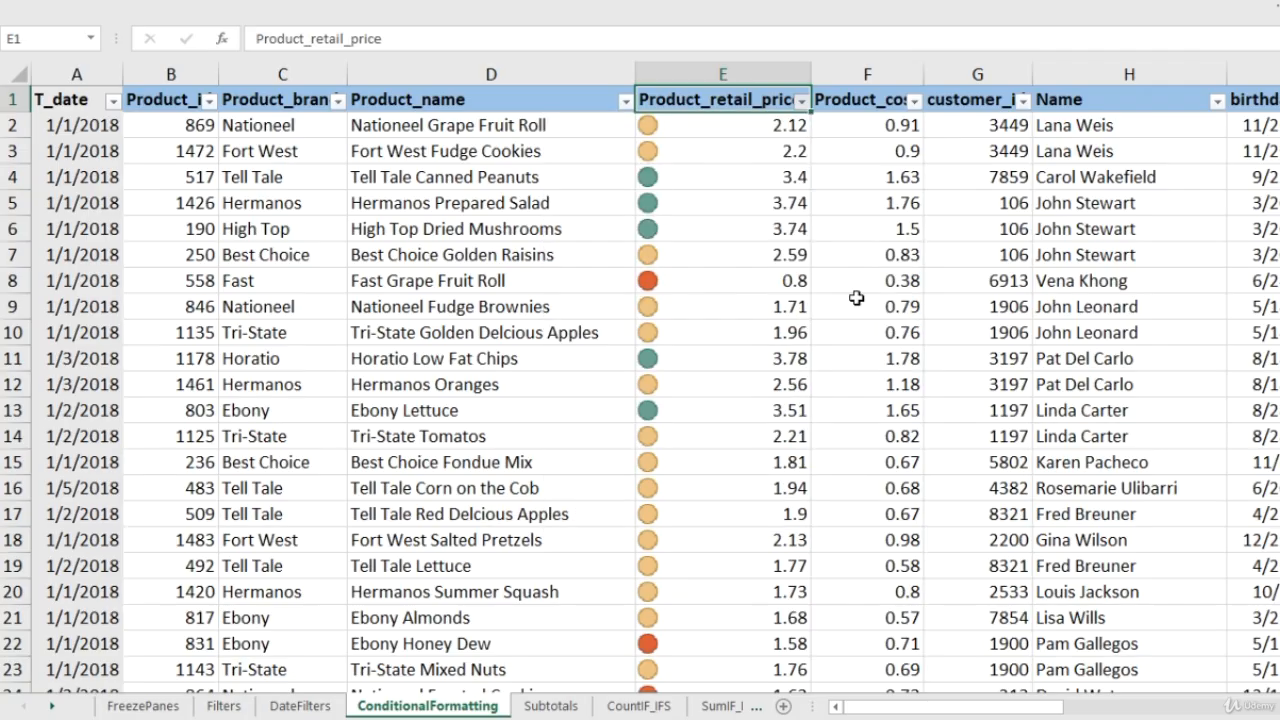
Look through the filtered green-circle records from the first row to the last, and return to the Product_retail_price header.
click(731, 155)
key(ctrl+Down)
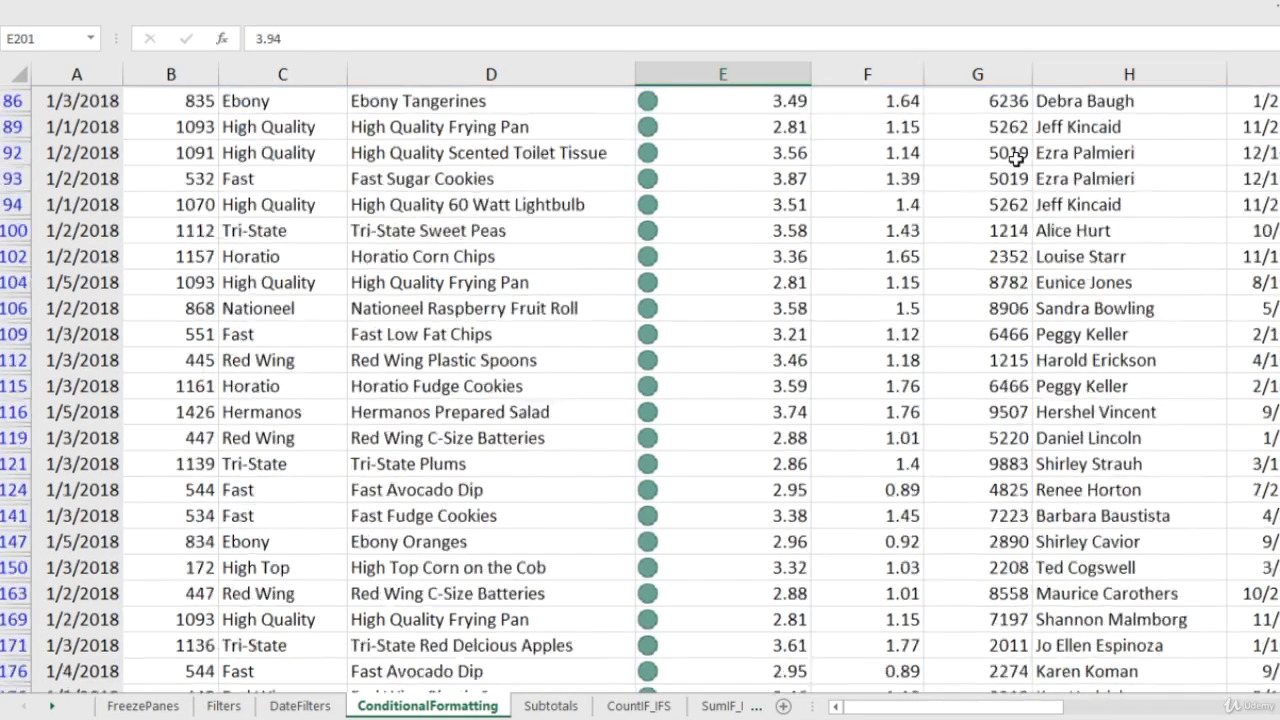
key(ctrl+Up)
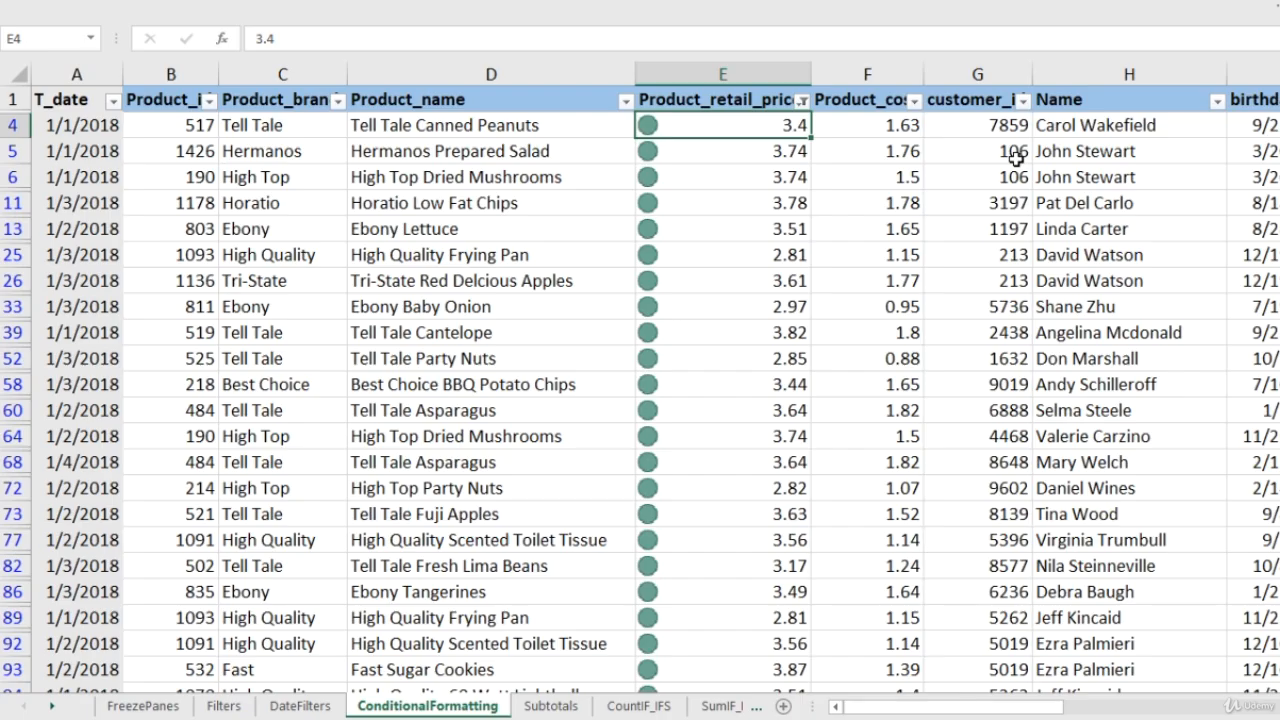
key(ctrl+Down)
key(ctrl+Up)
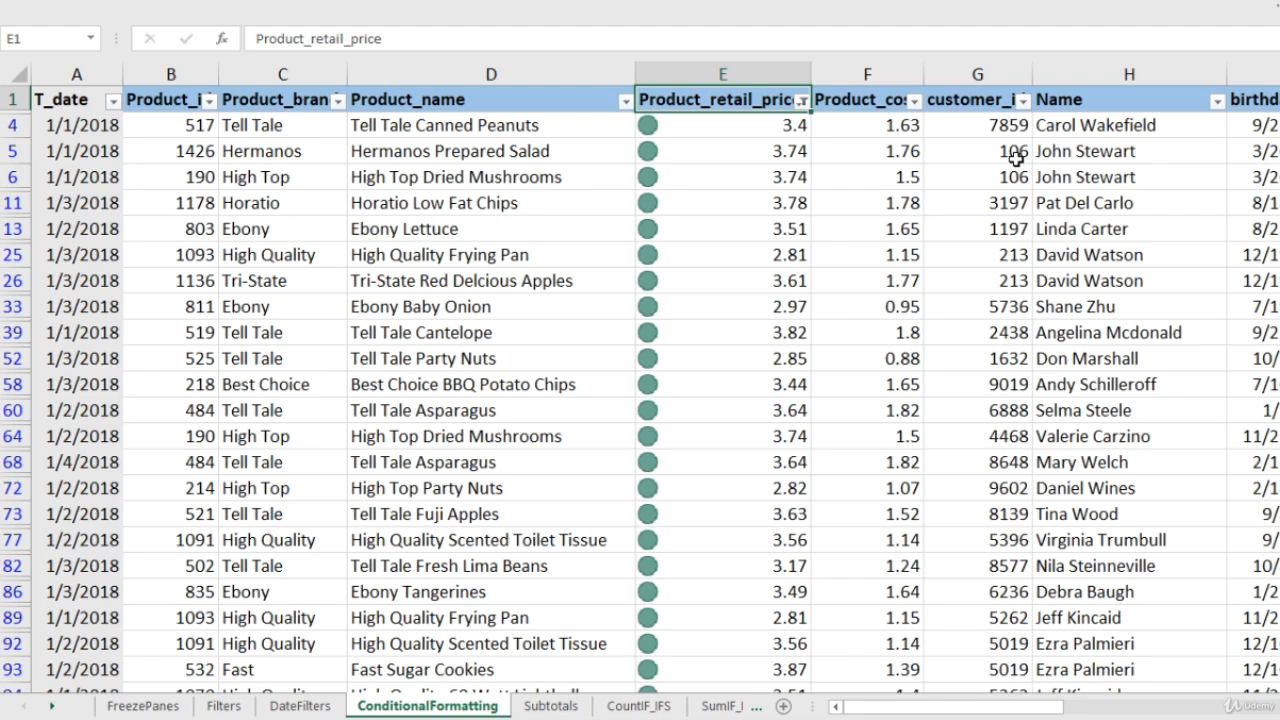
key(alt+Down)
key(Down)
key(Down)
key(Down)
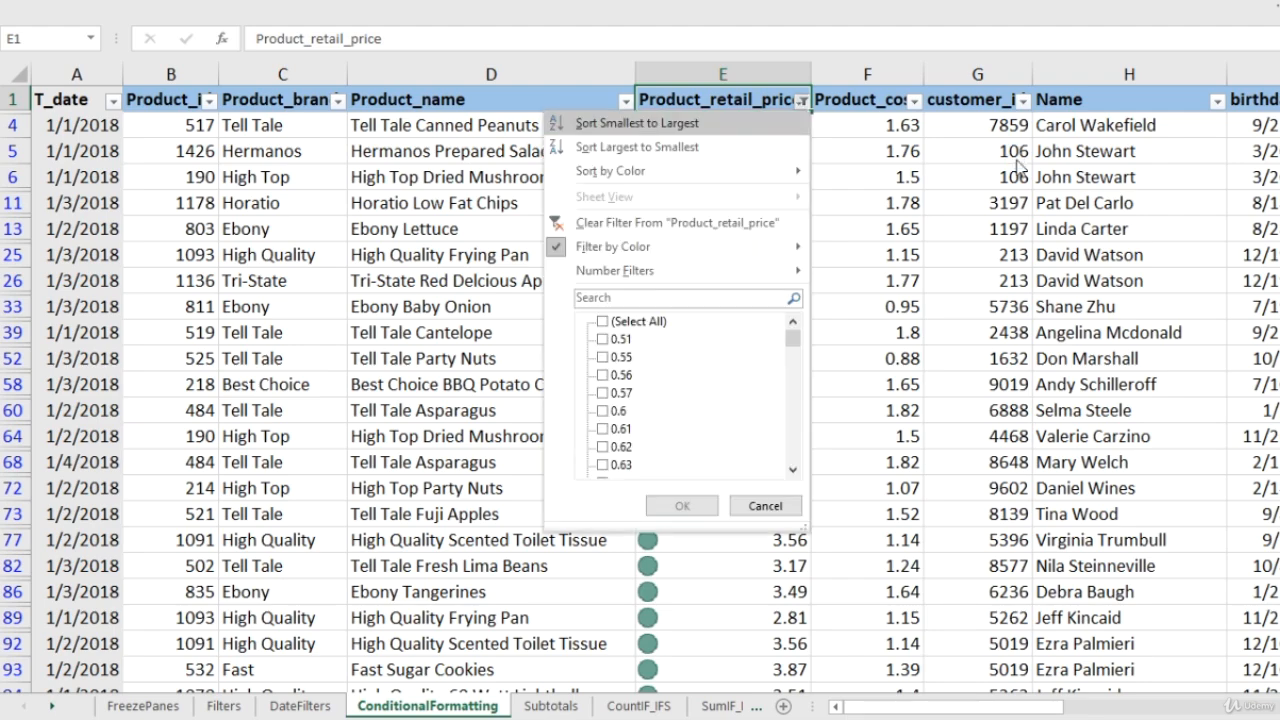
key(Down)
key(Escape)
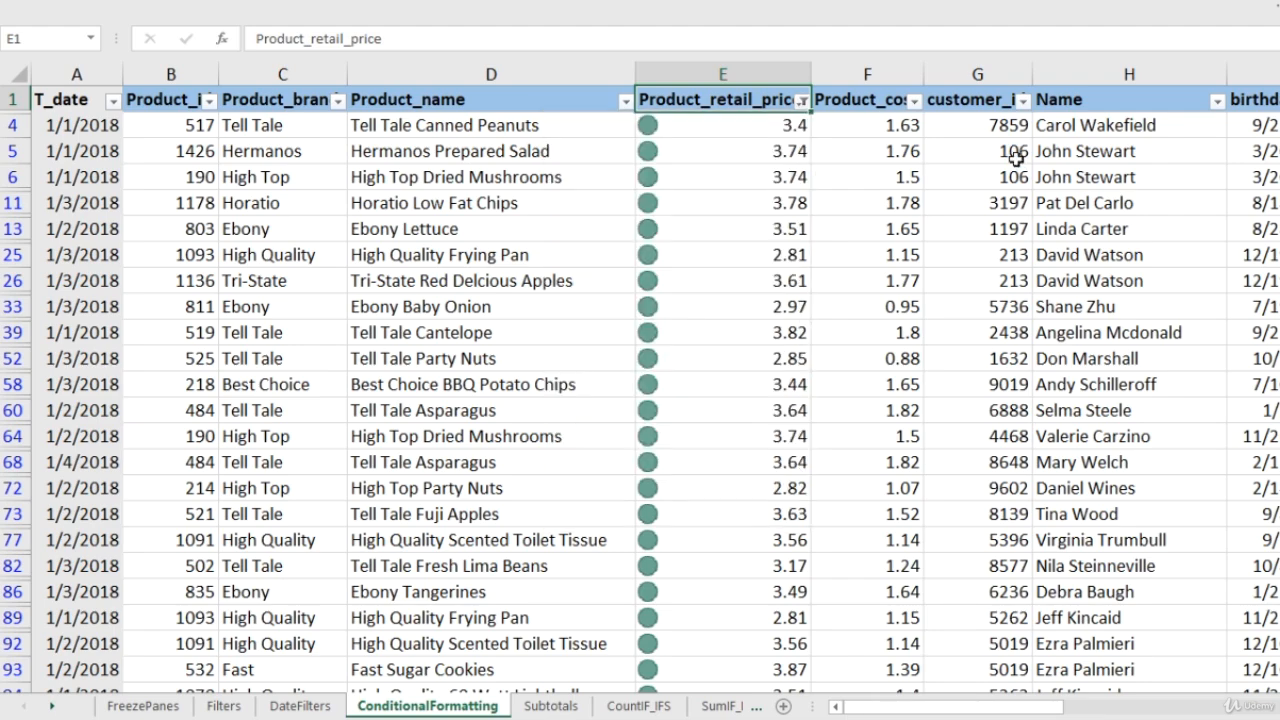
Select the first ten filtered Product_retail_price values, from E4 to E52, and check their summary statistics and the number of records found.
key(Down)
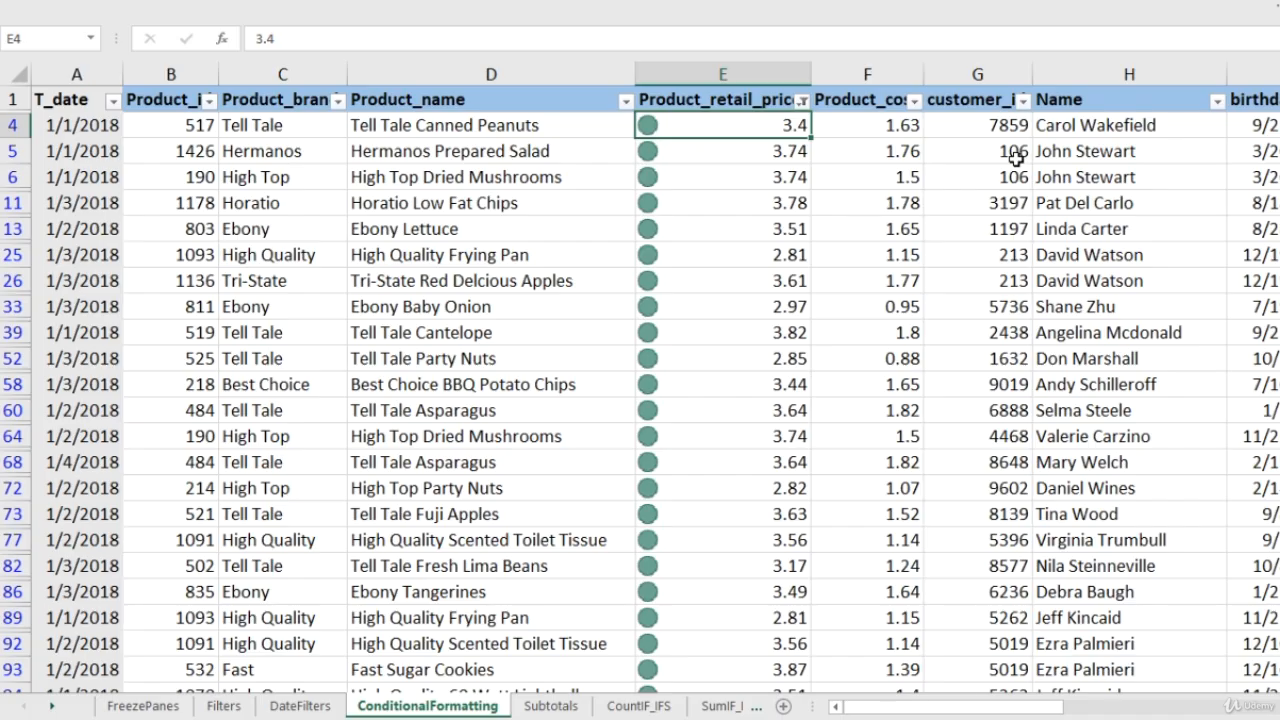
key(Down)
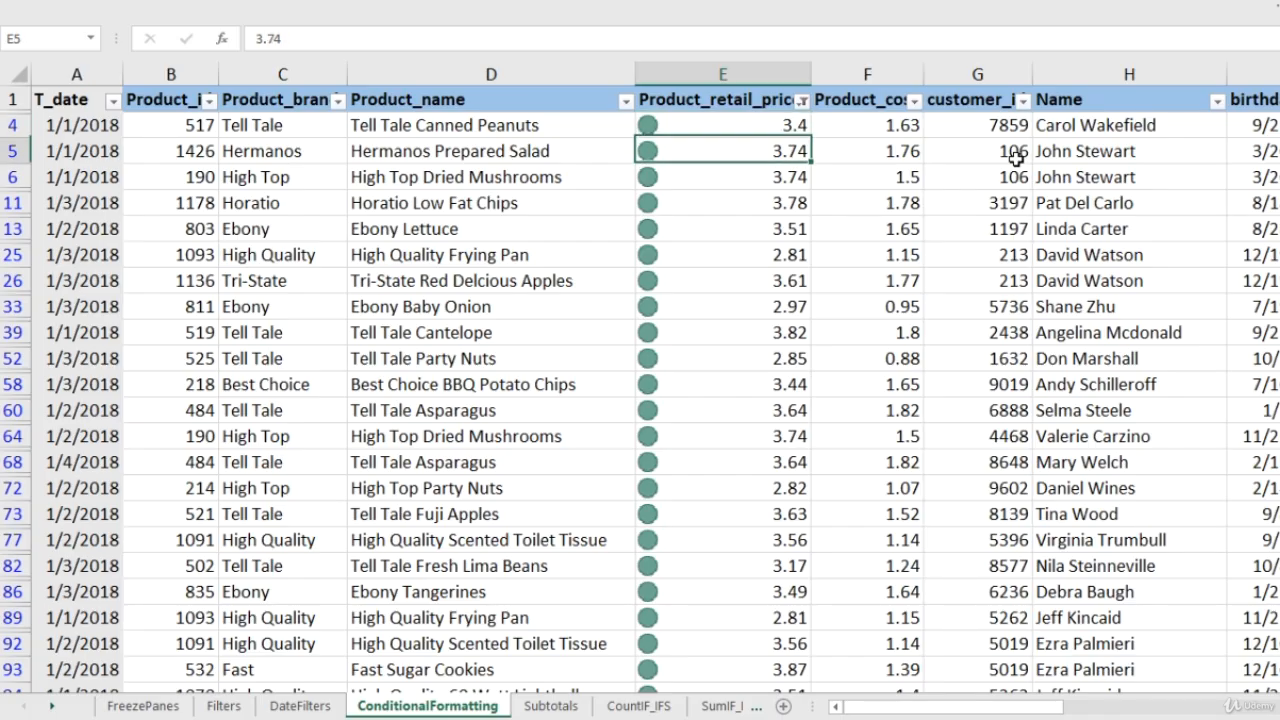
key(Up)
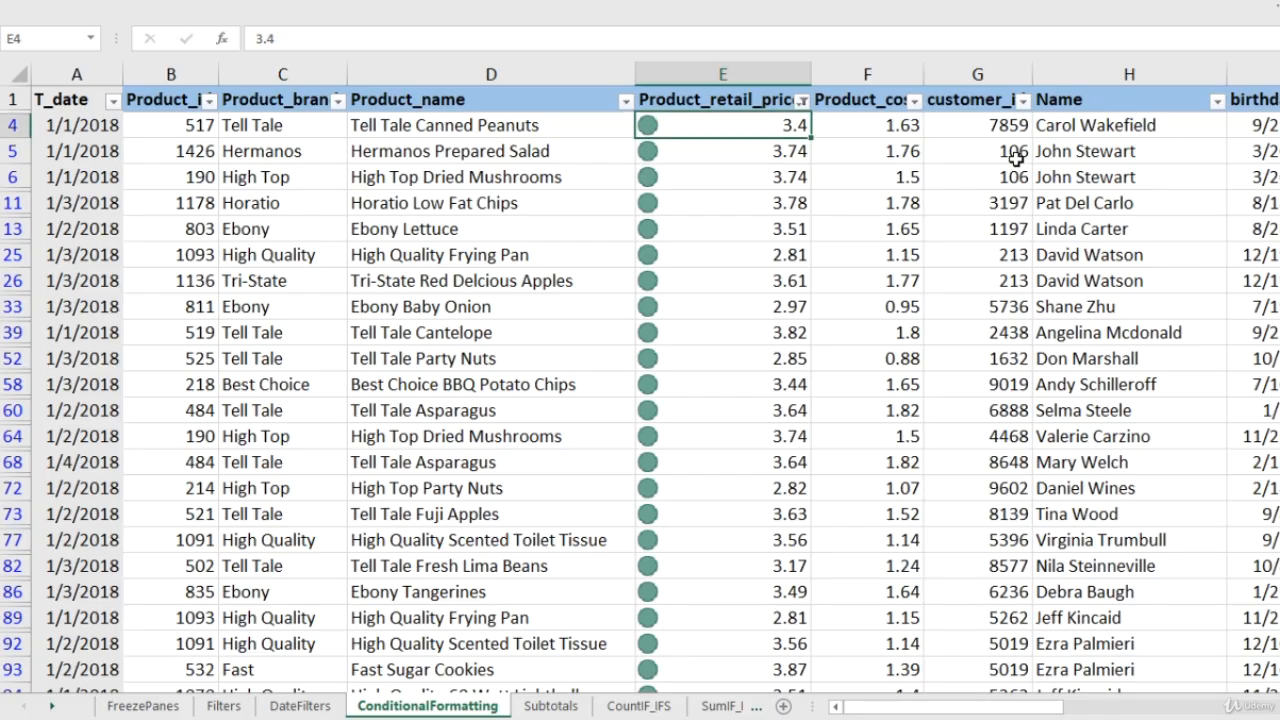
key(ctrl+shift+F1)
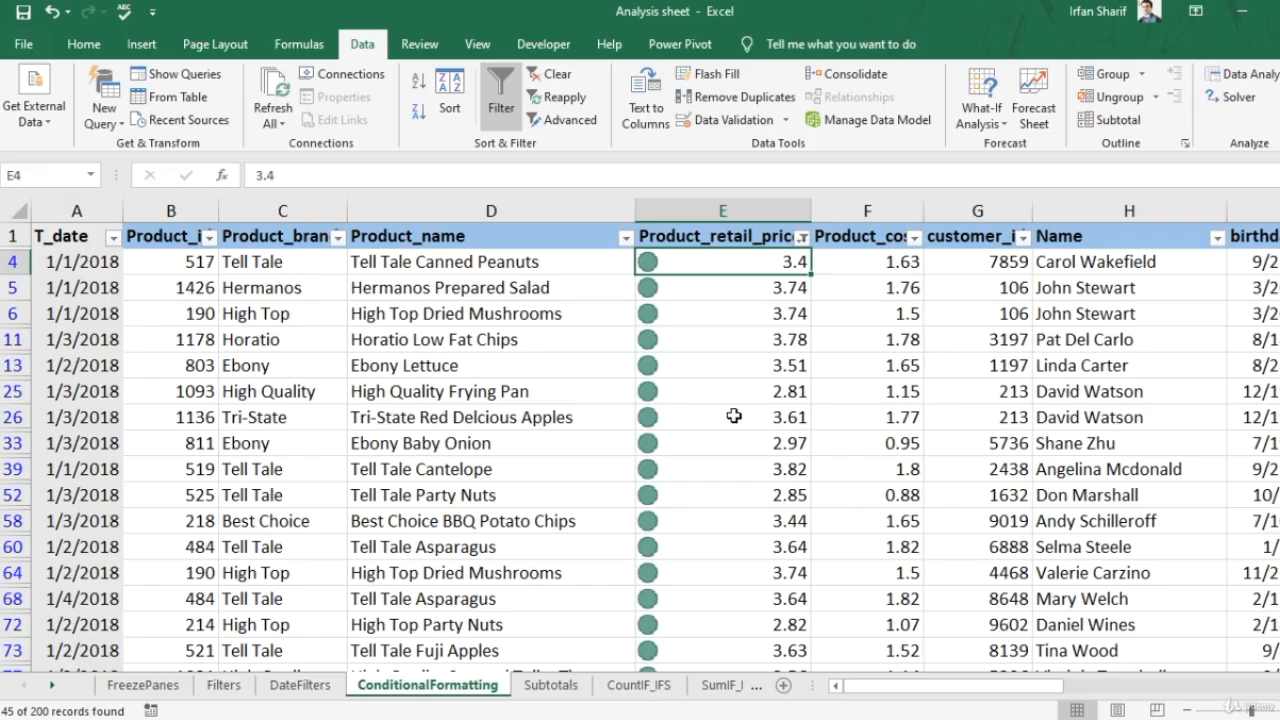
click(760, 298)
key(Up)
key(shift+Down)
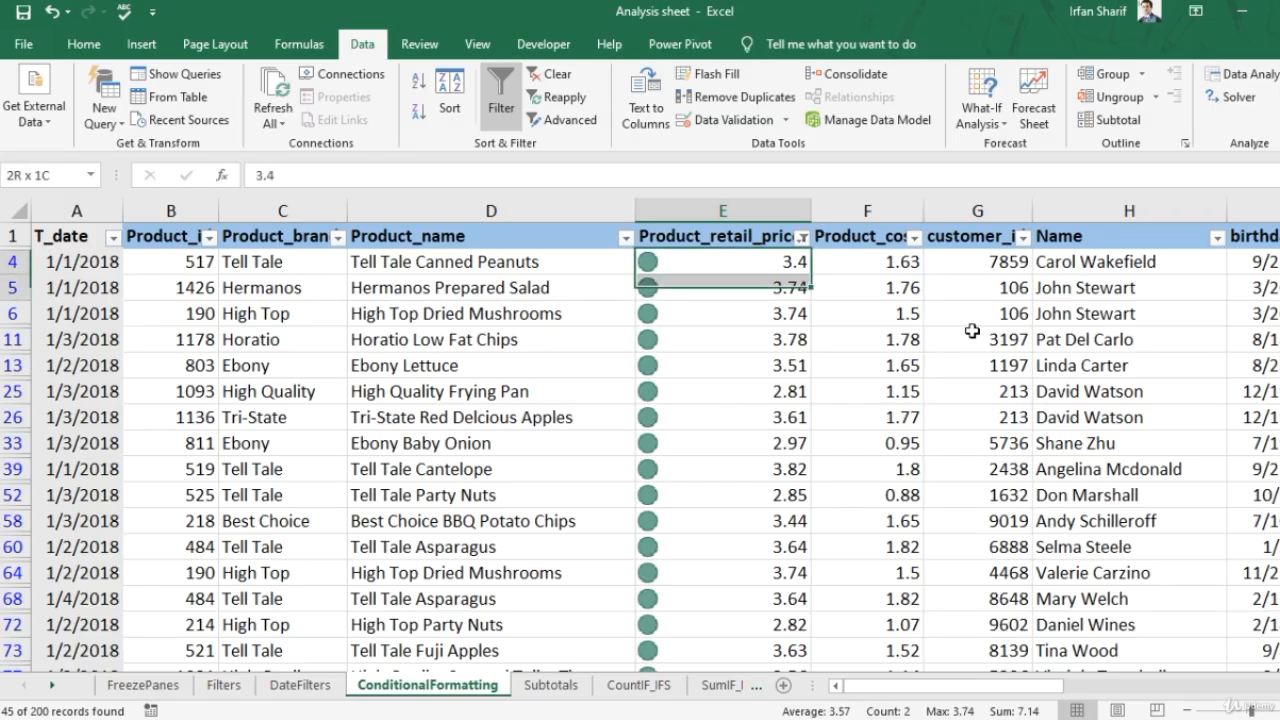
key(shift+Down)
key(shift+Down)
key(shift+Down)
key(shift+Down)
key(shift+Down)
key(shift+Down)
key(shift+Down)
key(shift+Down)
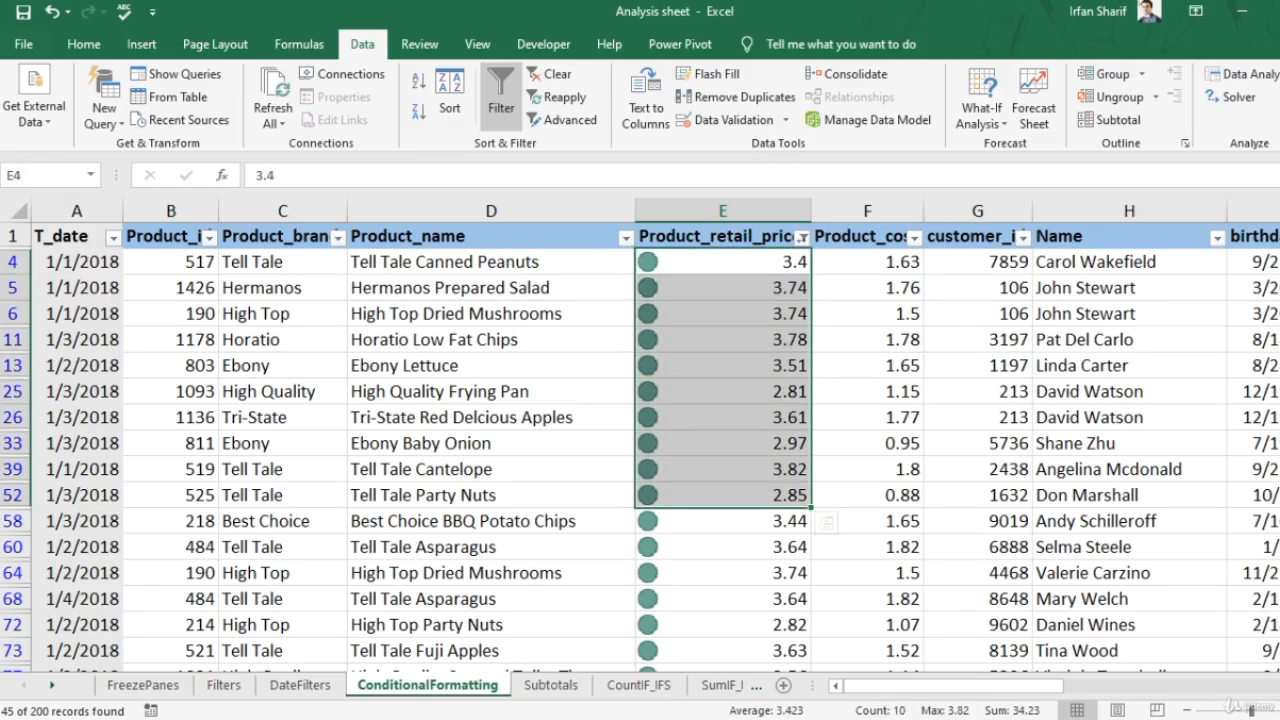
click(749, 469)
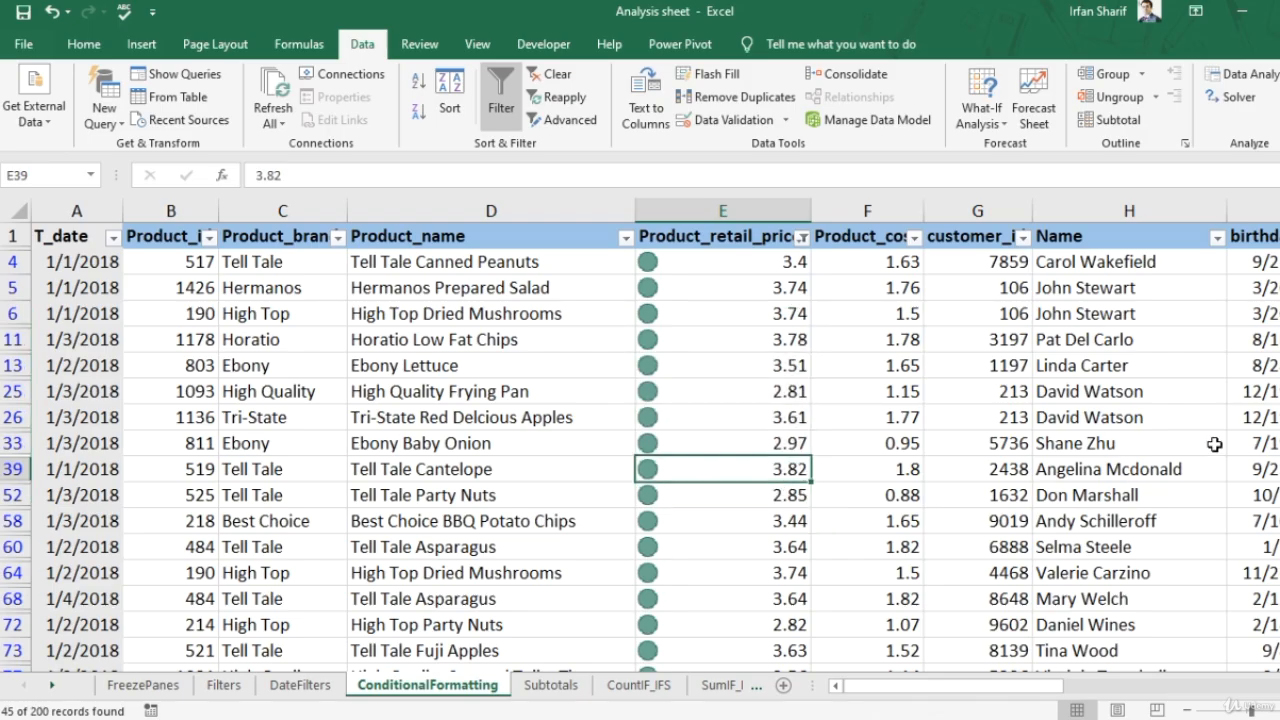
Clear the icon filter from the Product_retail_price column.
key(ctrl+Up)
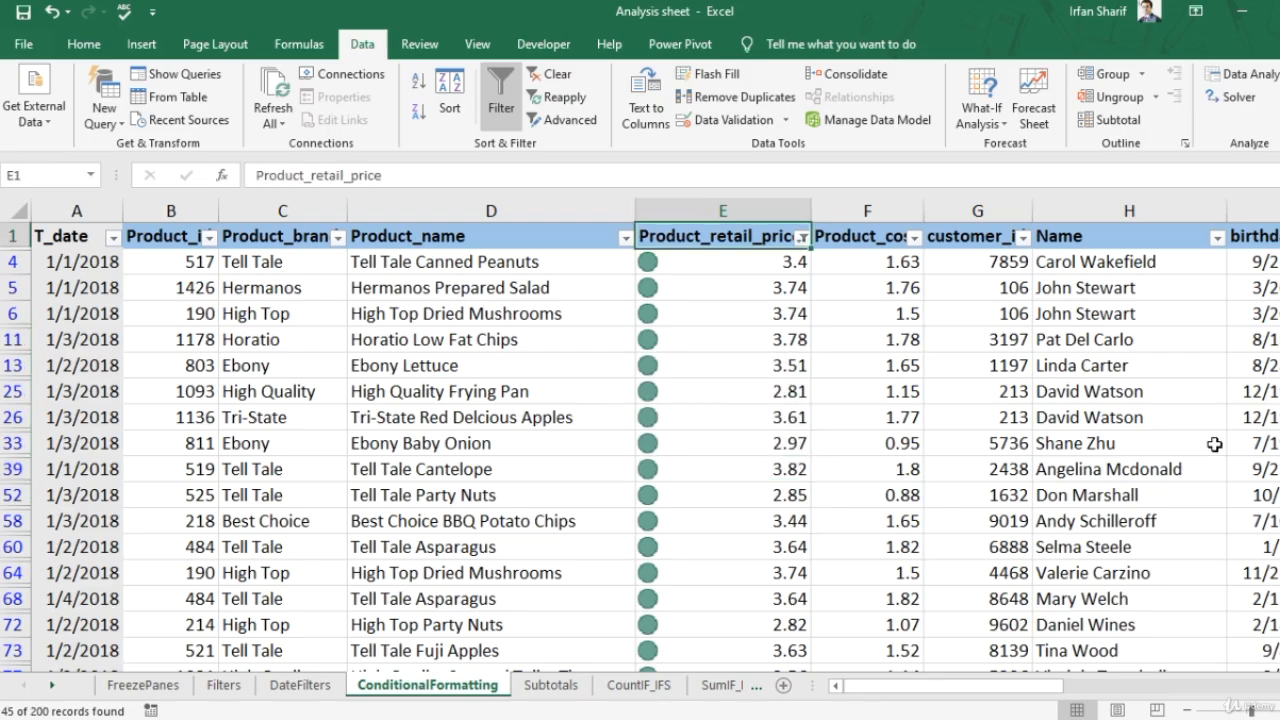
key(alt+Down)
key(Down)
key(Down)
key(Down)
key(Down)
key(Down)
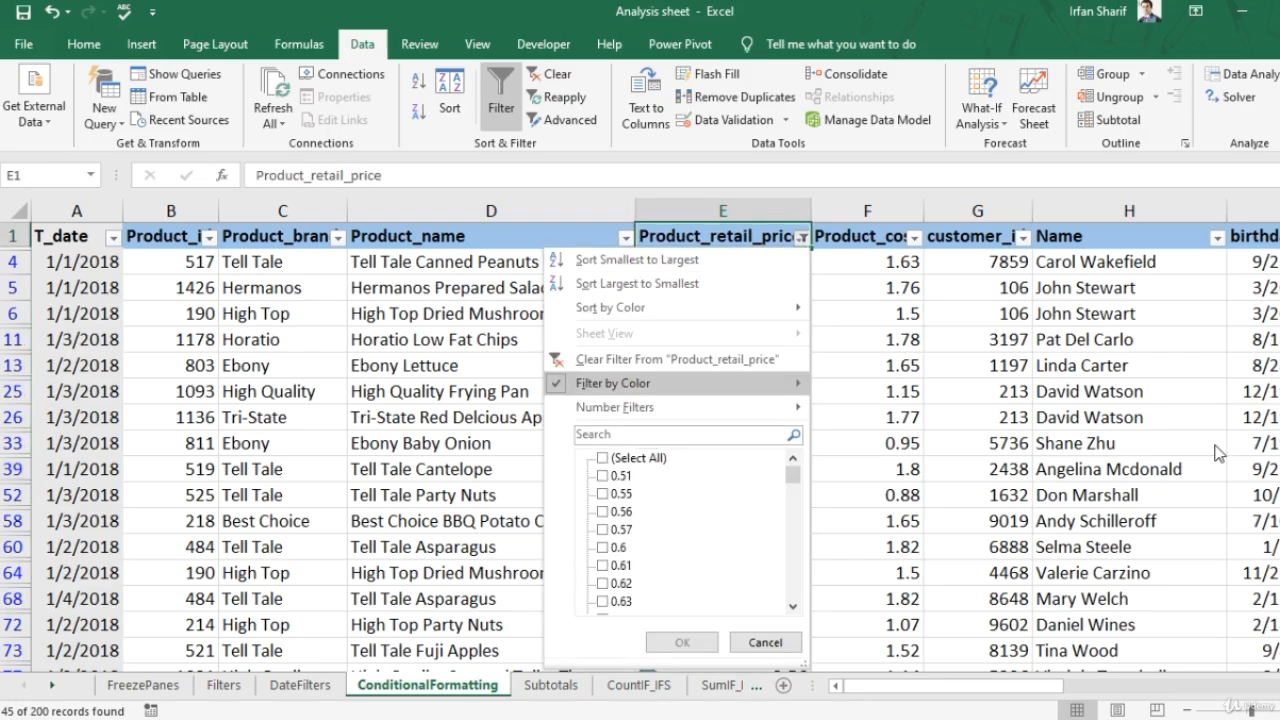
key(Right)
key(Down)
key(Escape)
click(643, 355)
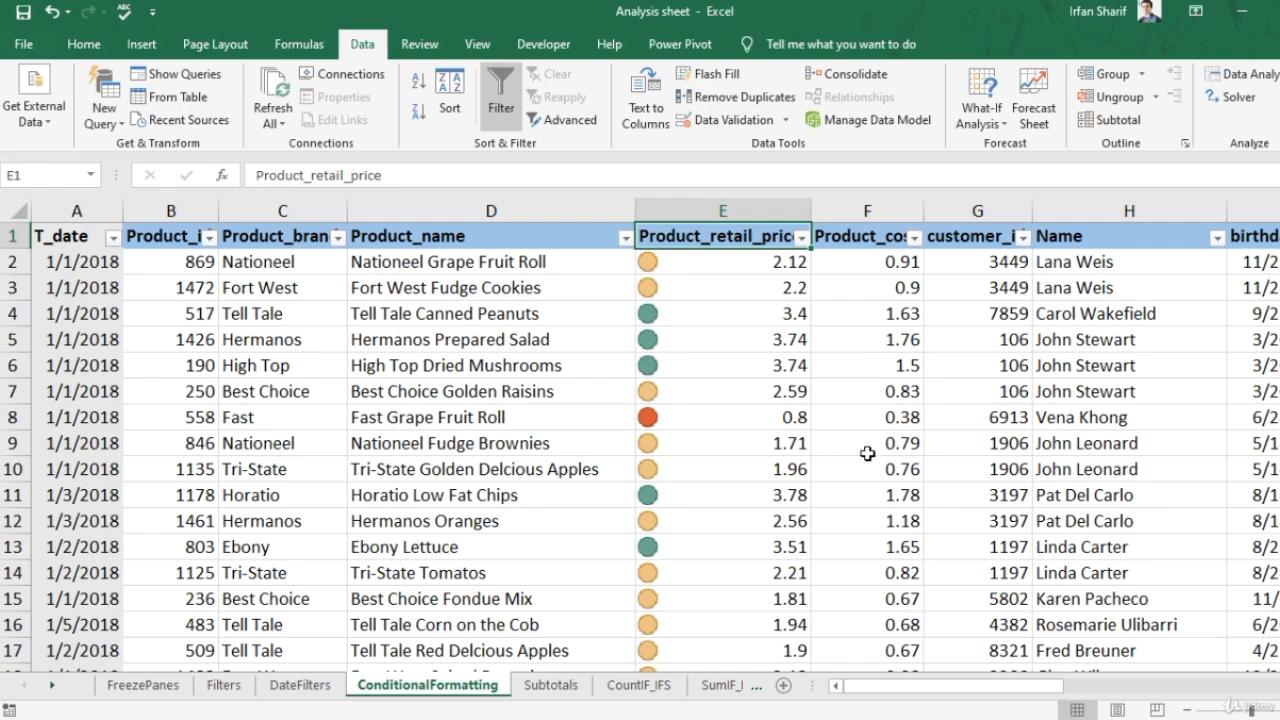
Review the available conditional formatting icon sets for the entire Product_retail_price column without applying another one.
key(ctrl+space)
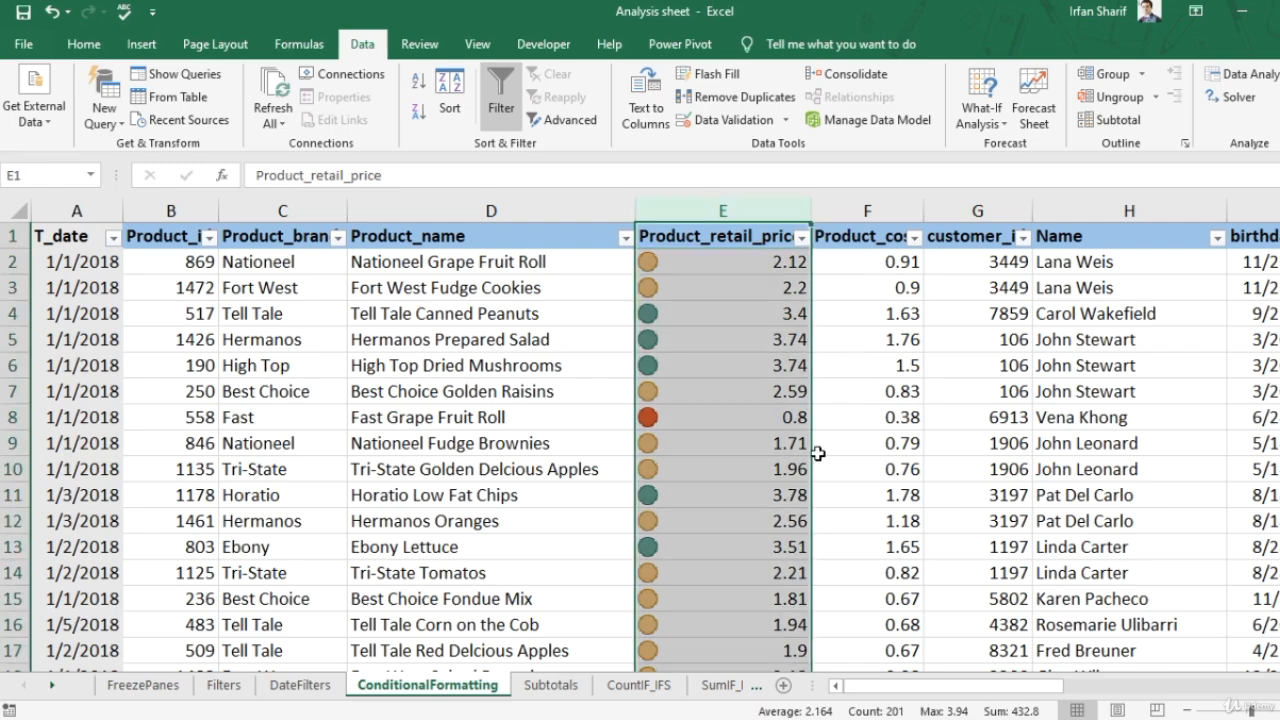
click(86, 46)
click(847, 121)
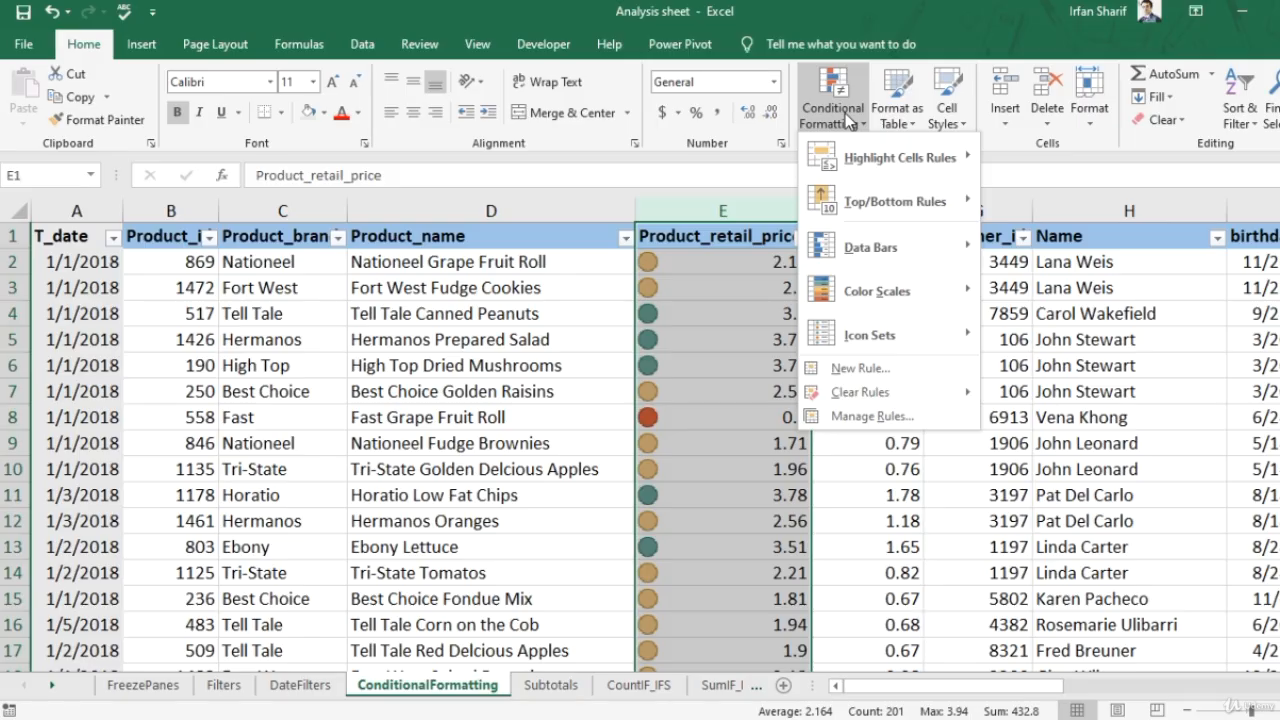
mouse_move(931, 330)
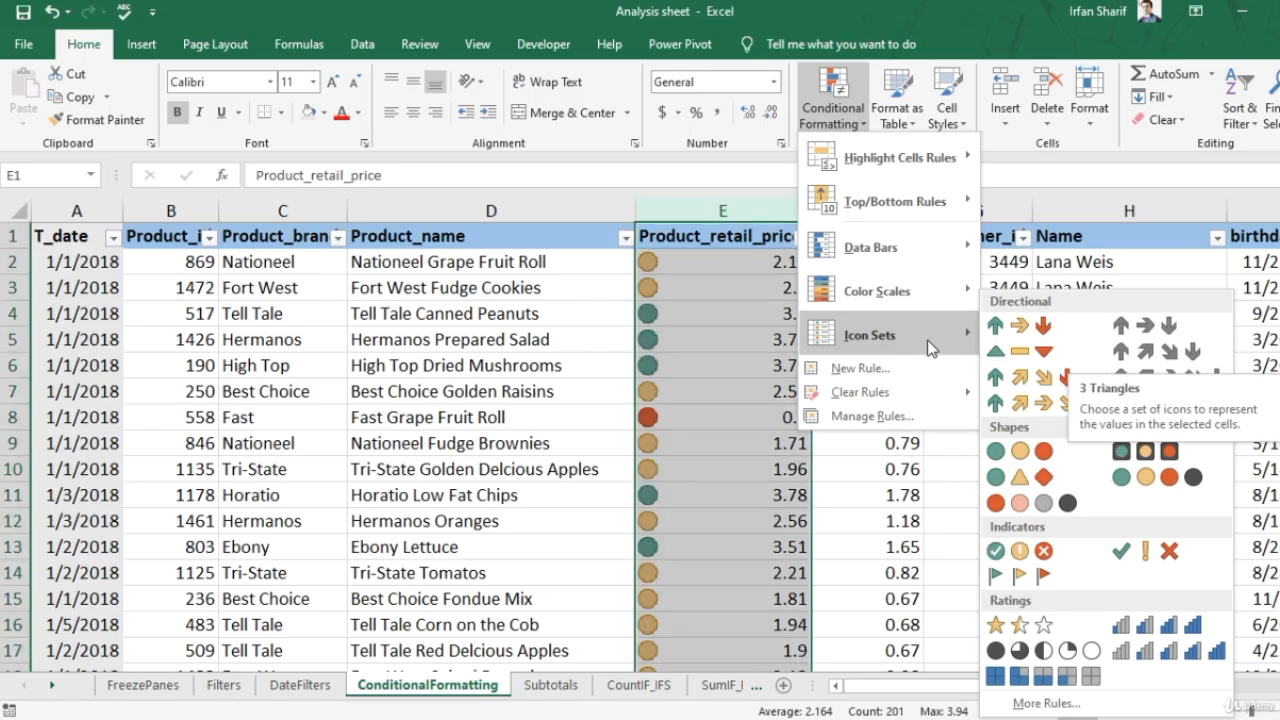
click(693, 342)
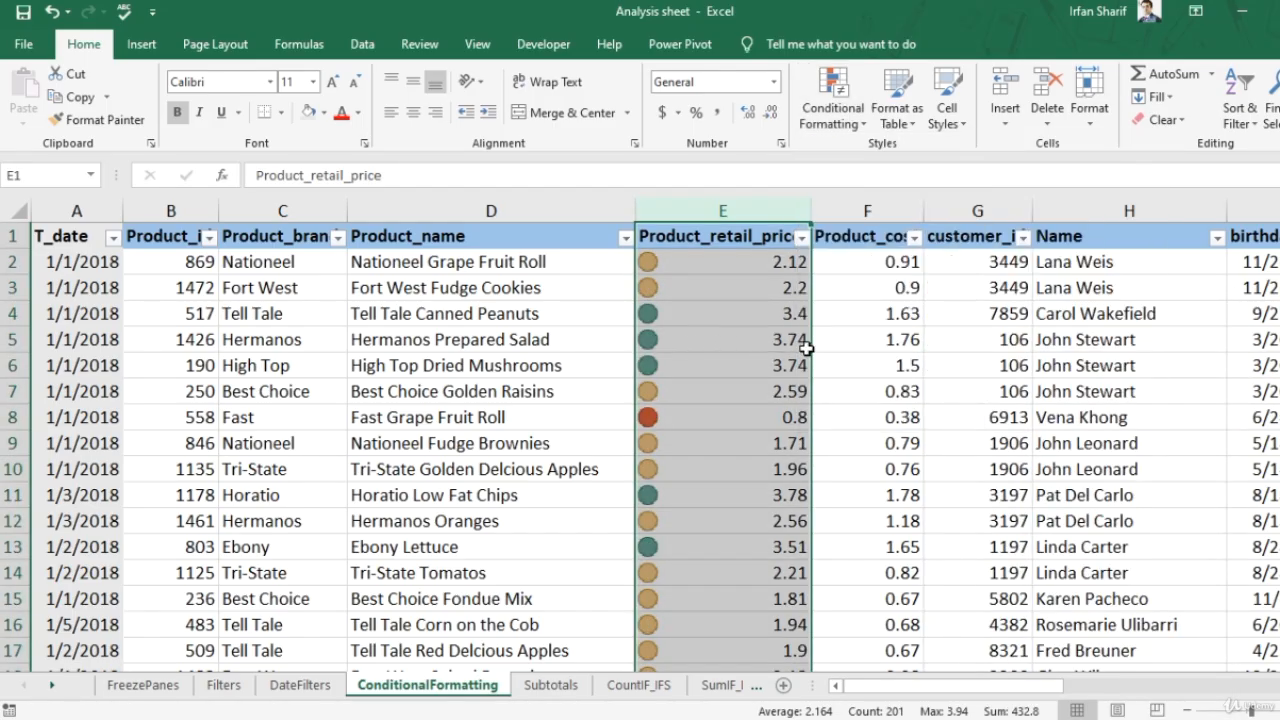